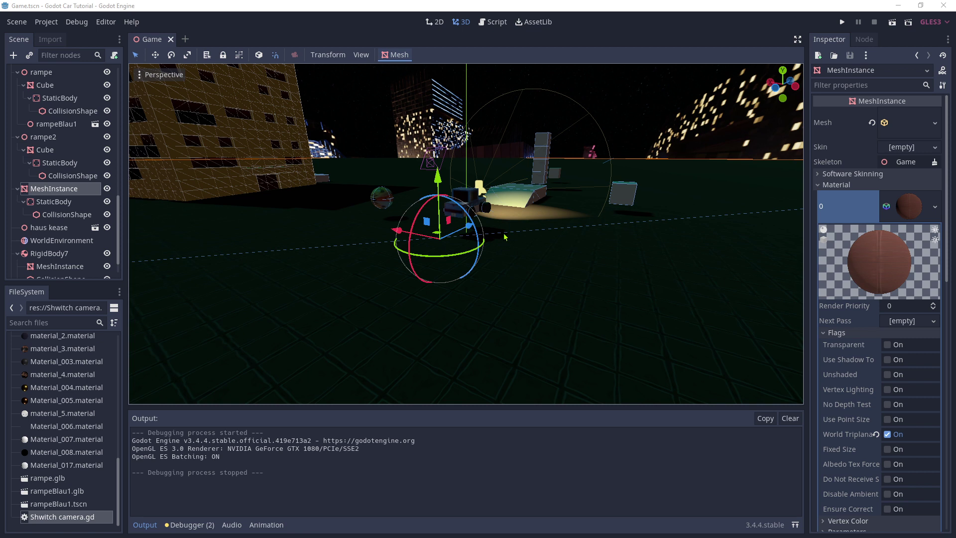
Run the car project and test steering the car left, away from the ramp and towards the yellow building
key(F5)
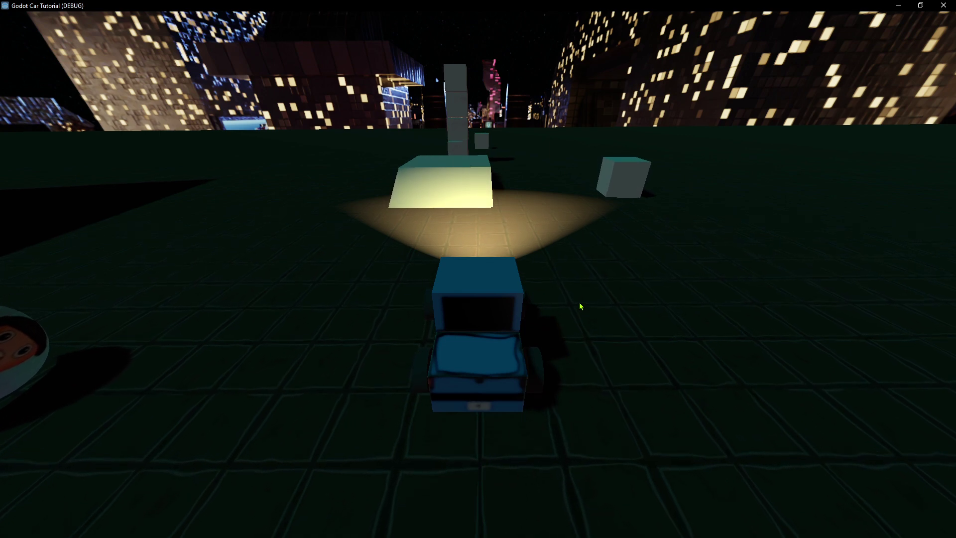
key(w)
key(a)
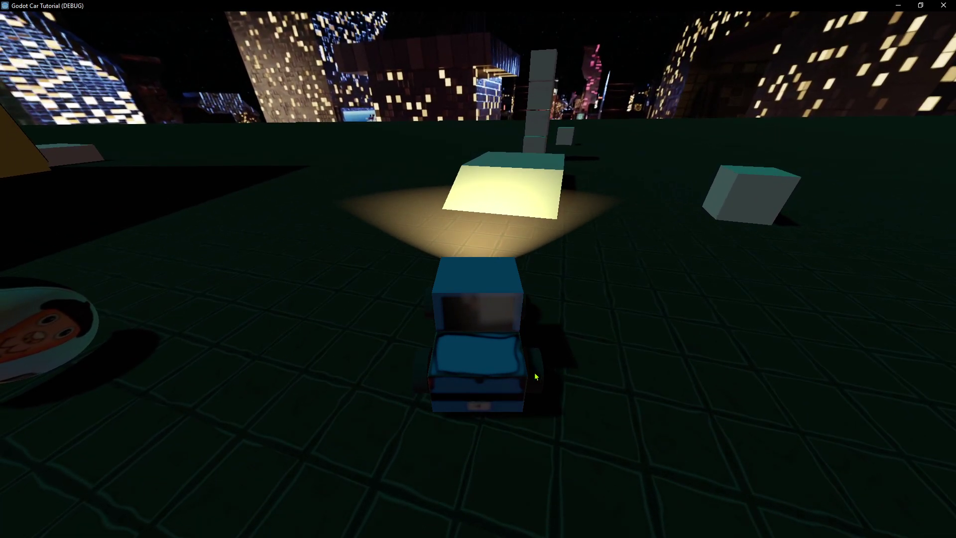
key(w)
key(a)
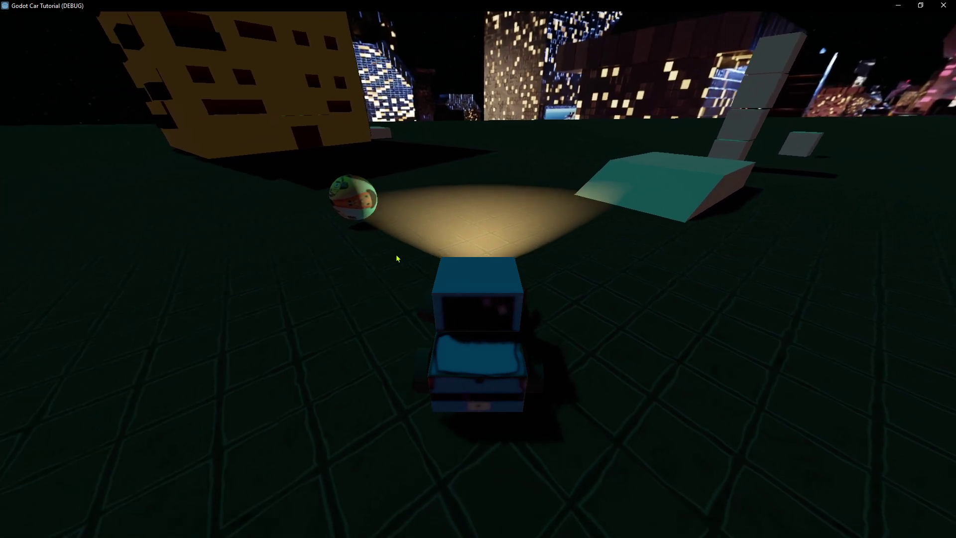
key(Left)
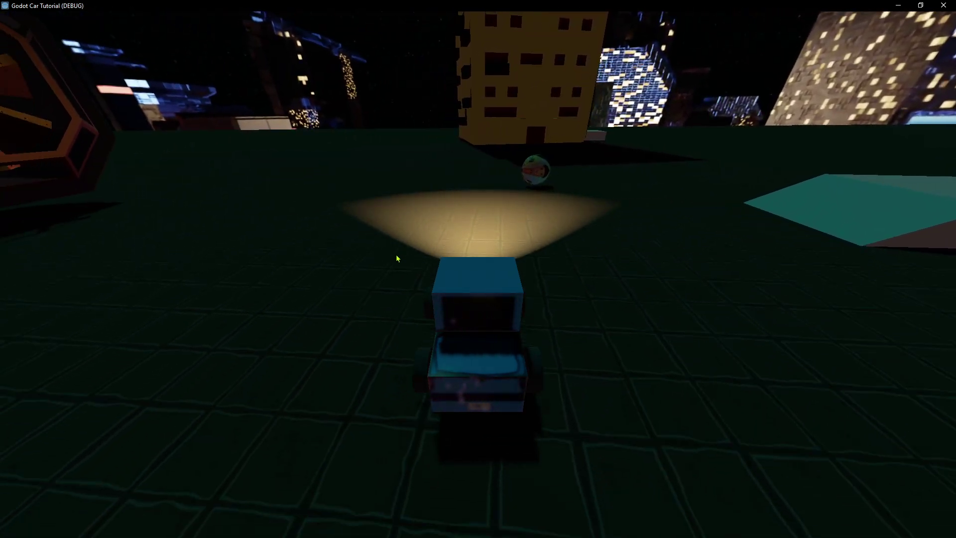
Test braking and reversing, and steer the car back right until it faces the ramp
key(s)
key(w)
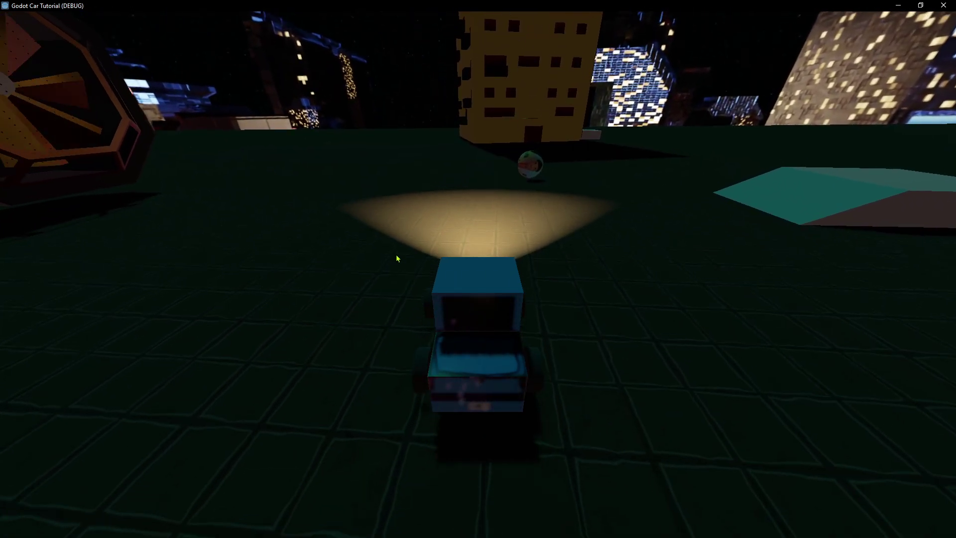
key(w)
key(d)
key(a)
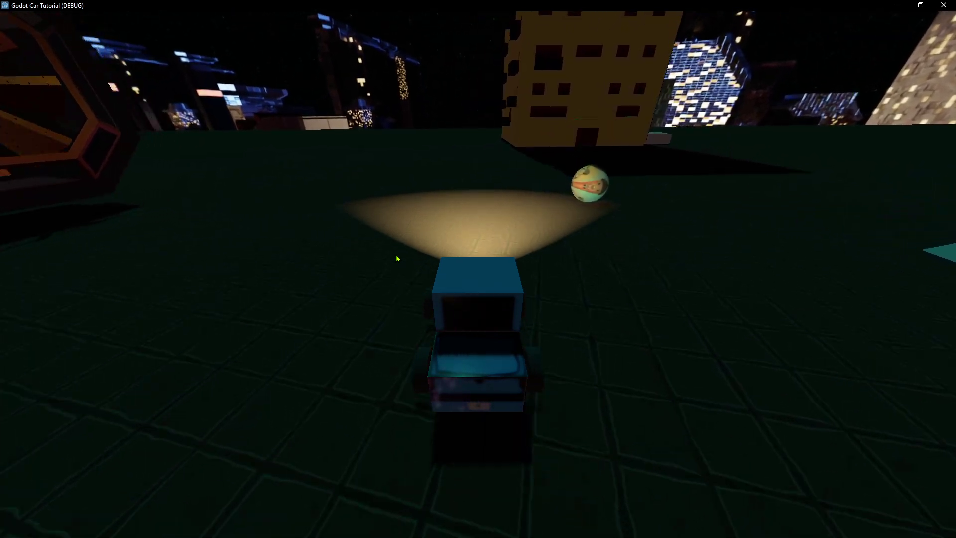
key(d)
key(Right)
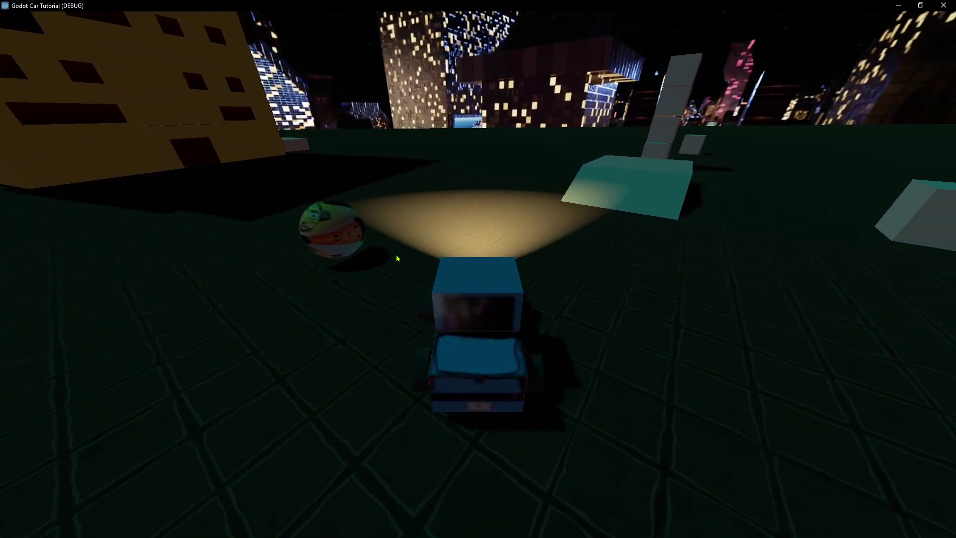
key(Right)
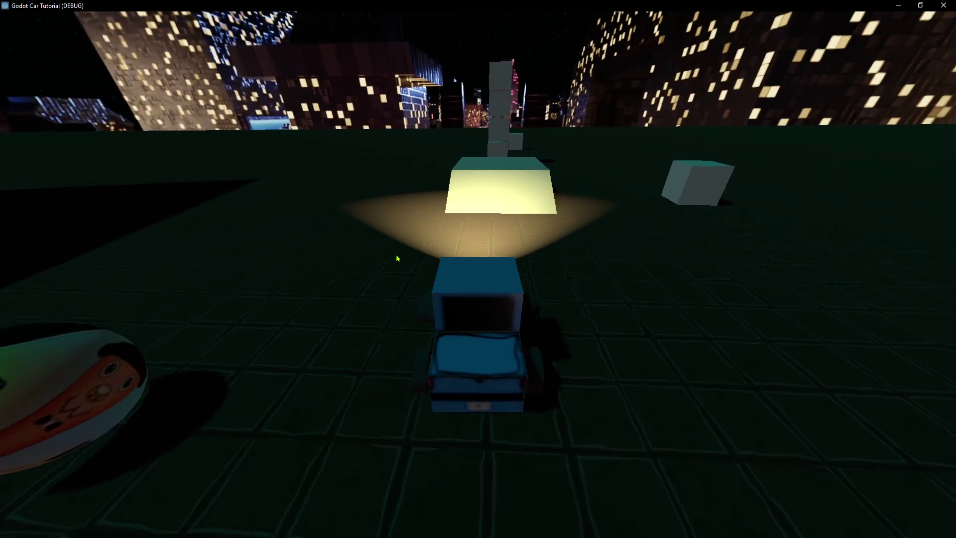
Test driving the car forward and backward in a straight line in front of the ramp
key(Down)
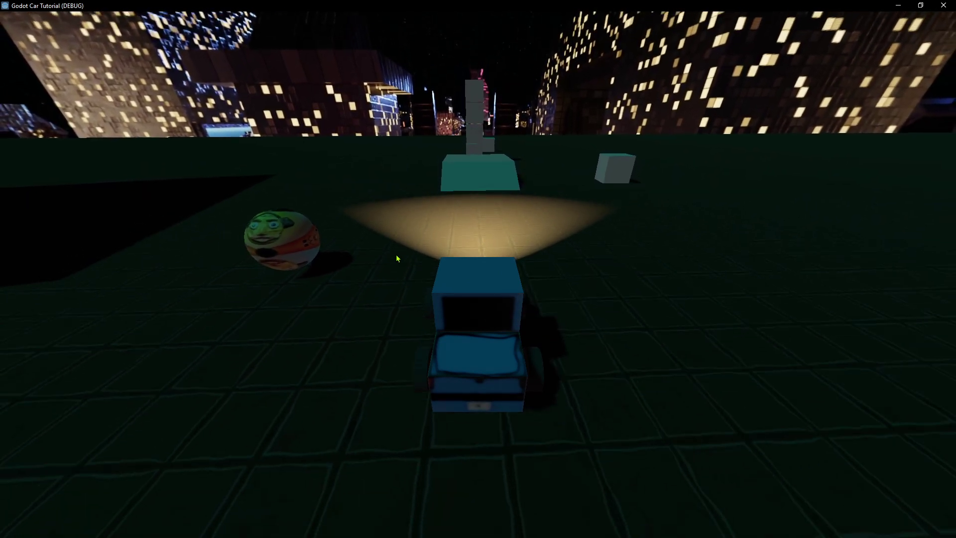
key(Up)
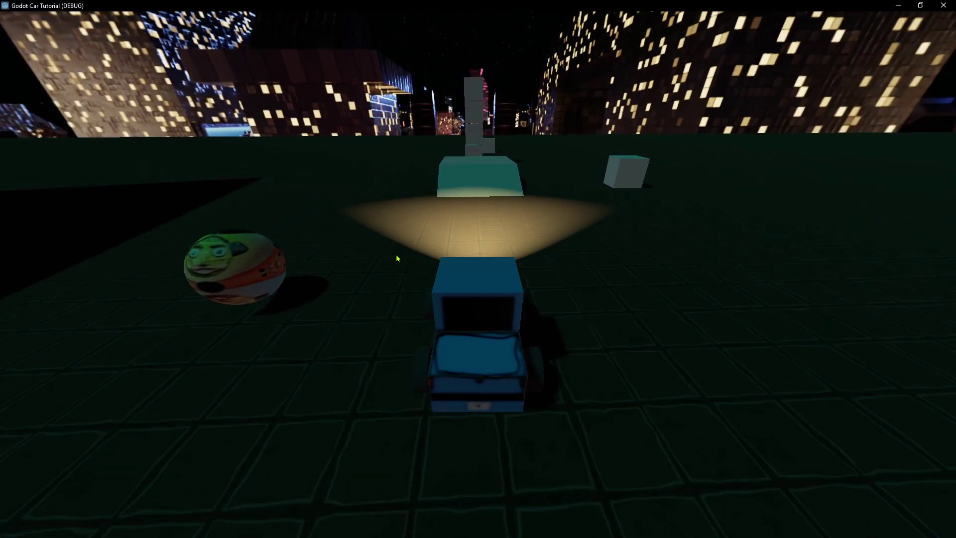
key(Up)
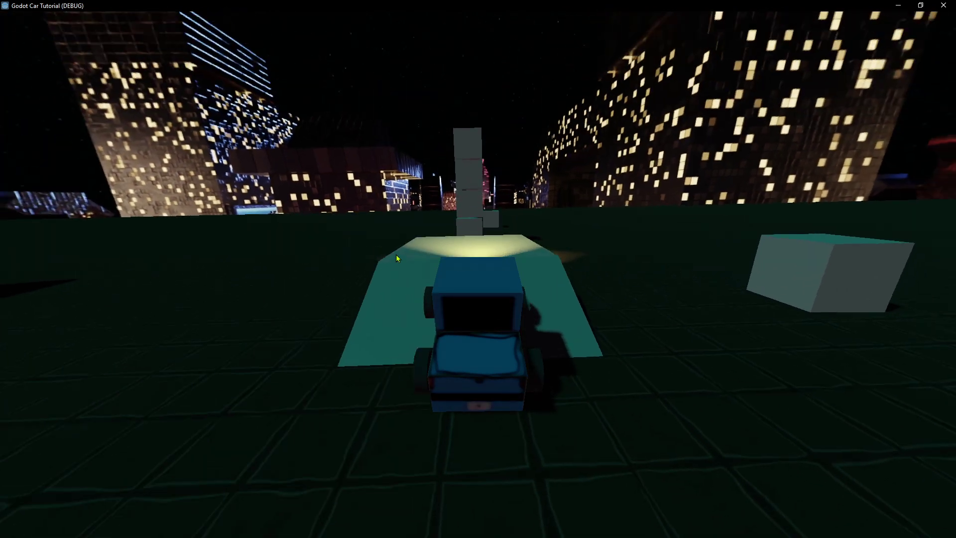
key(Down)
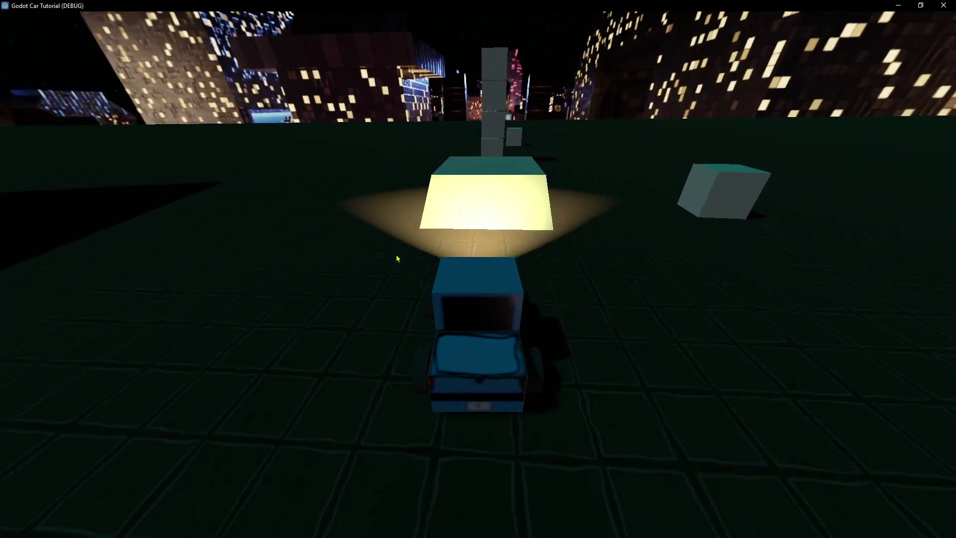
key(Down)
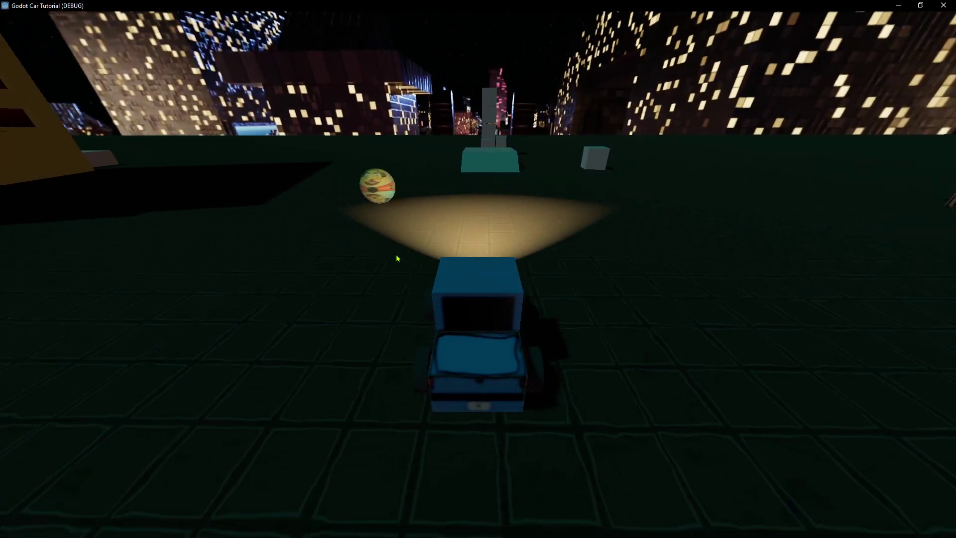
Line the car up with the ramp and drive it over towards the stacked boxes
key(Up)
key(Right)
key(Left)
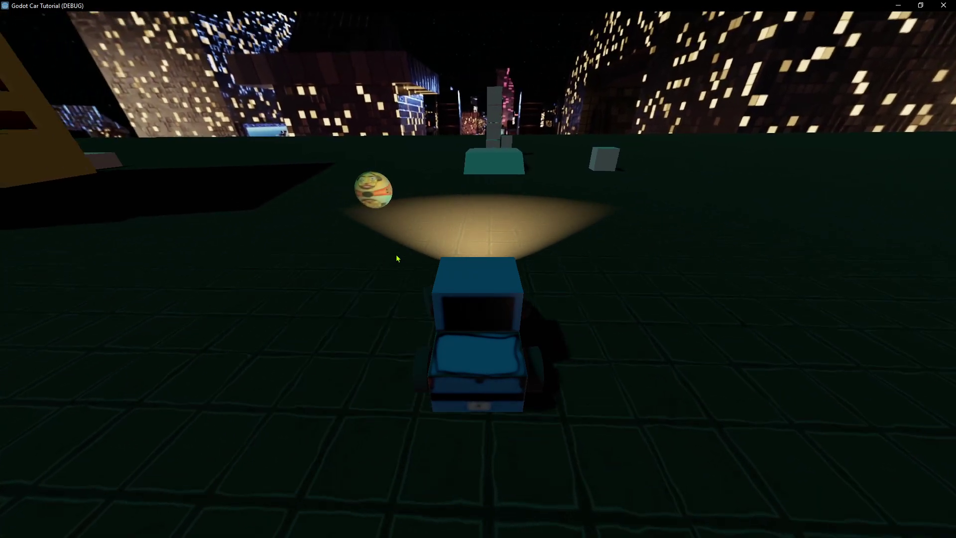
key(Right)
key(Up)
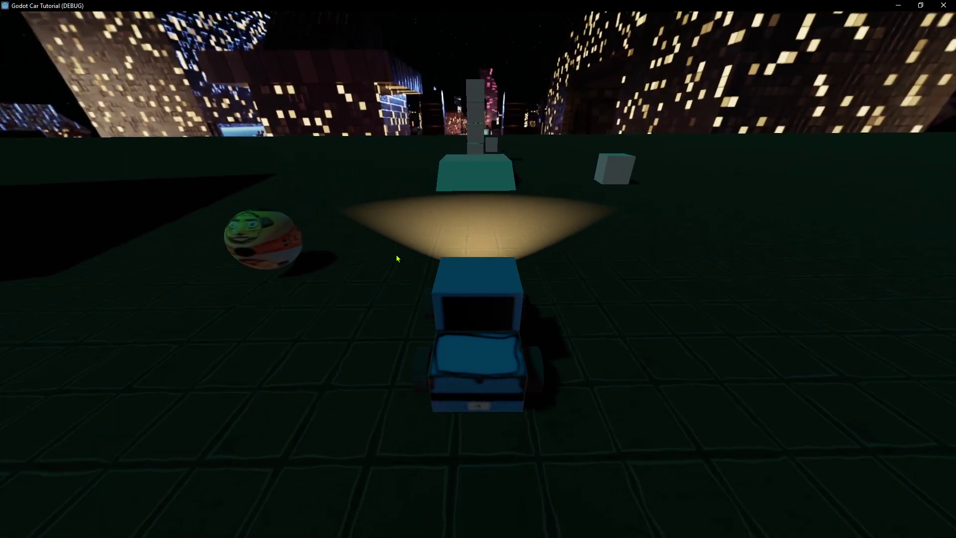
key(Up)
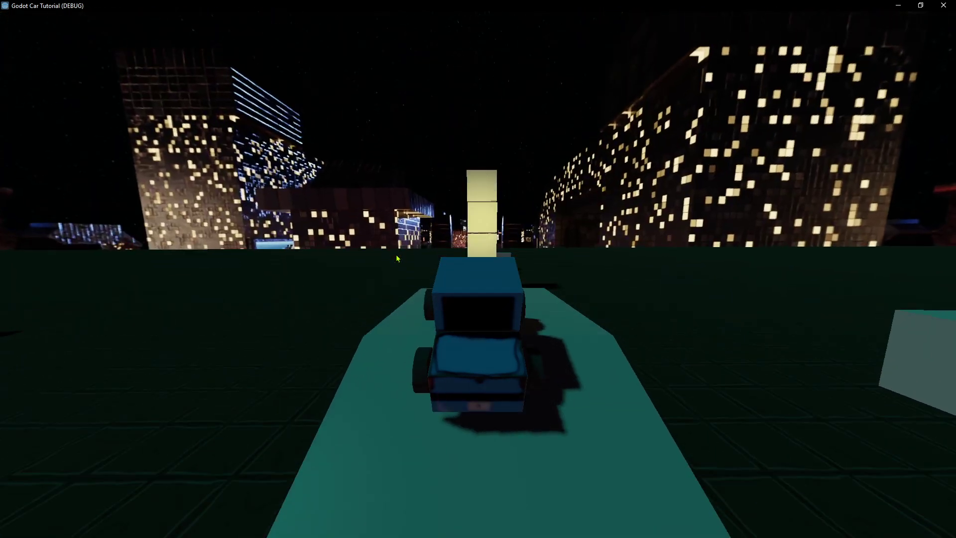
key(Up)
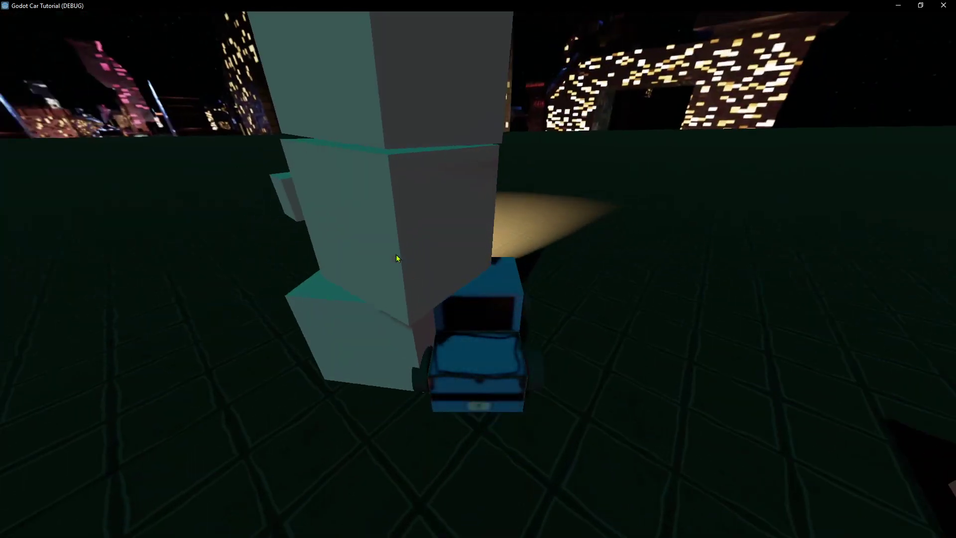
Circle the car to the right around the box tower and ram the boxes to test their collisions
key(Up)
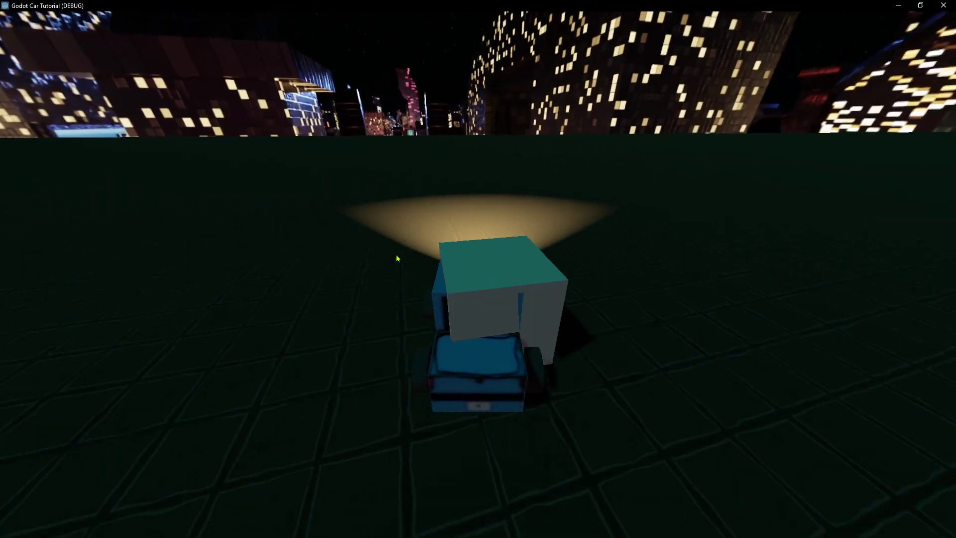
key(Right)
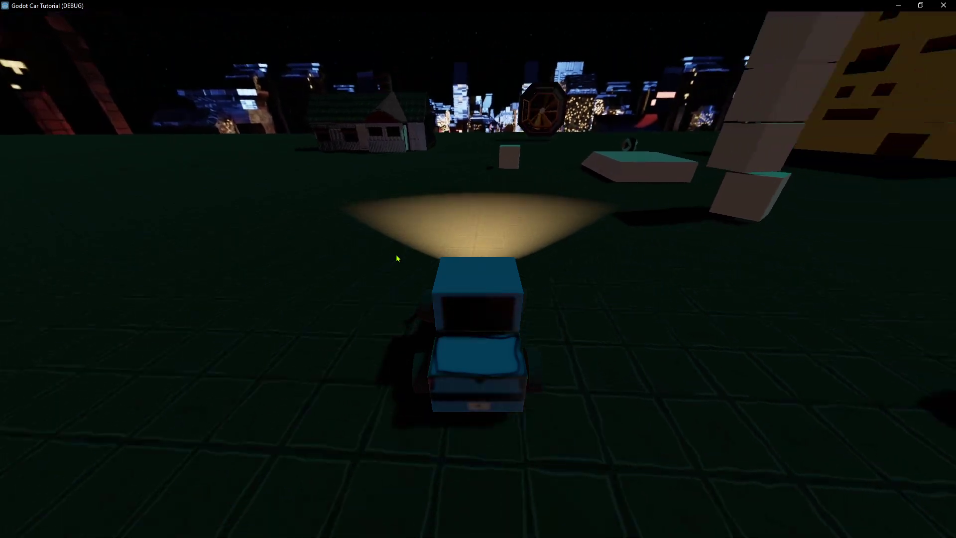
key(Right)
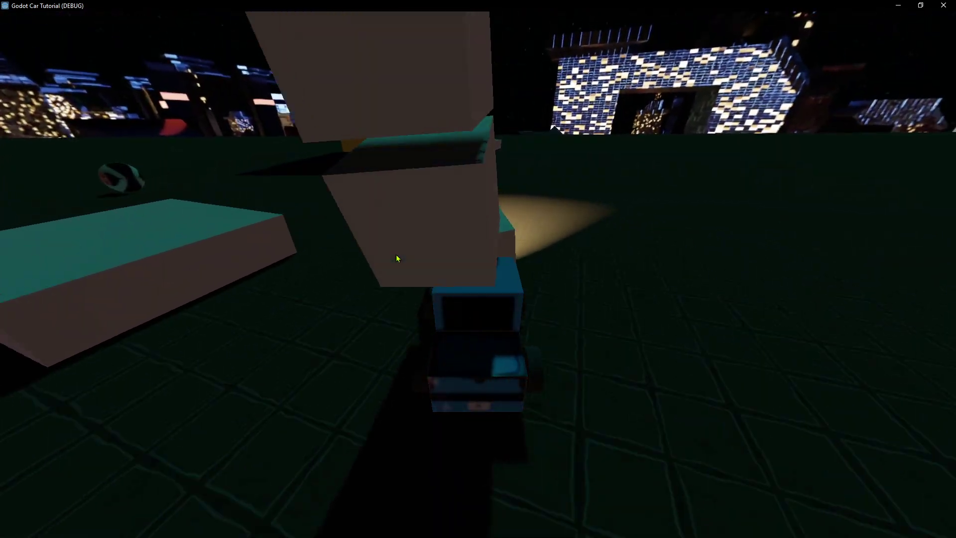
key(Right)
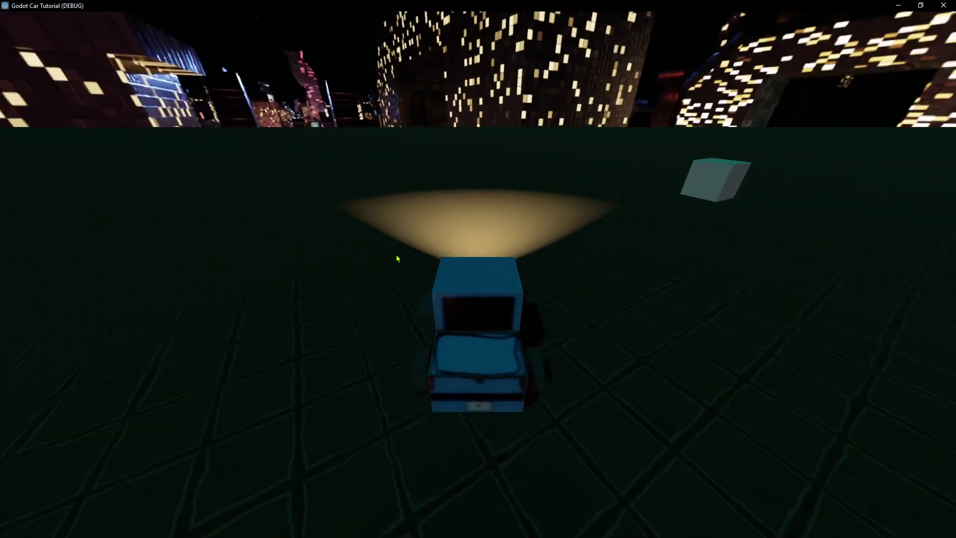
key(Right)
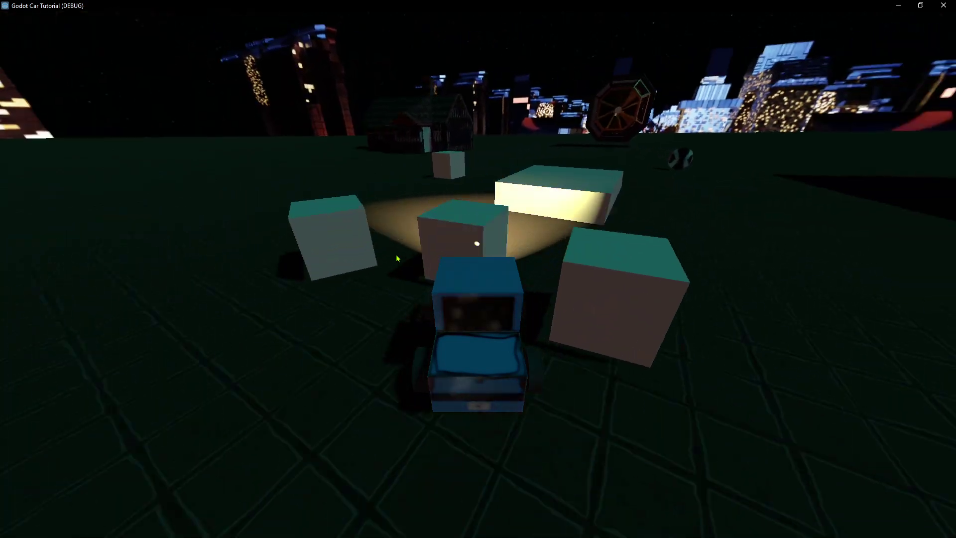
key(Right)
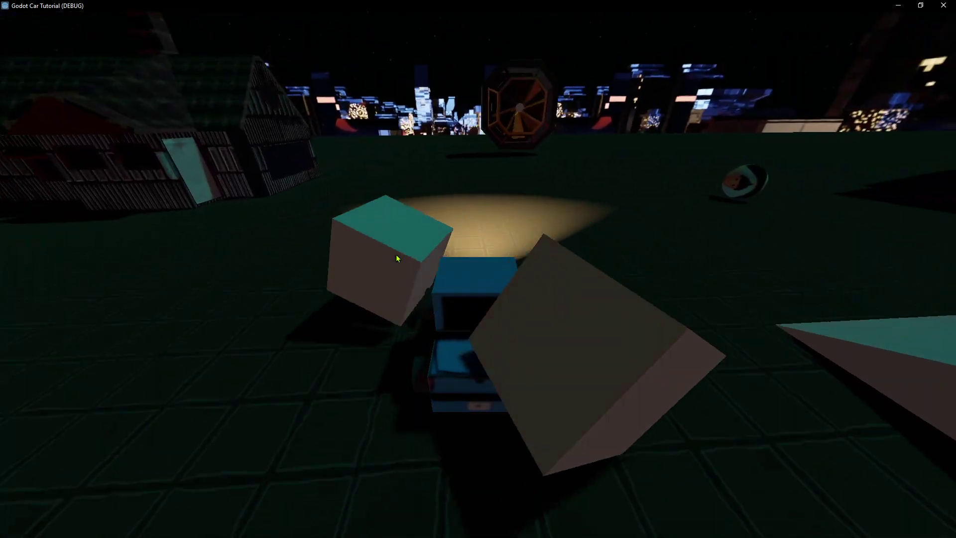
Drive the car past the house and around the large wheel, looping back to face the ramp
key(Left)
key(Left)
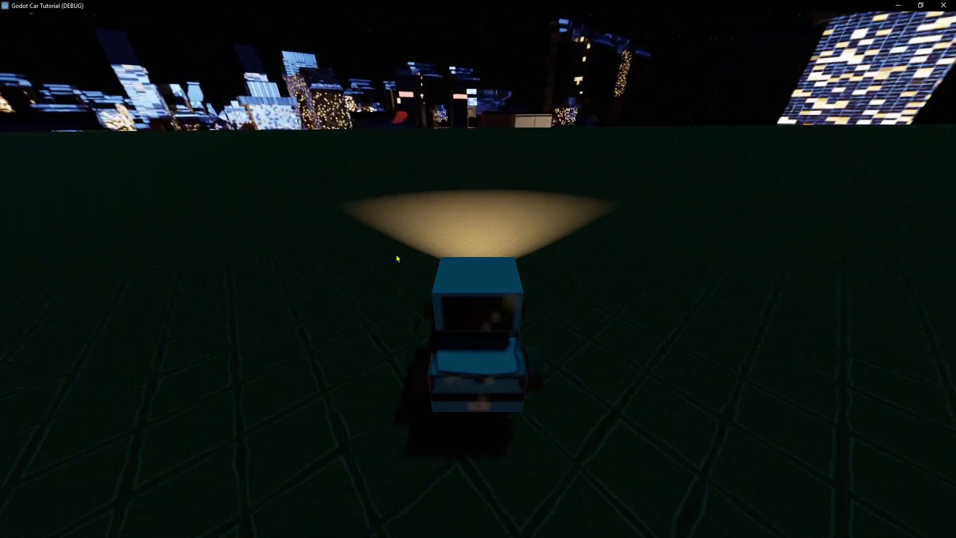
key(Right)
key(Right)
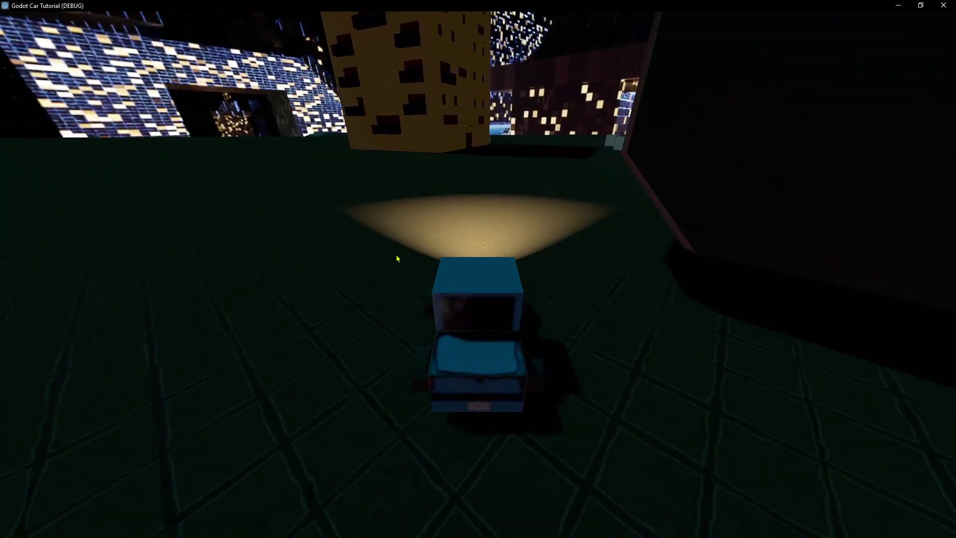
key(Right)
key(Left)
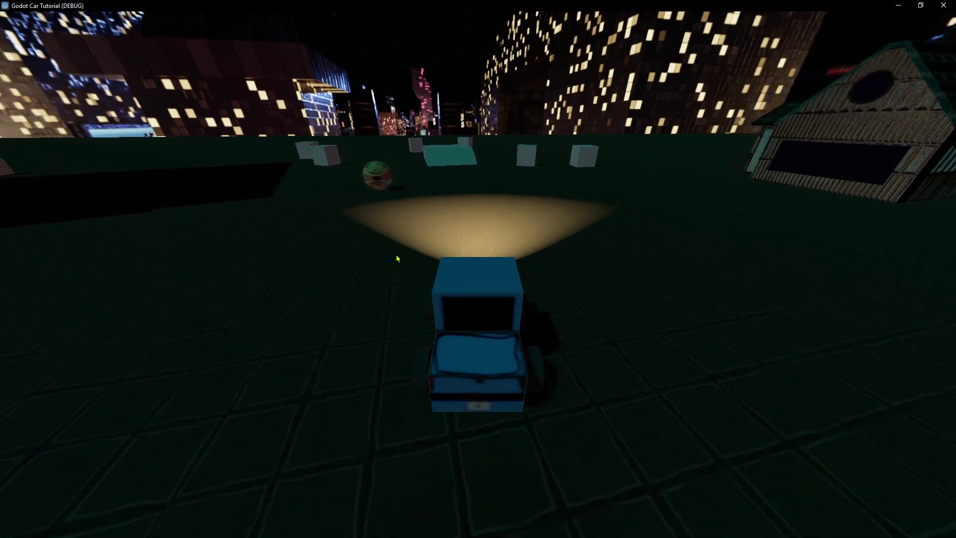
Drive the car over the ramp again and turn it right, back towards the house
key(Up)
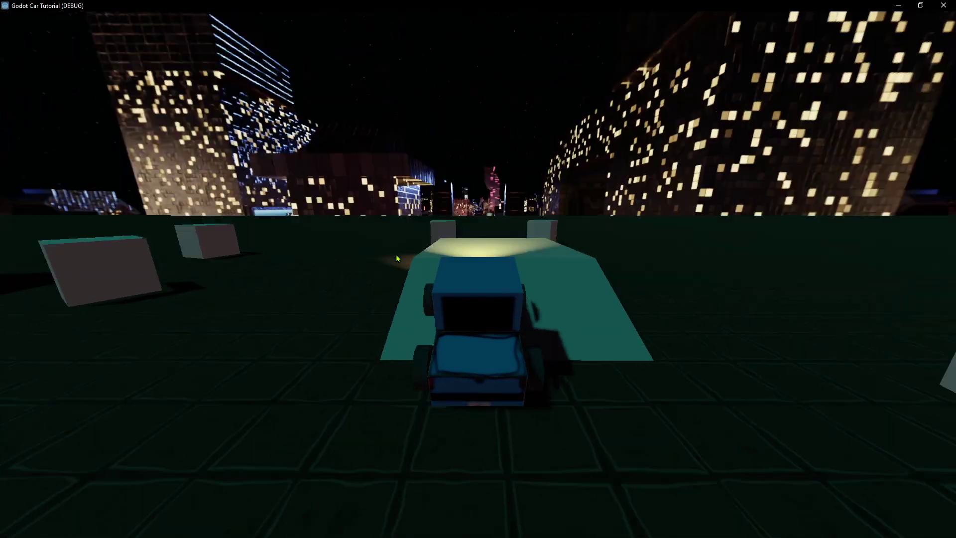
key(Up)
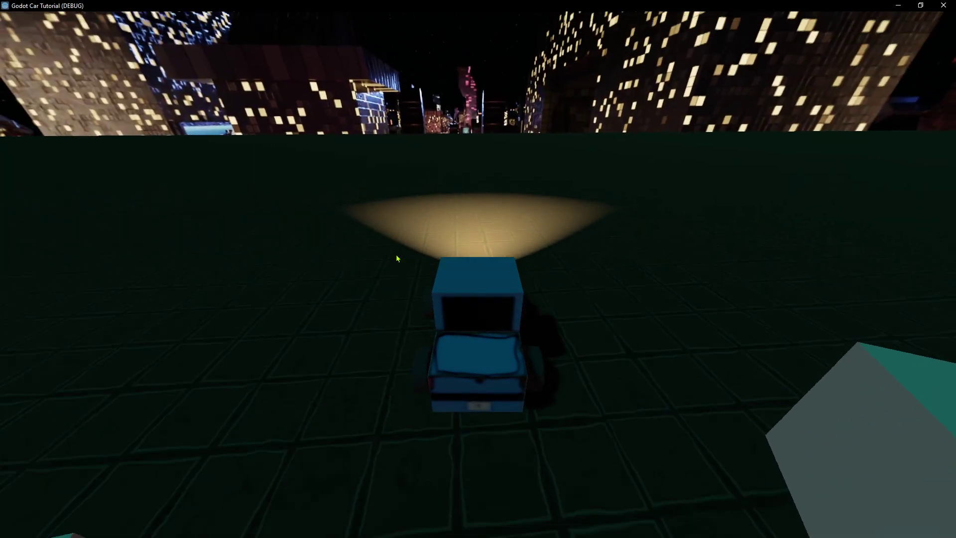
key(Right)
key(Right)
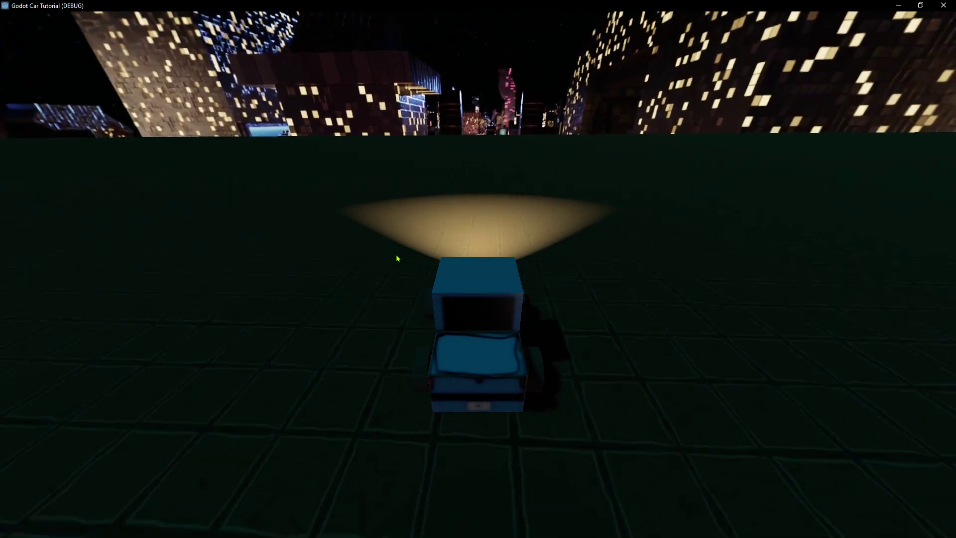
key(Right)
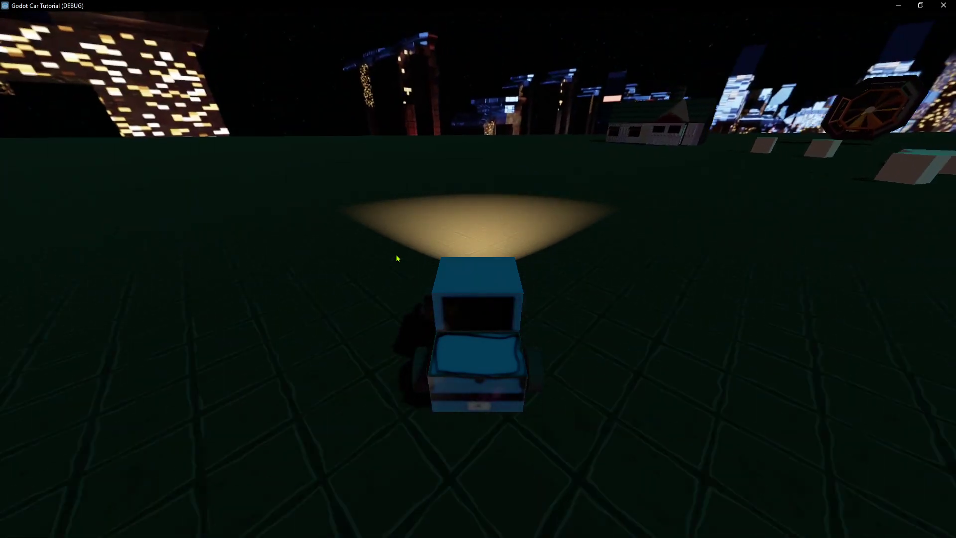
Steer the car past the house and the large wheel towards the yellow building
key(Right)
key(Left)
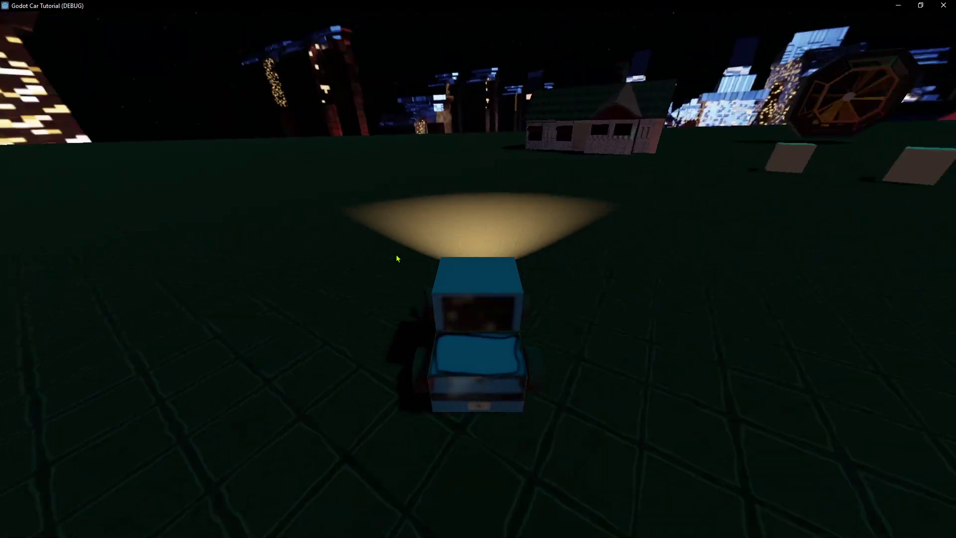
key(Left)
key(Right)
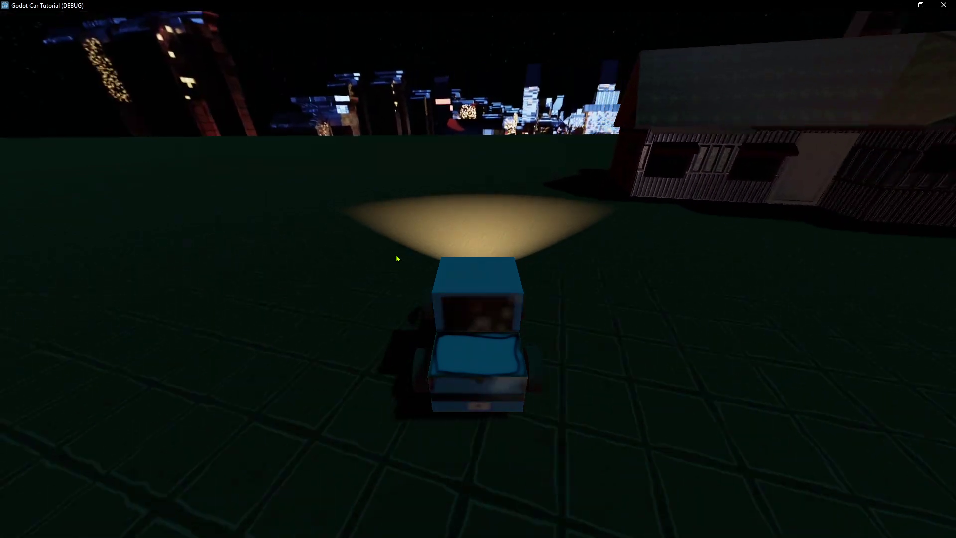
key(Left)
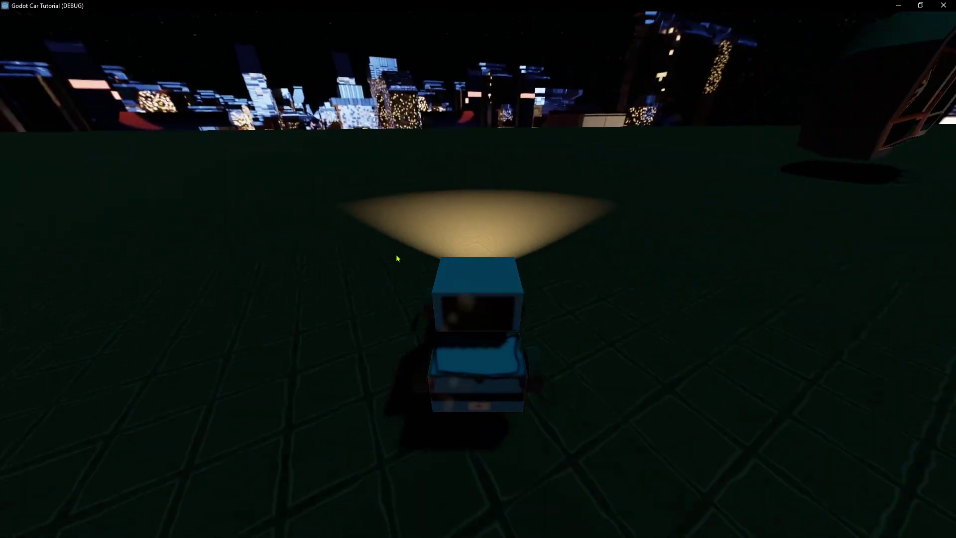
key(Right)
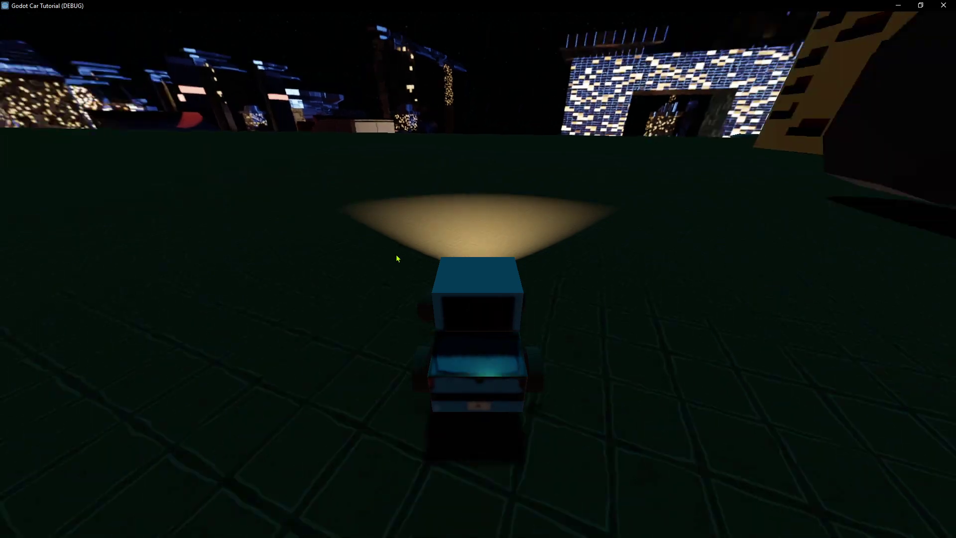
key(Left)
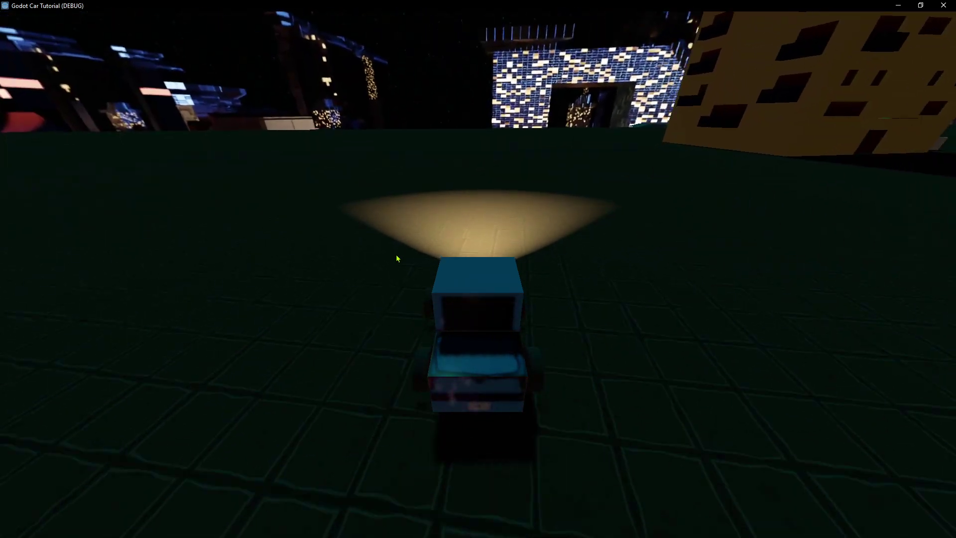
Turn the car right past the yellow building, drive it over the ramp and steer left between the boxes
key(Right)
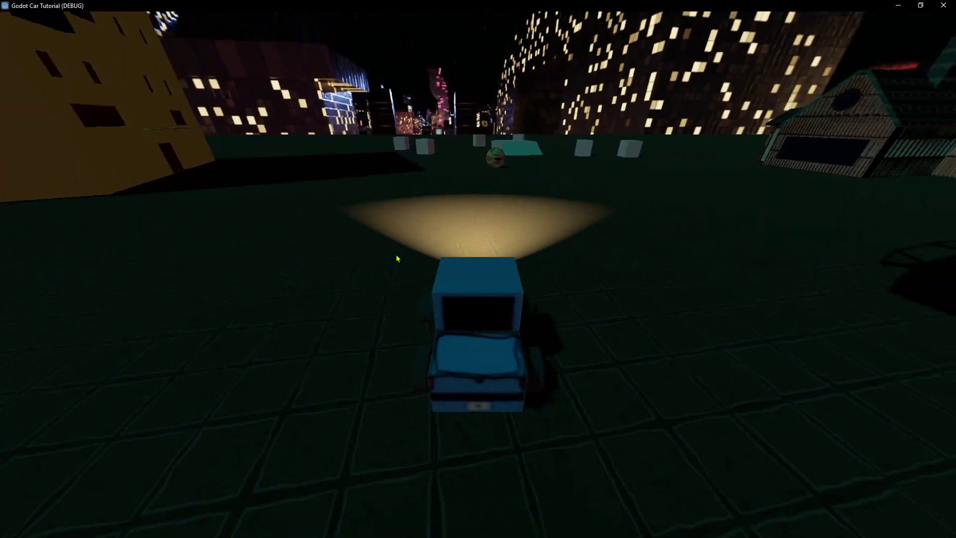
key(Left)
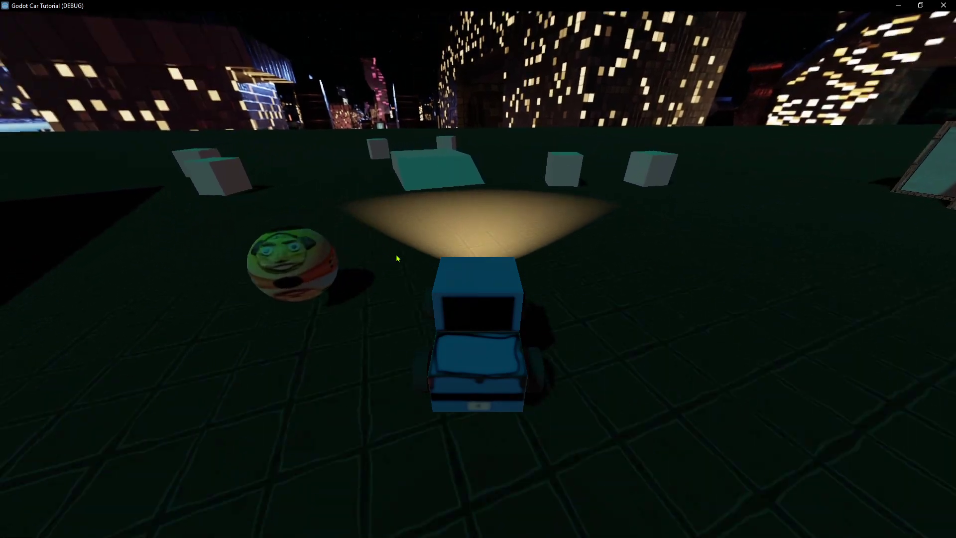
key(Up)
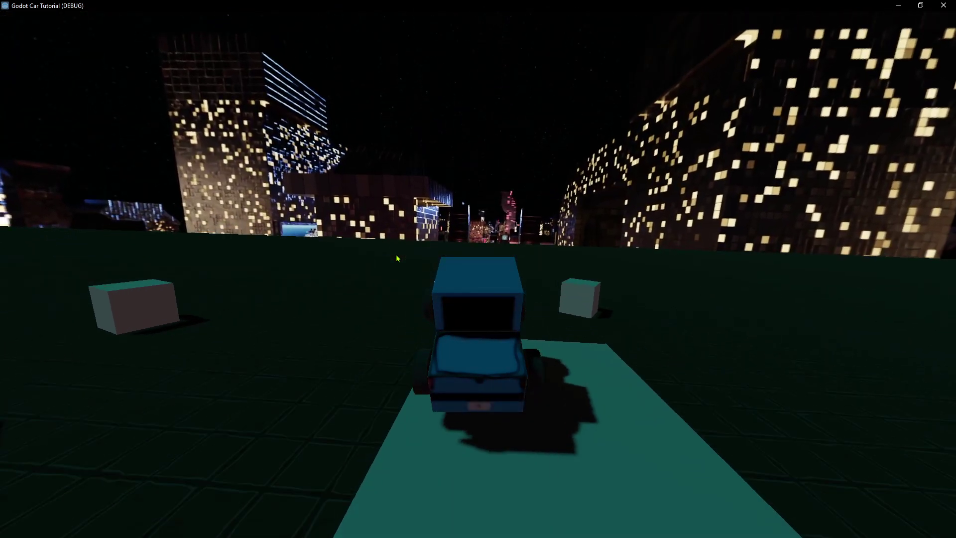
key(Left)
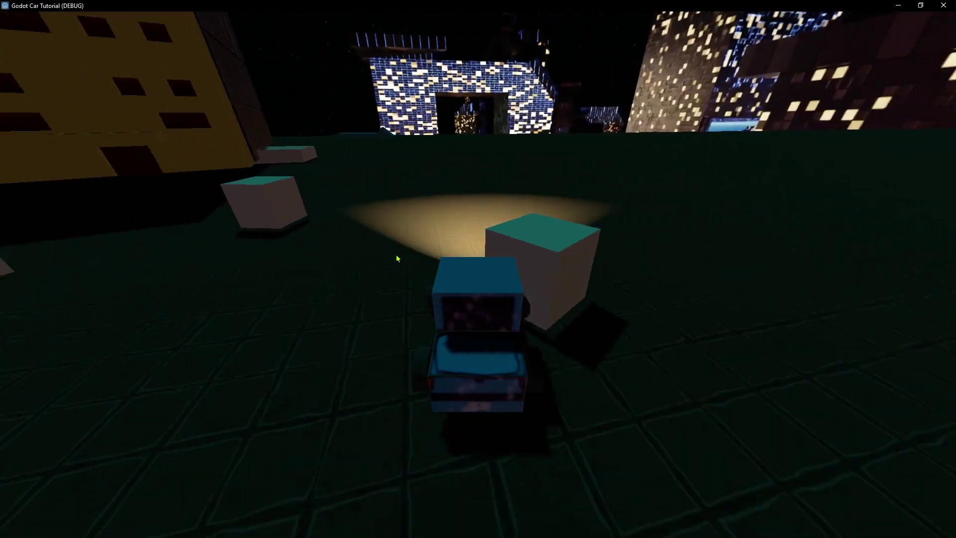
key(Up)
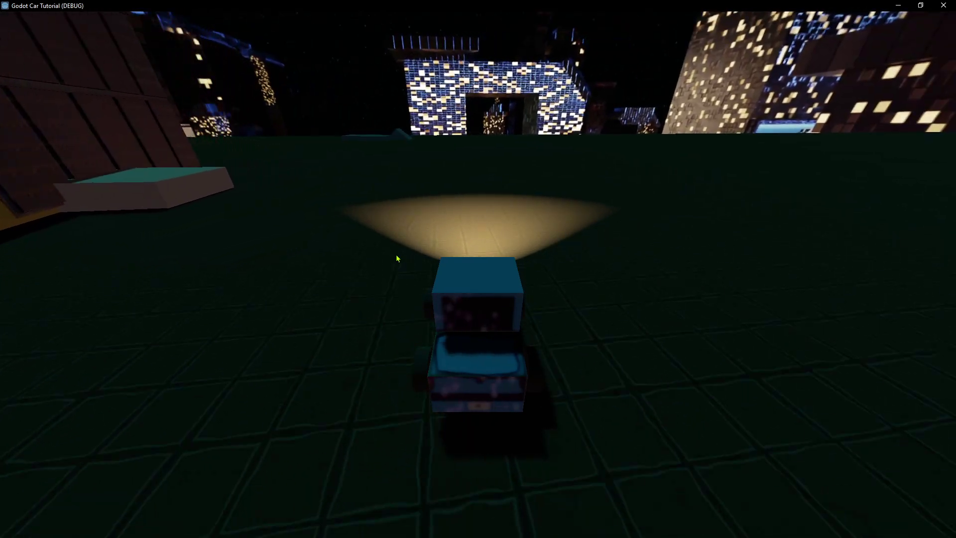
Circle the car to the right across the open ground, back towards the front of the yellow building
key(Right)
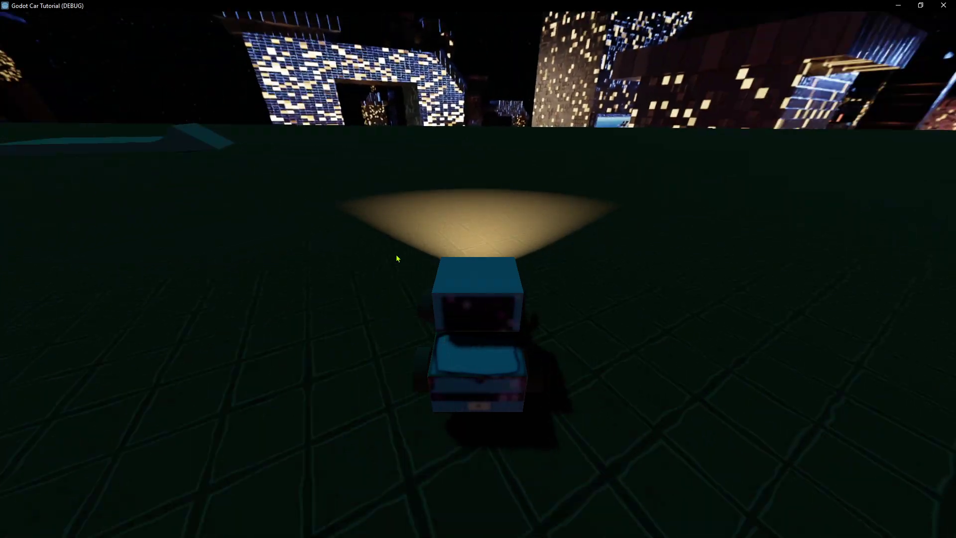
key(Right)
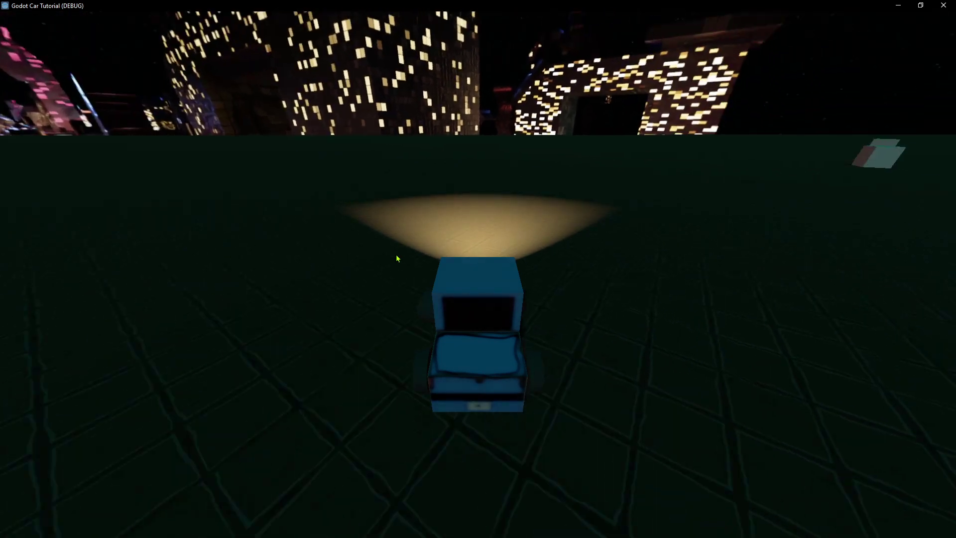
key(Right)
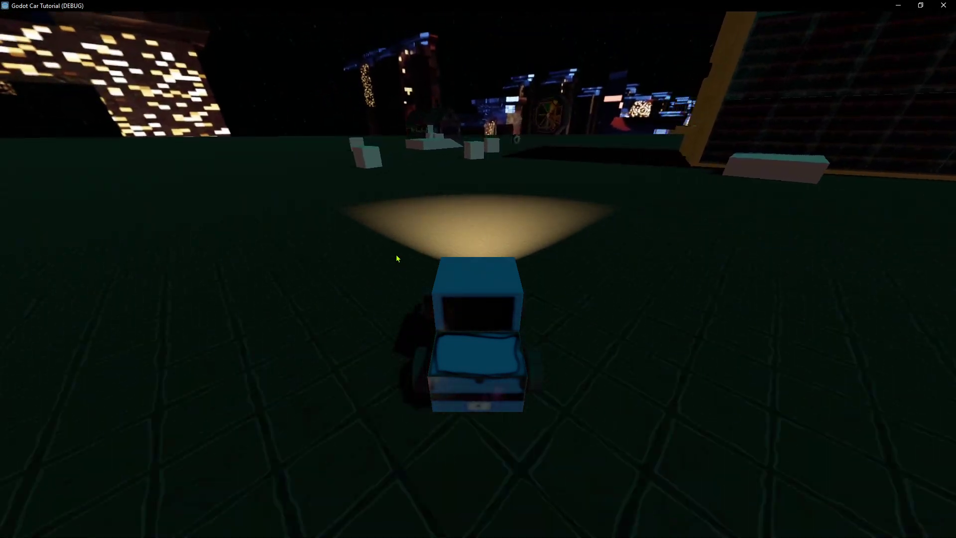
key(Right)
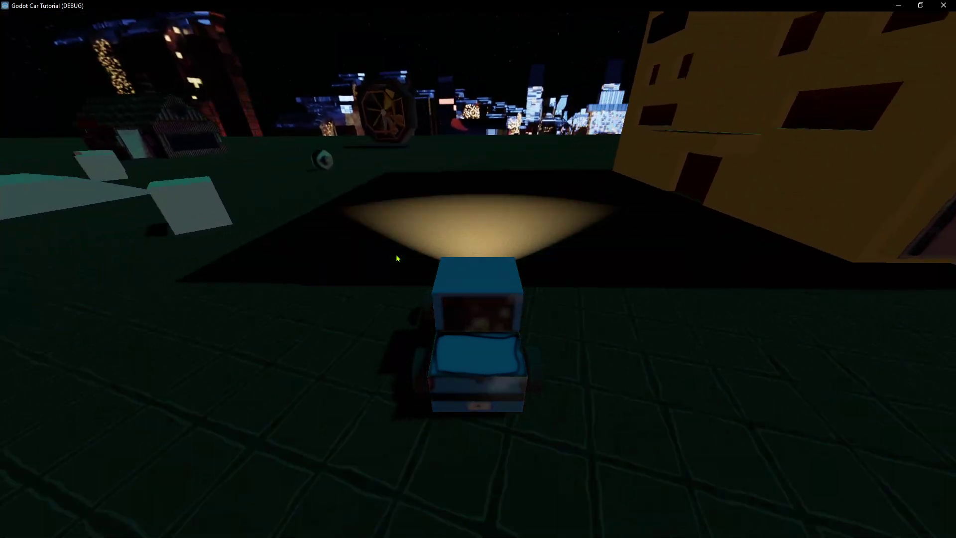
Drive the car past the ball and up to the large wheel's rotating blades, and back away from it
key(Left)
key(Right)
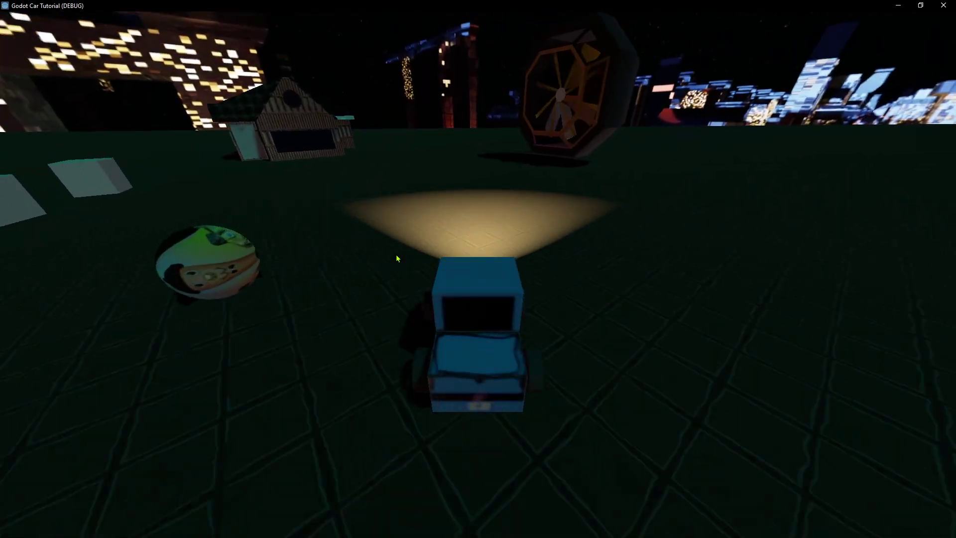
key(Up)
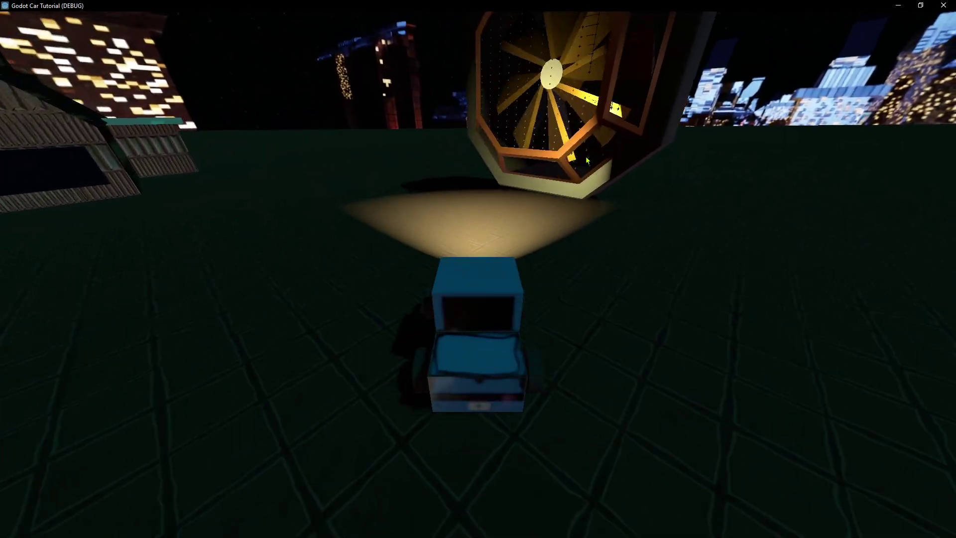
key(Up)
key(Right)
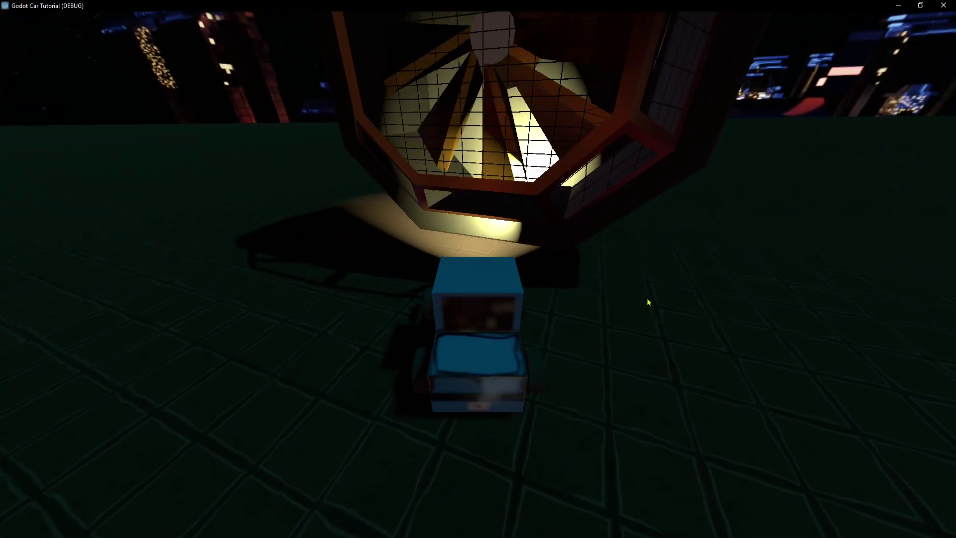
key(Down)
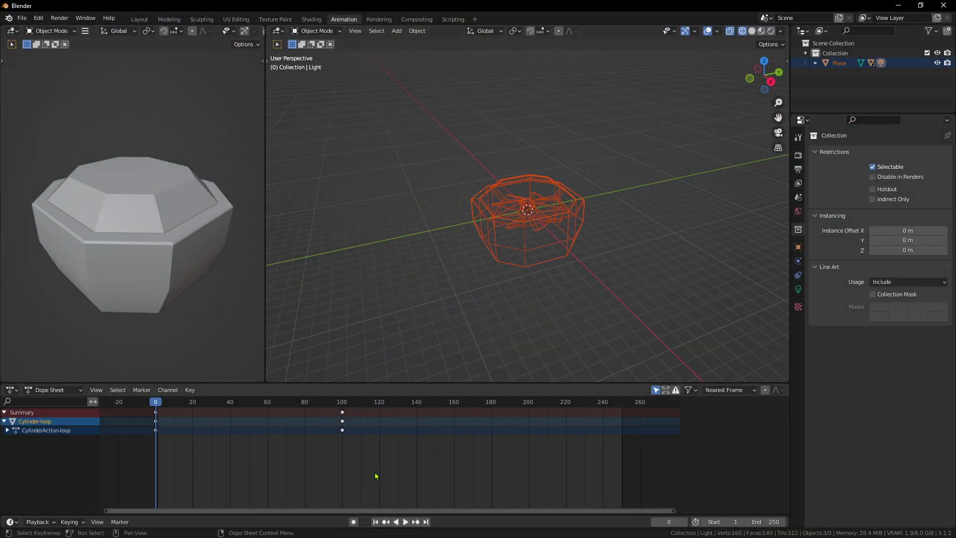
Switch from Blender back to the running game and drive the car closer to the large wheel
click(898, 5)
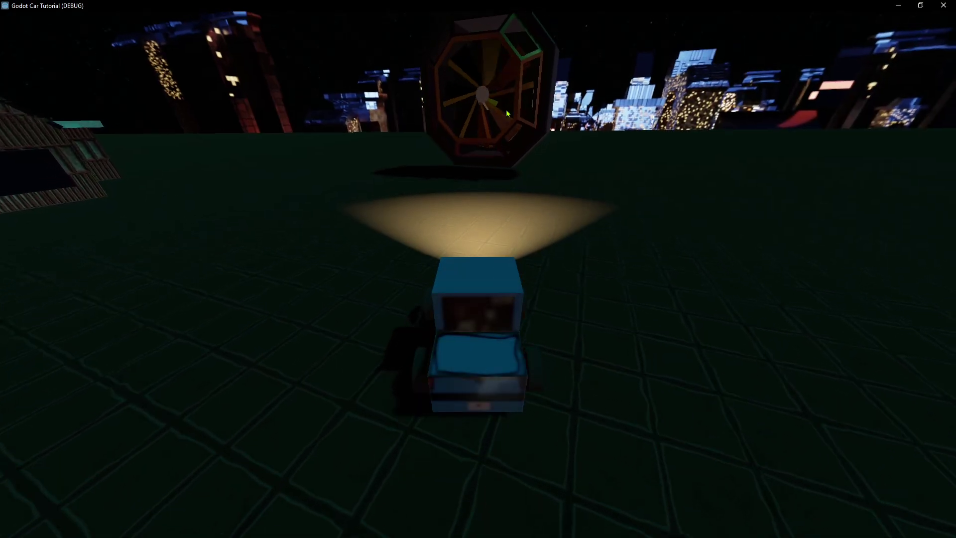
key(Up)
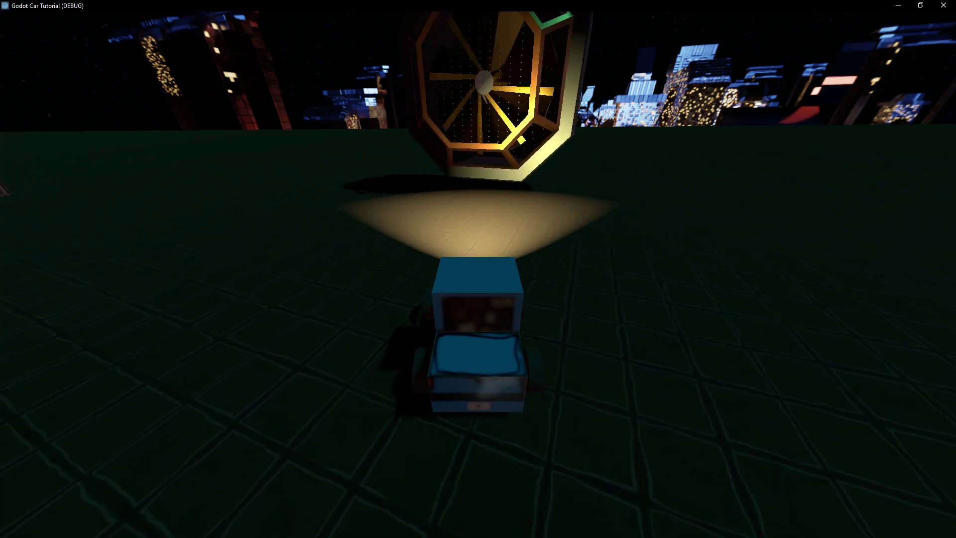
Switch to Blender and expand the Object Transforms channels of Cylinder-loop in the Dope Sheet to examine its rotation keyframes
key(alt+Tab)
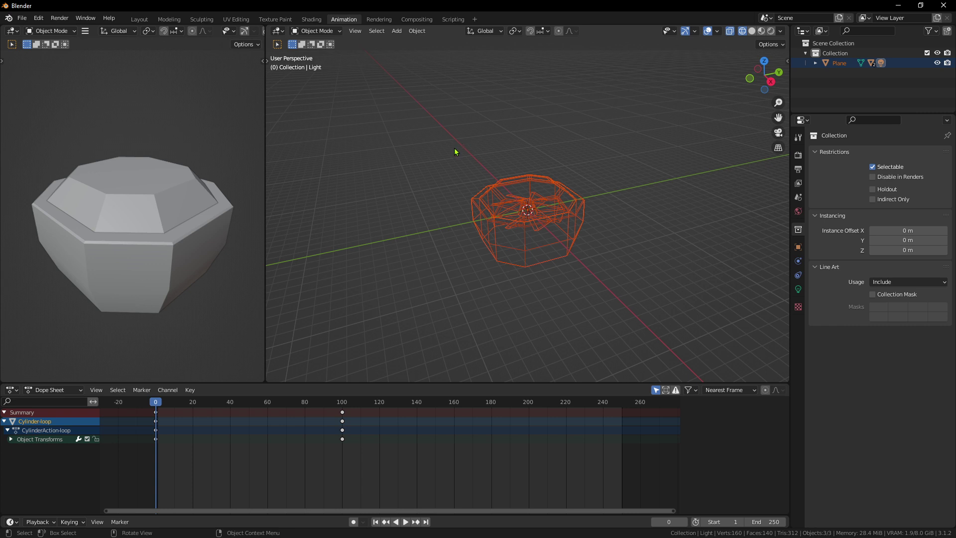
ctrl+scroll(227, 448, up, 6)
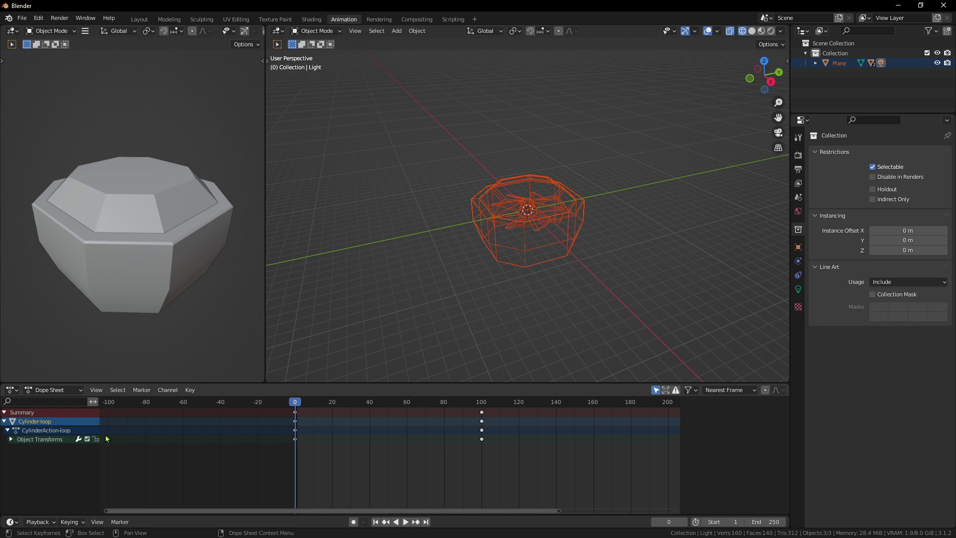
click(11, 439)
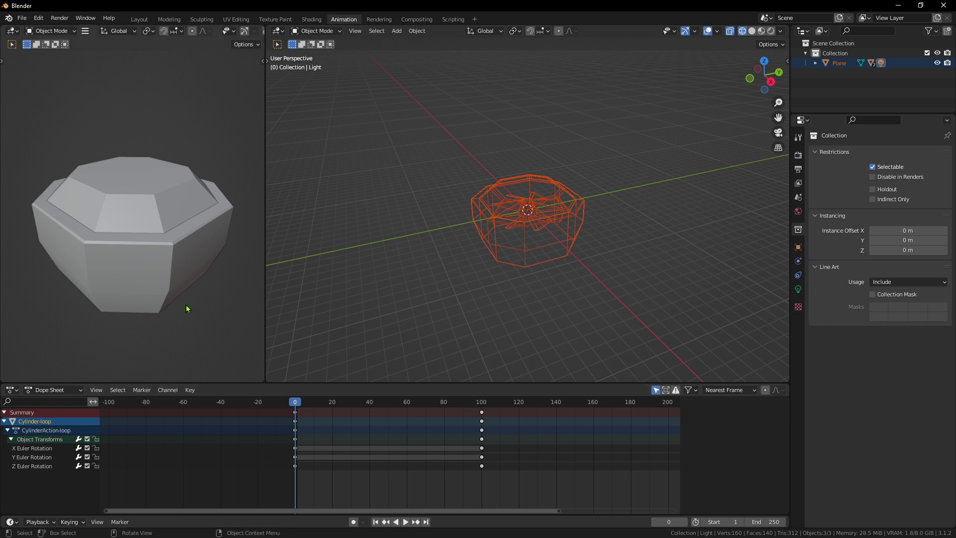
Return to the running game, back the car away from the large wheel and turn it left towards the house and boxes
click(902, 5)
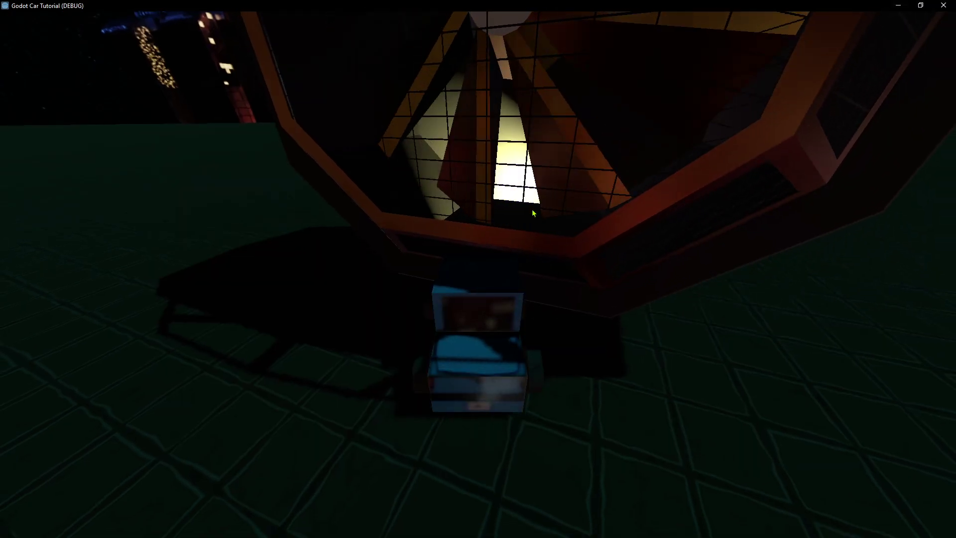
key(s)
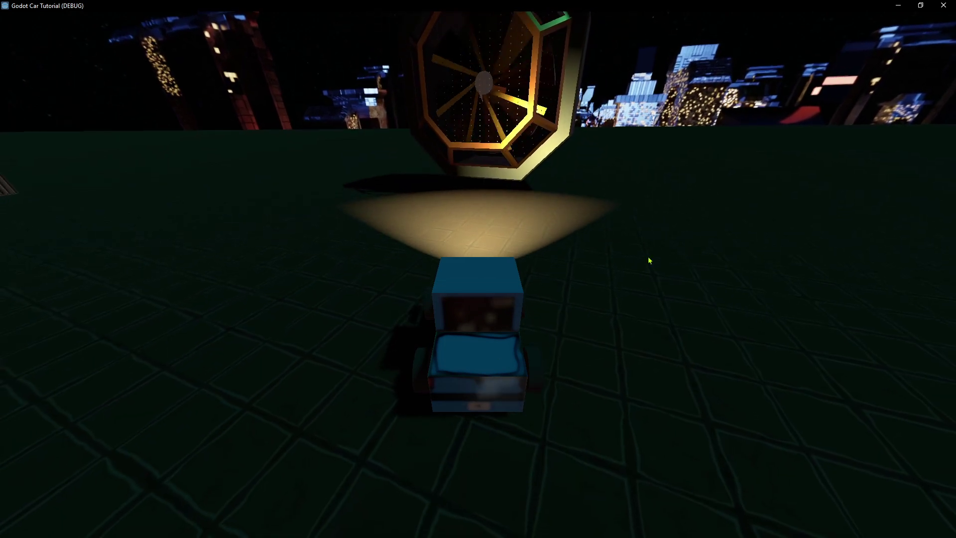
key(w)
key(a)
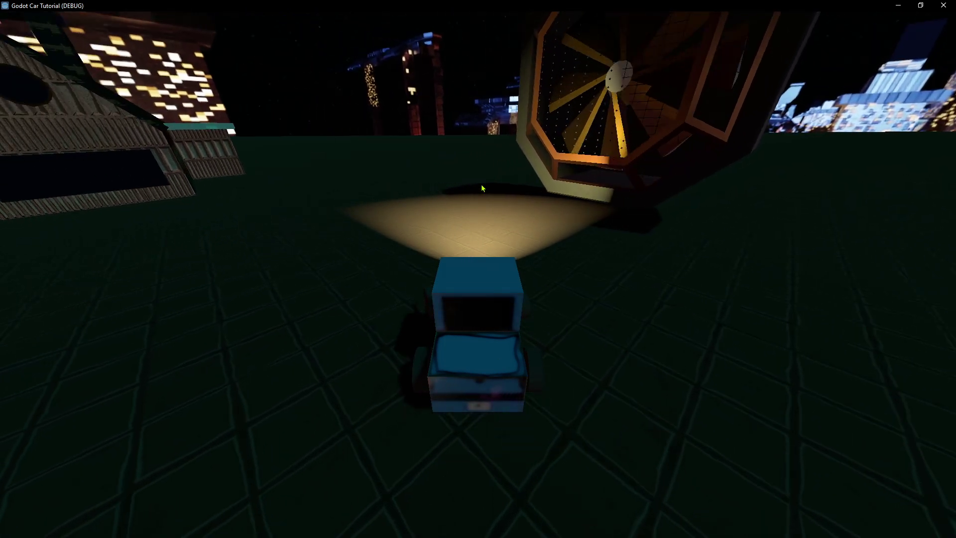
key(w)
key(a)
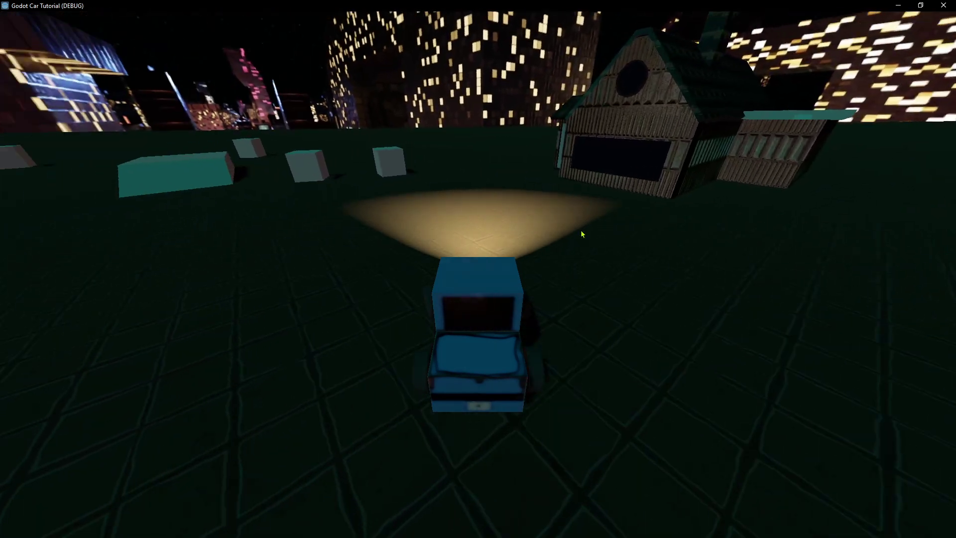
Drive the car between the box and the house, and loop left until it faces the boxes and yellow building
key(Left)
key(w)
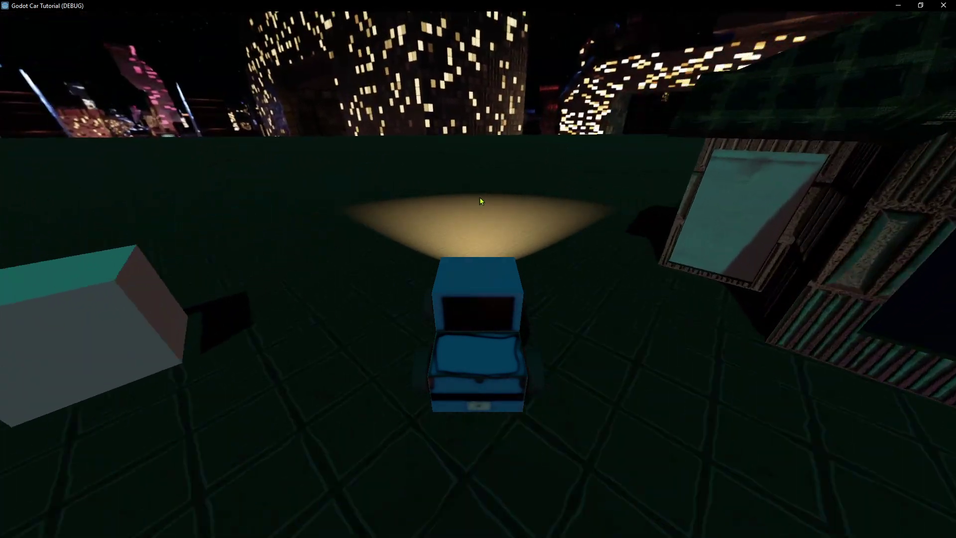
key(a)
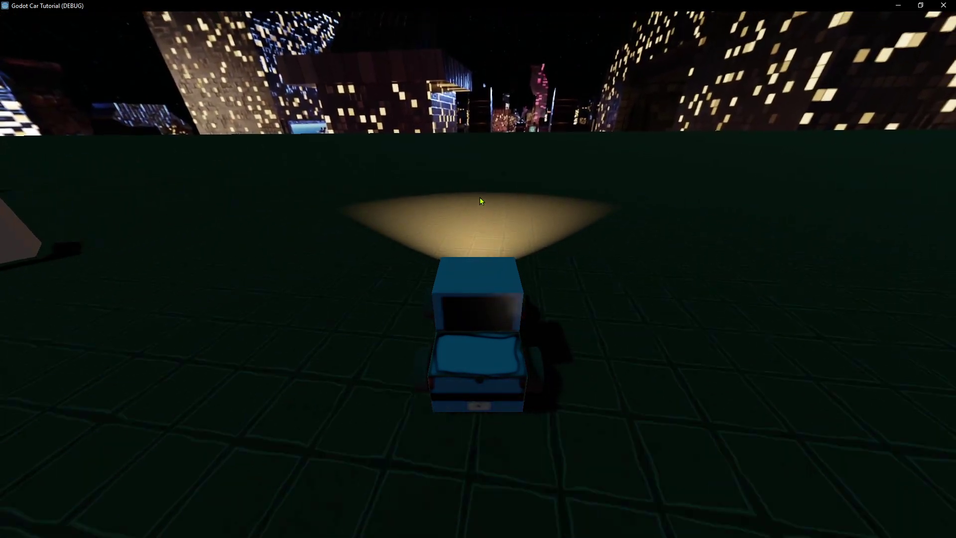
key(a)
key(a)
key(a)
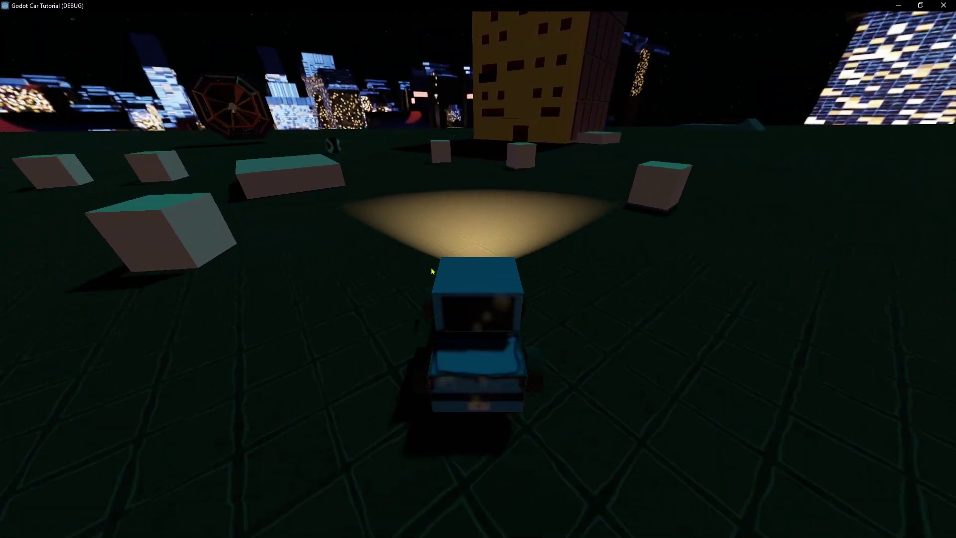
Drive the car past the ramp into the ball and keep pushing the ball forward to test its collision
key(a)
key(Up)
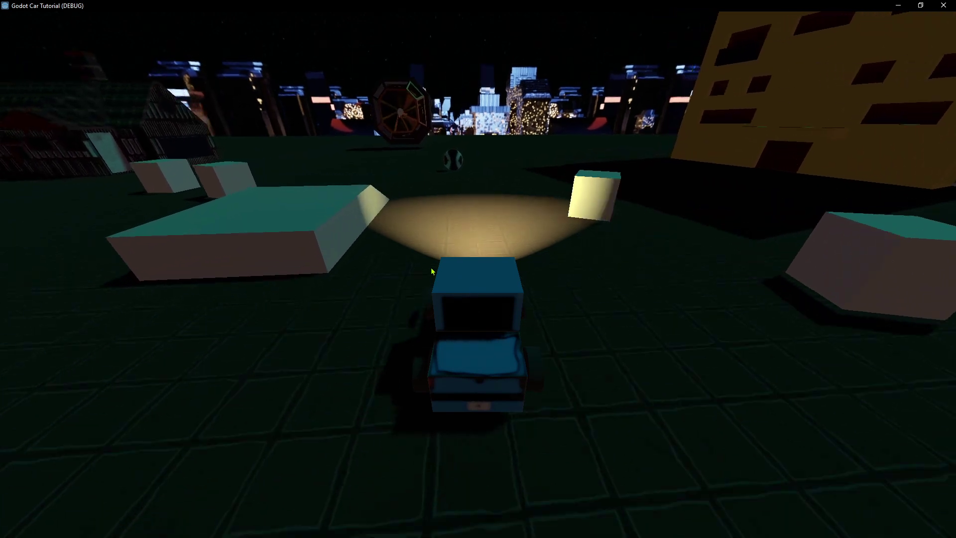
key(Up)
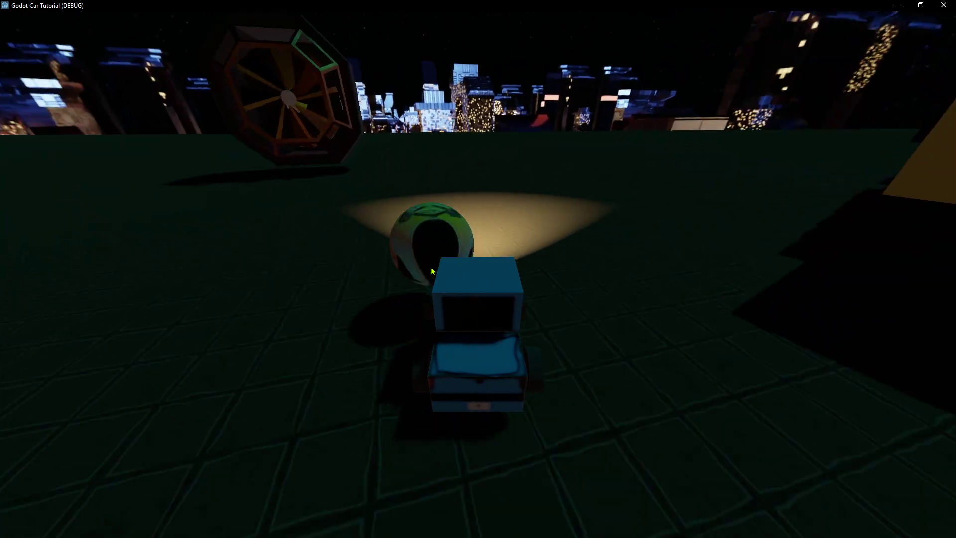
key(Up)
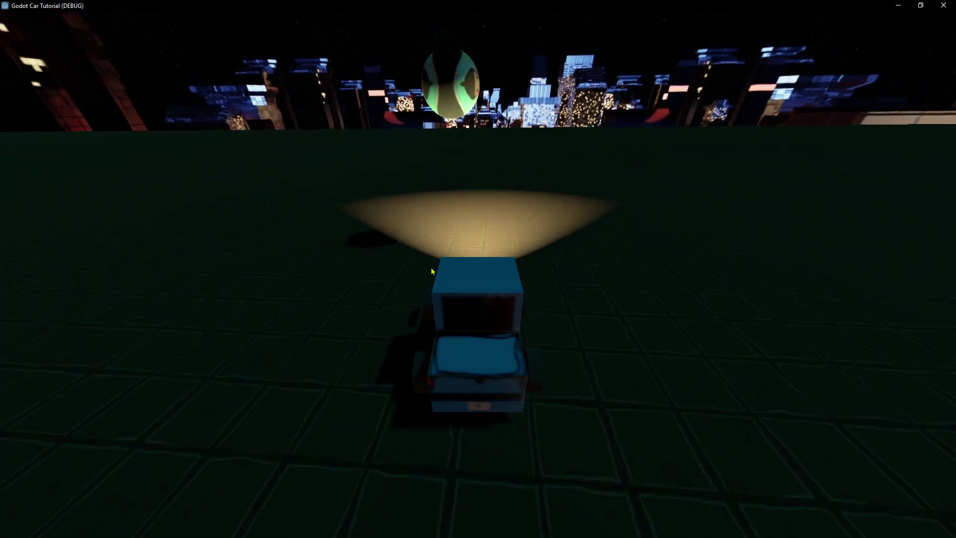
key(Up)
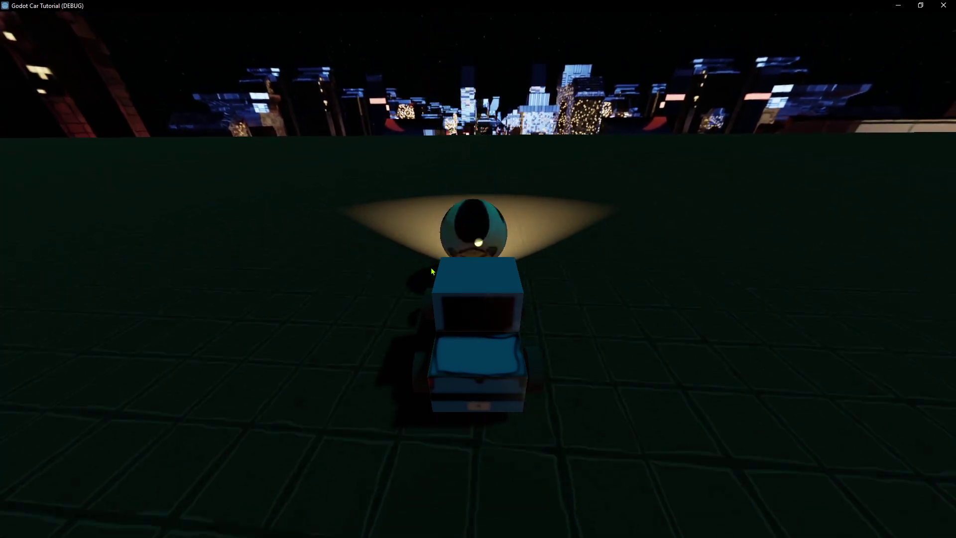
key(Up)
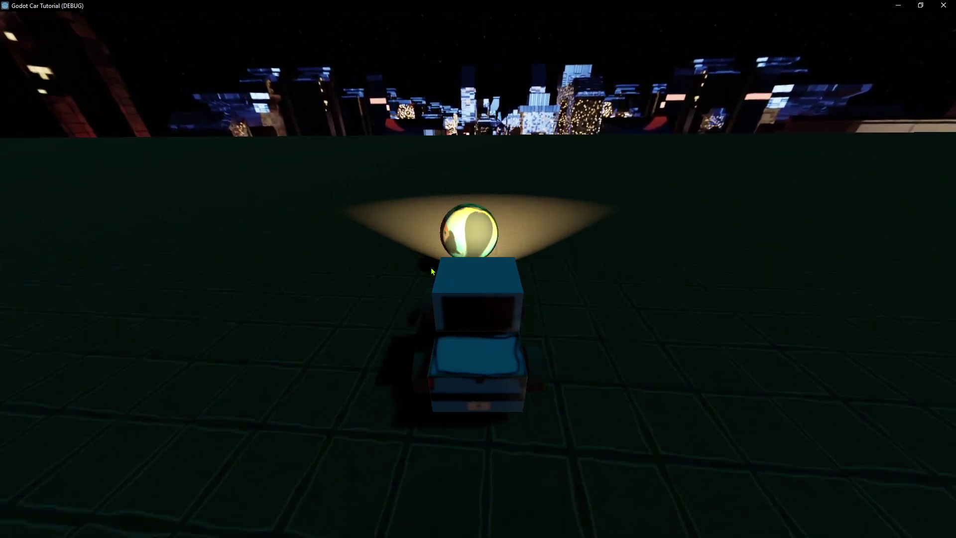
Swerve the car around the ball and circle across the open ground to test the steering
key(Right)
key(Left)
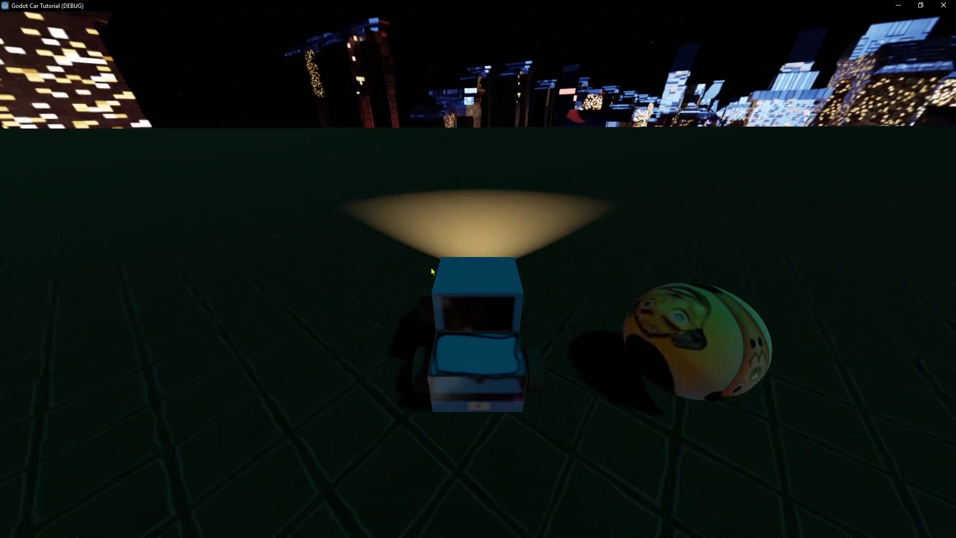
key(Right)
key(Left)
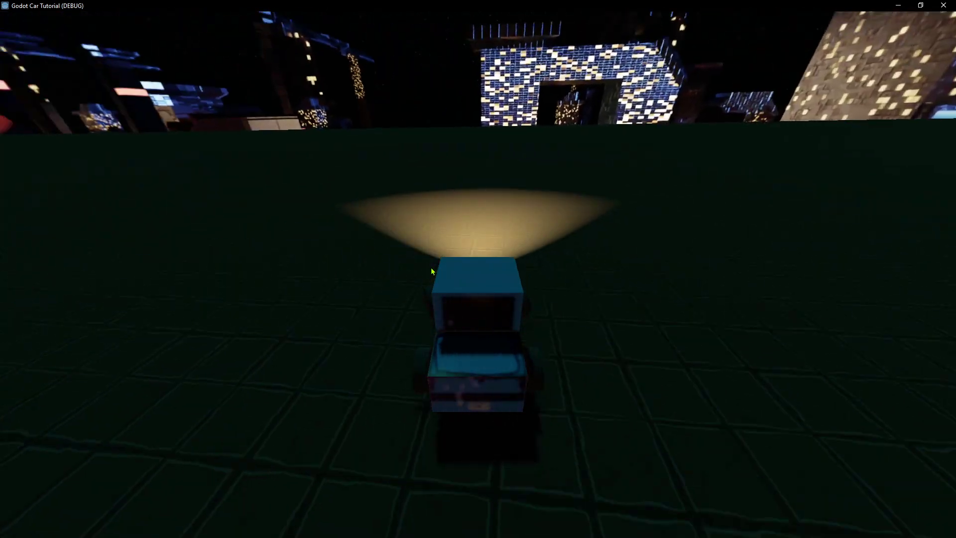
key(Left)
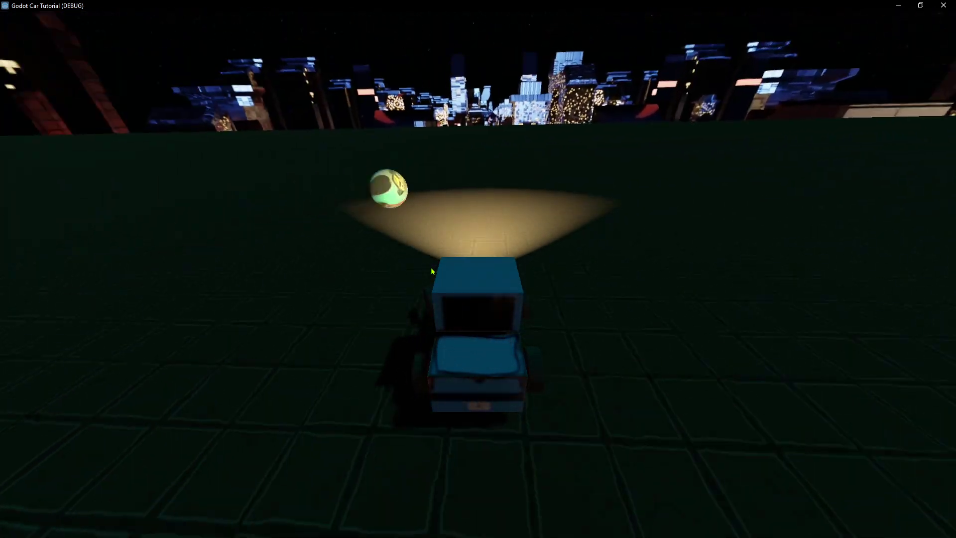
key(Left)
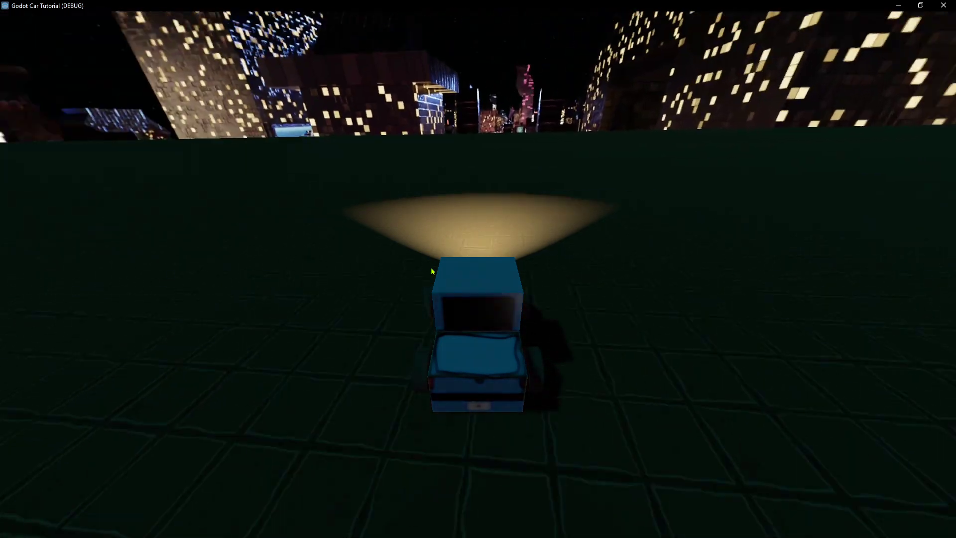
key(Left)
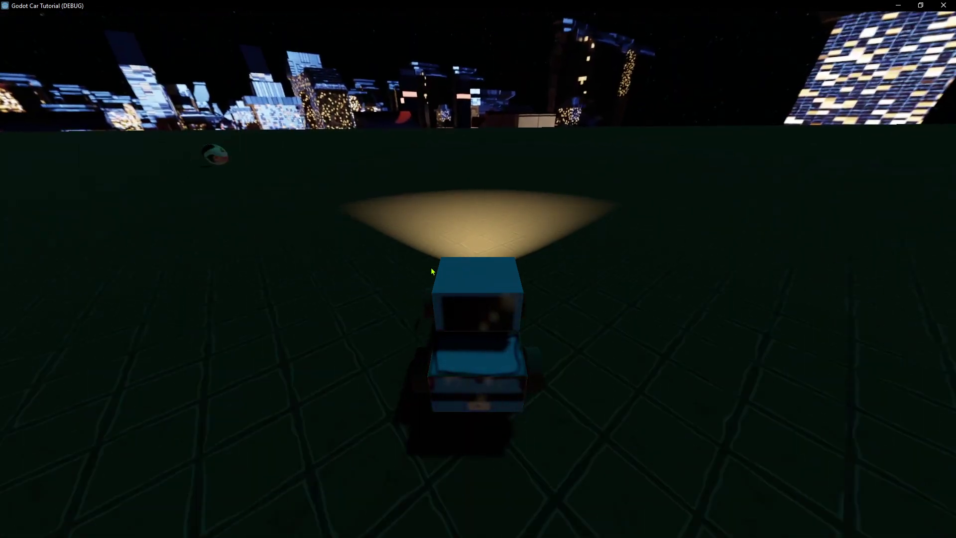
Restart the game in a maximized window and steer the car left and right across the open ground near the ball
click(942, 5)
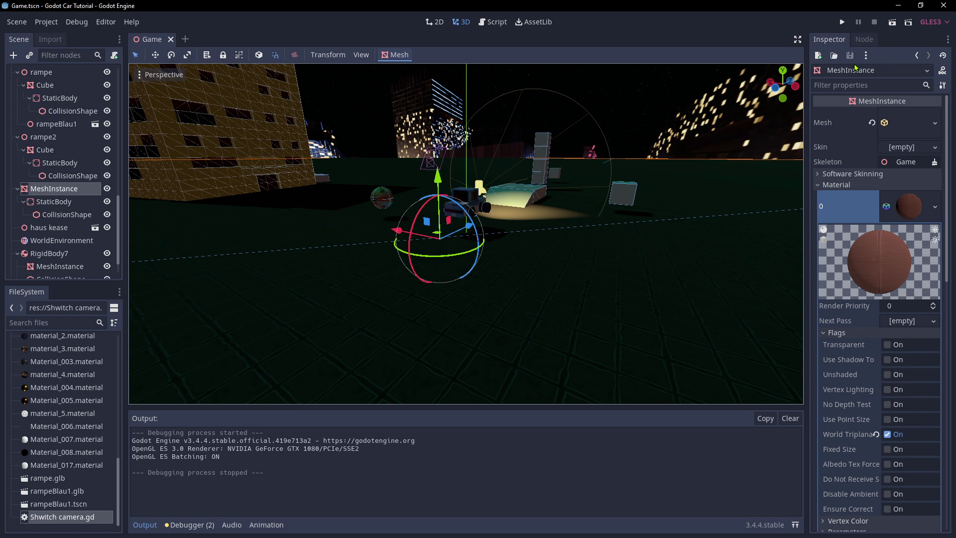
click(842, 22)
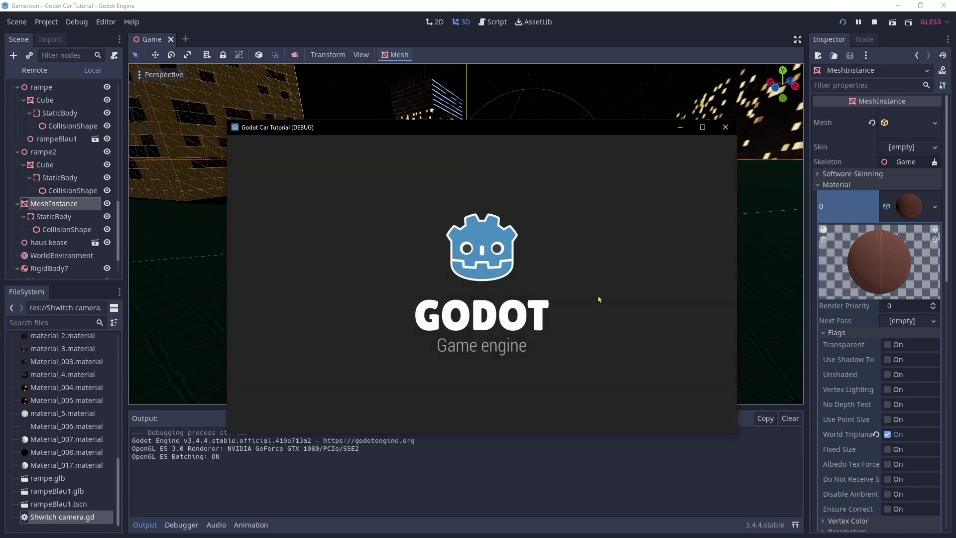
click(703, 127)
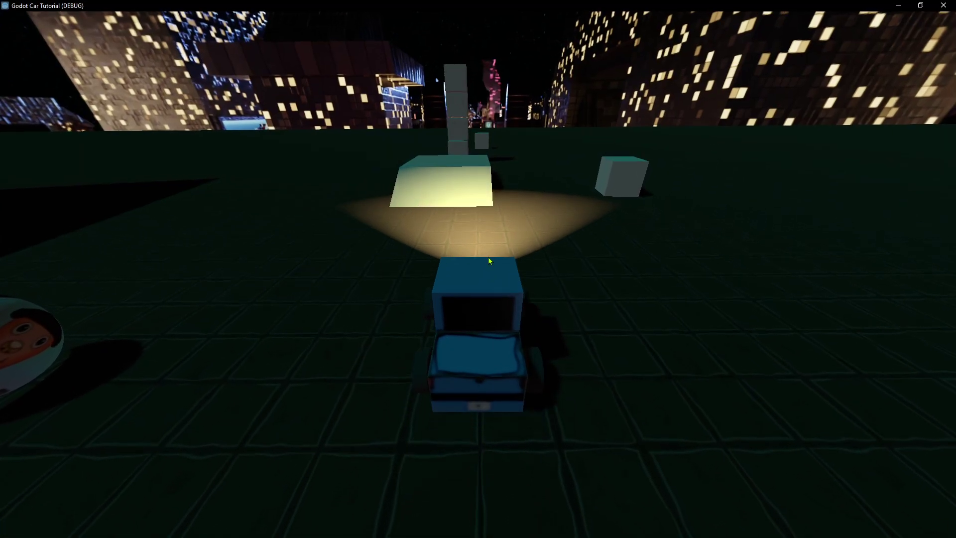
key(w)
key(a)
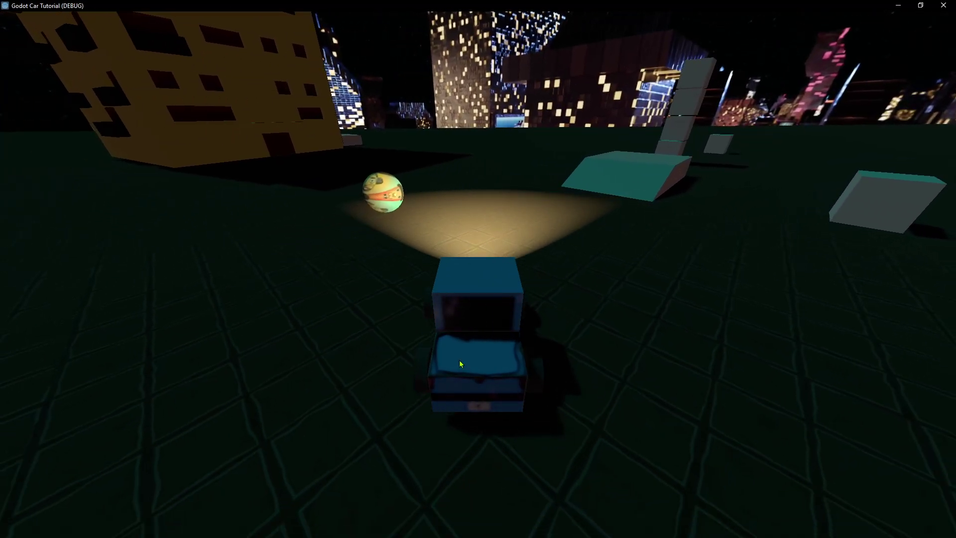
key(d)
key(Left)
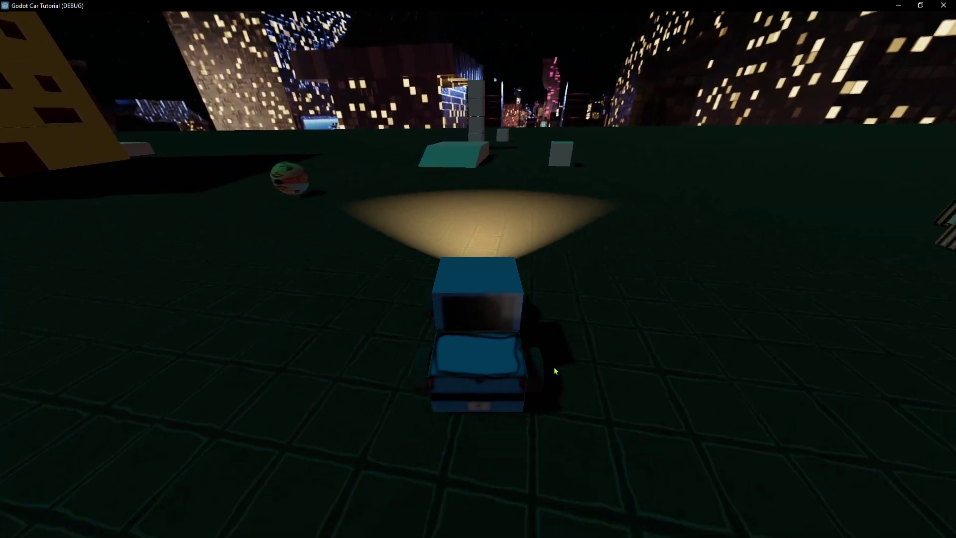
key(Left)
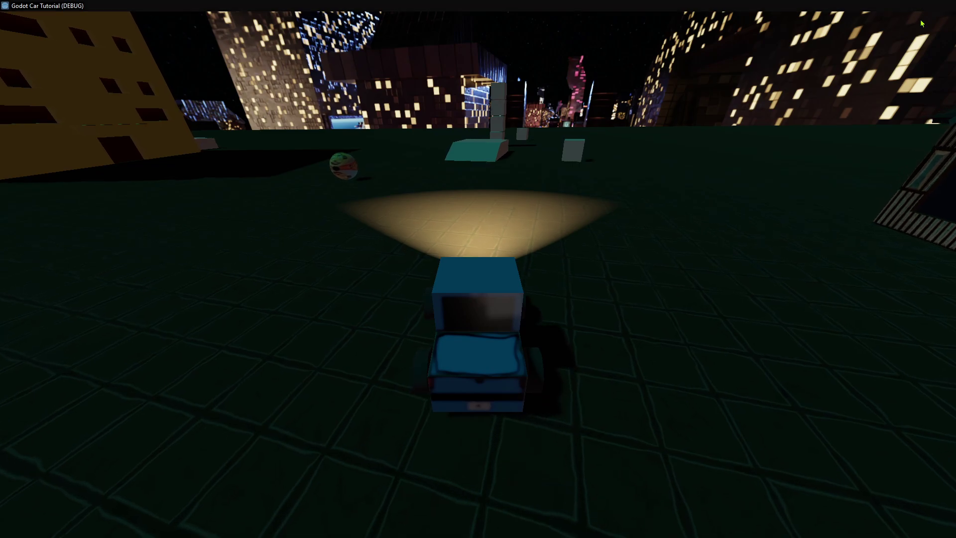
Stop the game and highlight the steering and engine force code in car.gd for review
click(943, 6)
click(481, 22)
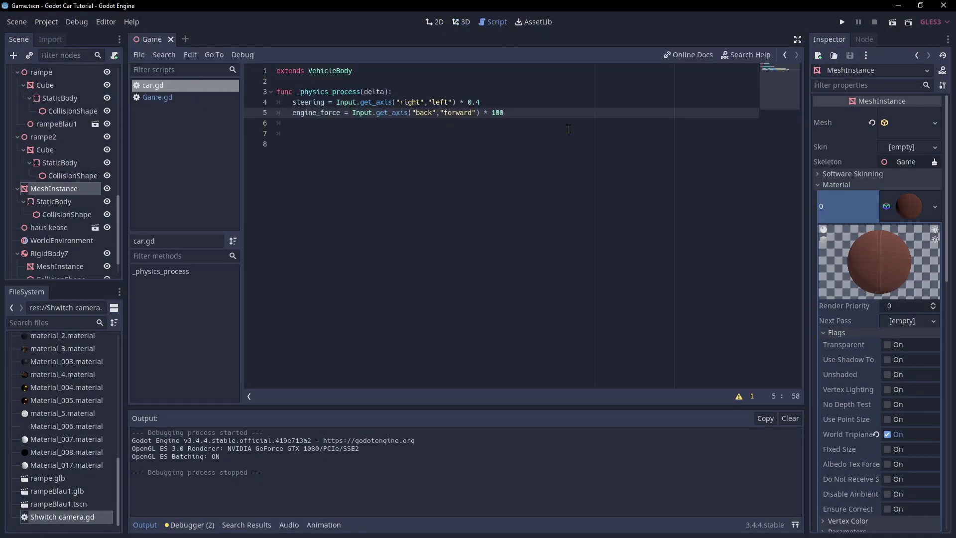
drag(548, 115, 276, 71)
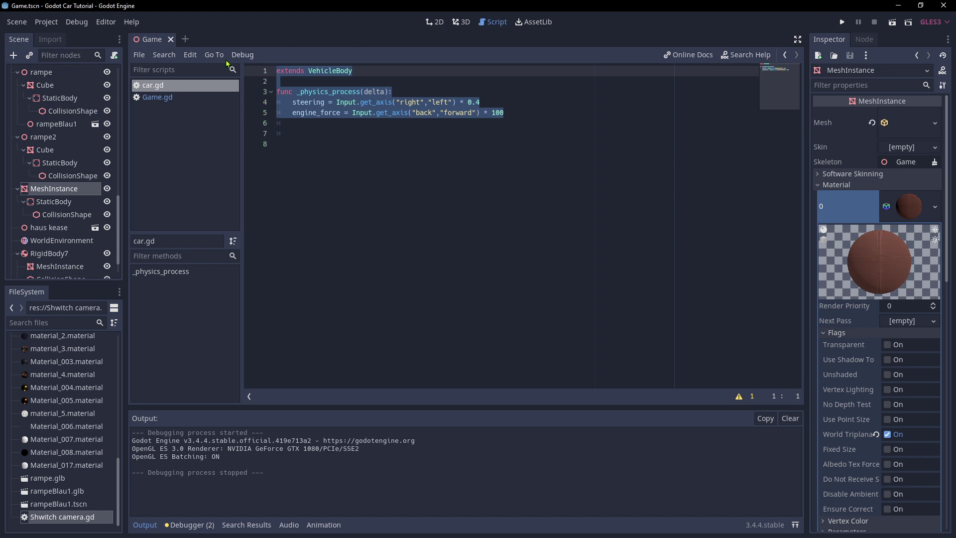
Return to the 3D scene and examine the car, ramp and building from different distances and angles
click(461, 22)
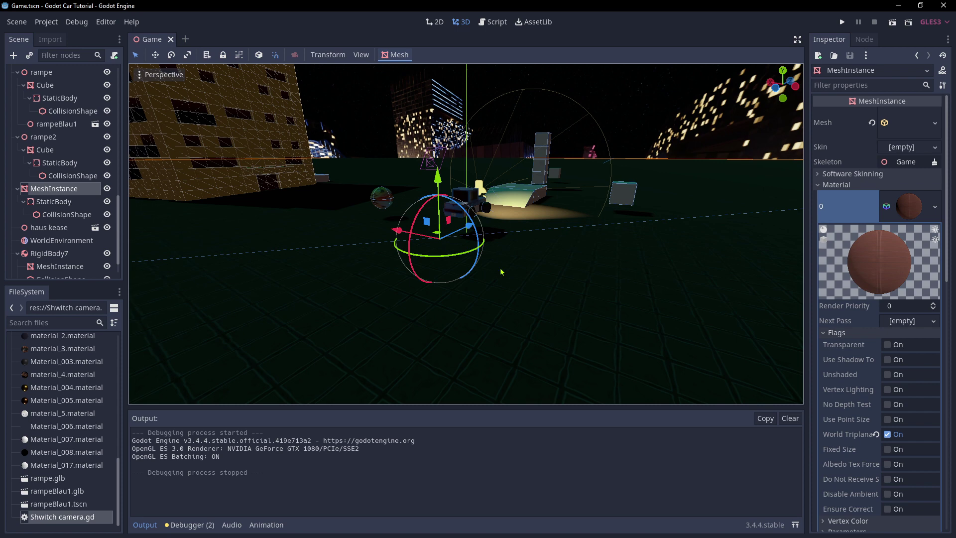
scroll(563, 249, up, 7)
scroll(563, 257, down, 12)
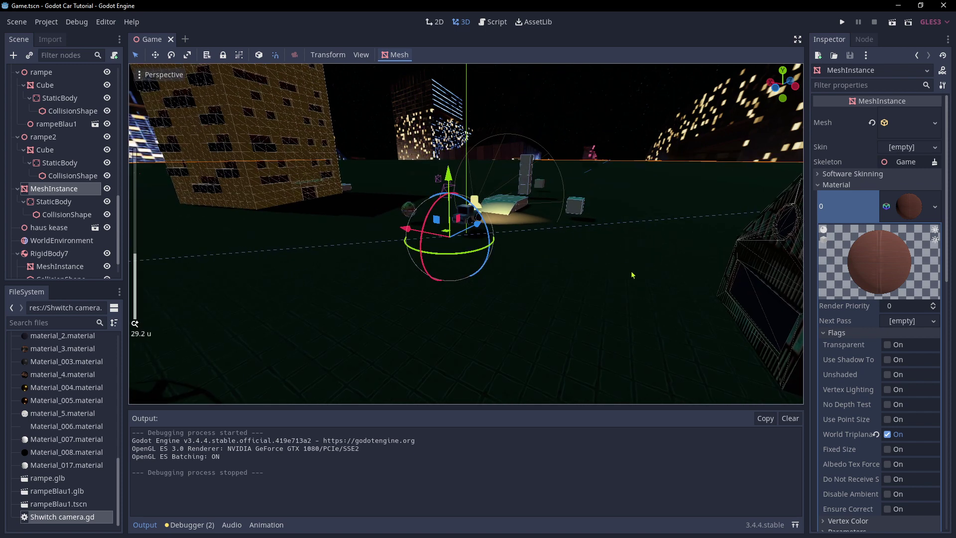
scroll(632, 266, up, 8)
middle_drag(633, 266, 555, 270)
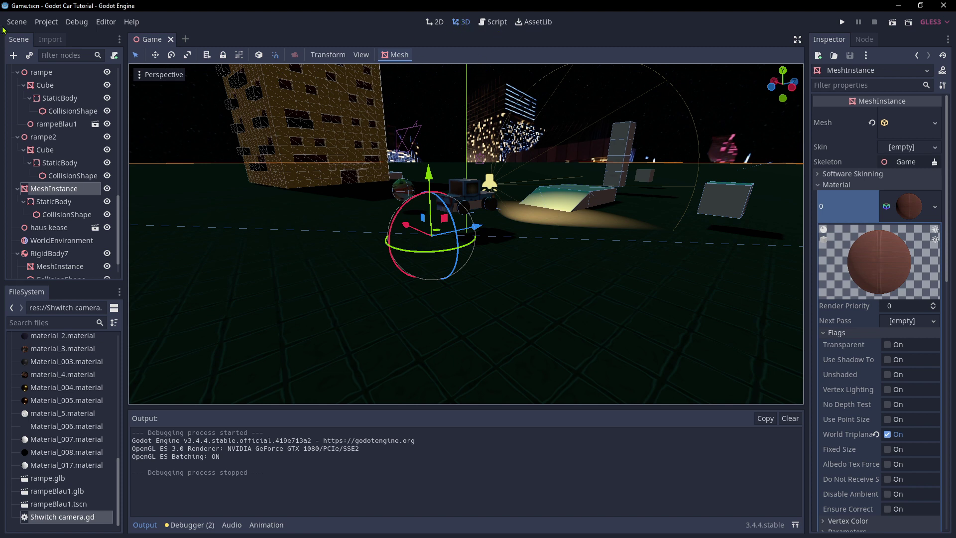
scroll(458, 305, up, 4)
scroll(458, 305, down, 4)
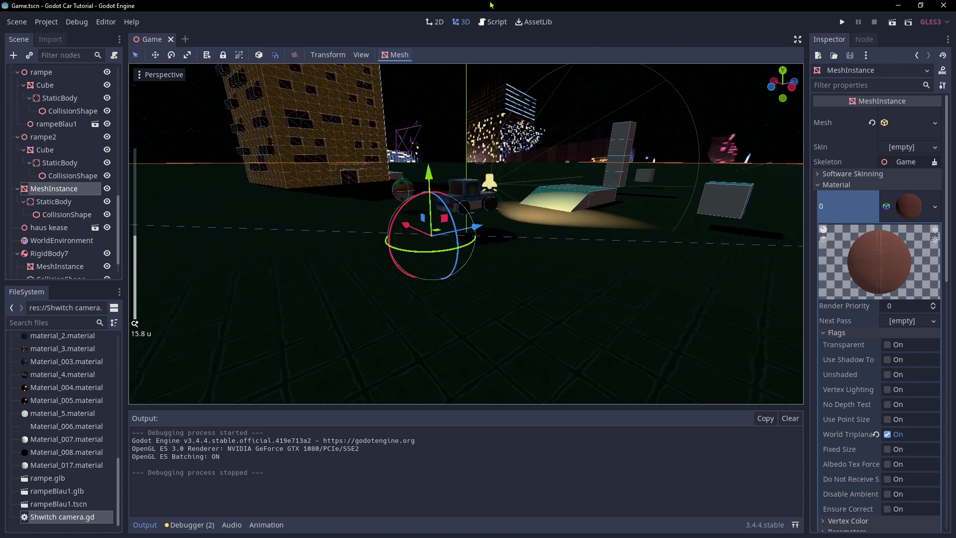
Review the whole VehicleBody script in car.gd again, and open Game.gd to examine its camera code
click(492, 26)
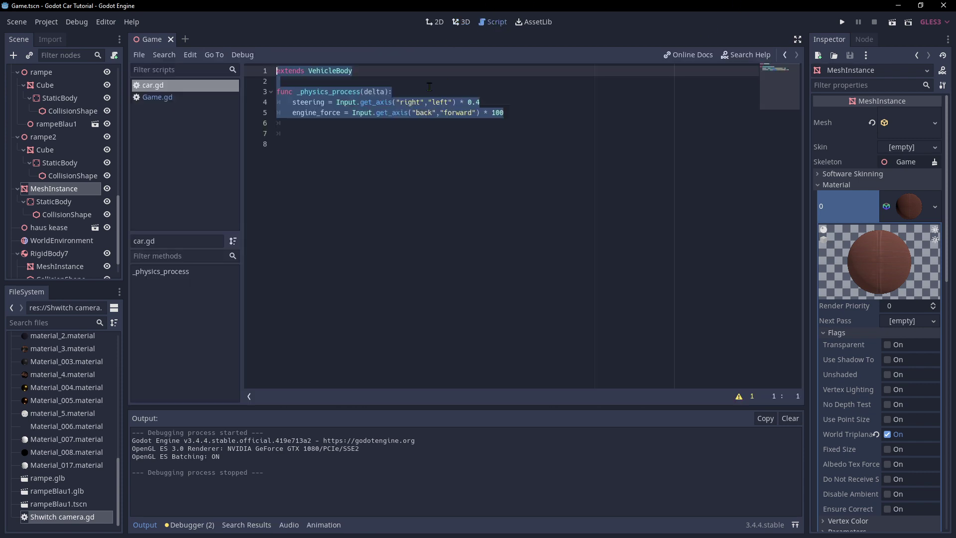
click(544, 119)
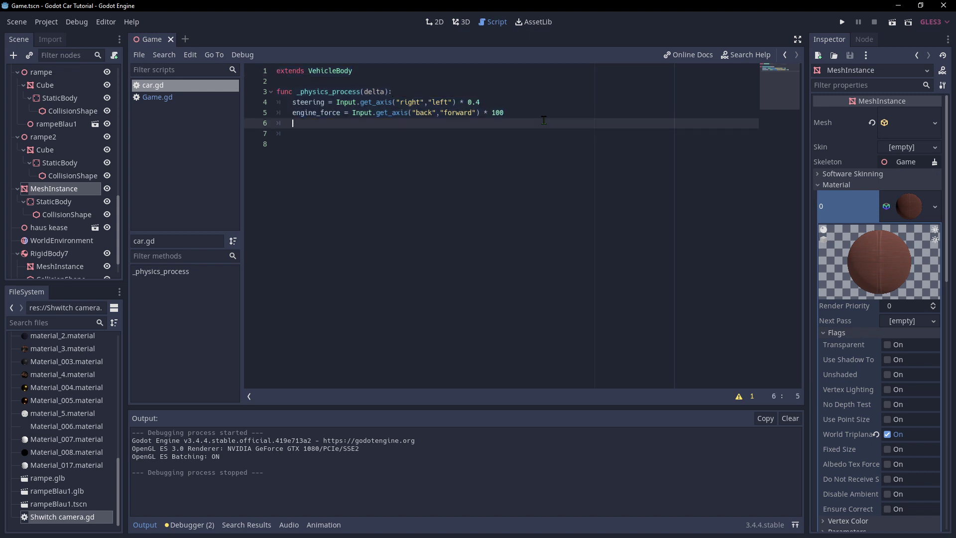
click(537, 113)
drag(537, 113, 404, 112)
drag(347, 107, 256, 71)
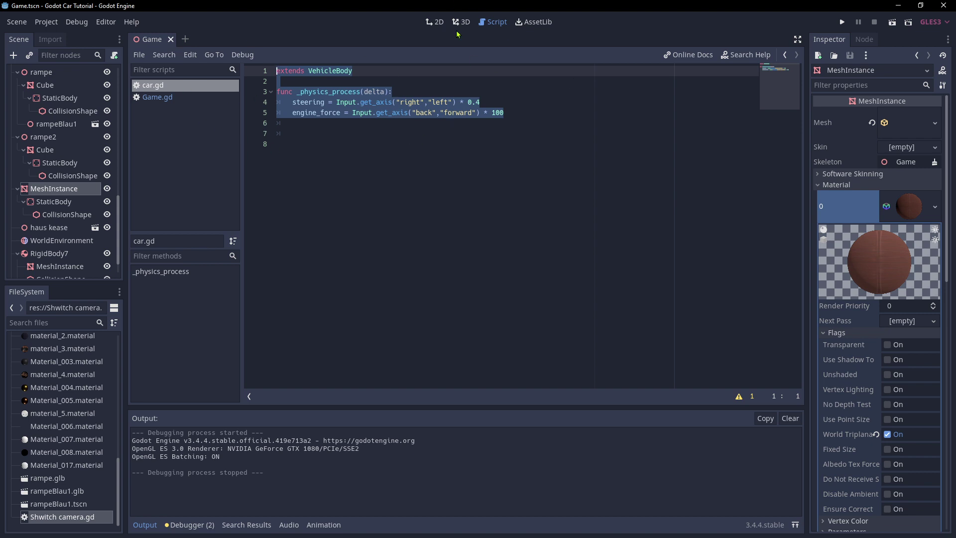
click(158, 98)
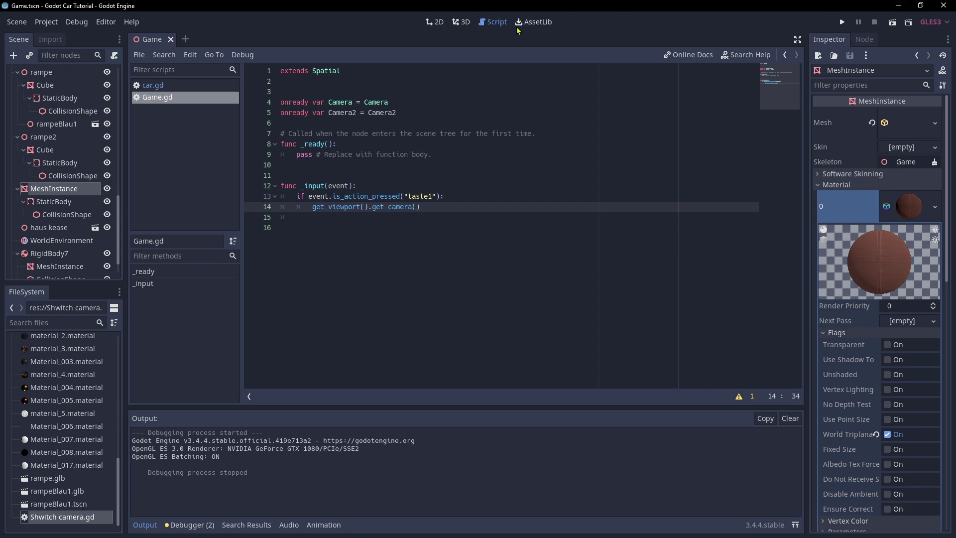
Return to the 3D scene, run the game and drive the car between the ramp and the yellow building
click(460, 22)
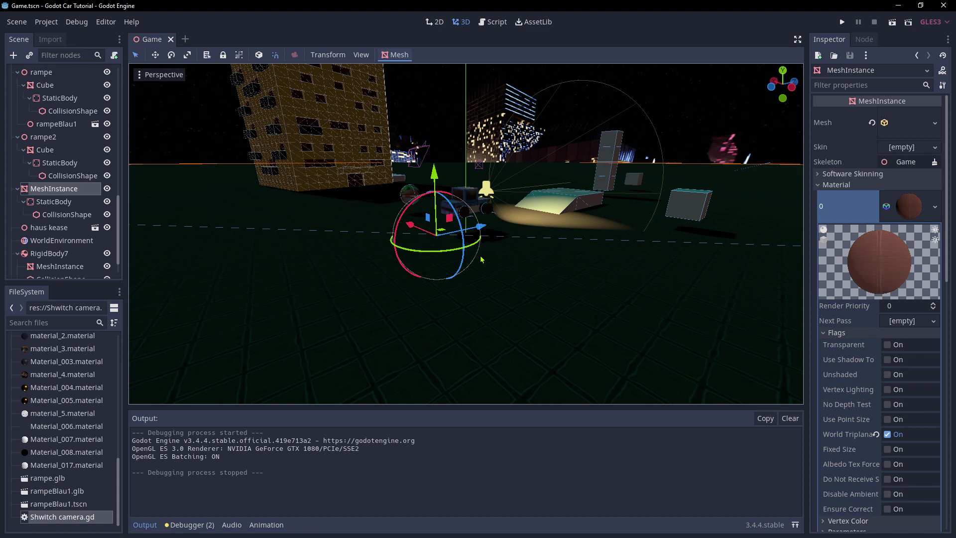
scroll(481, 259, up, 8)
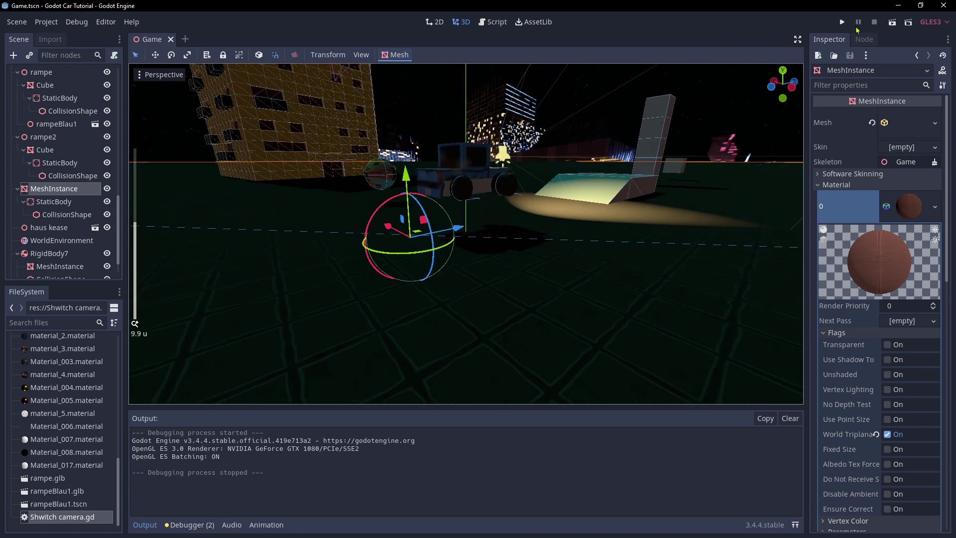
click(843, 22)
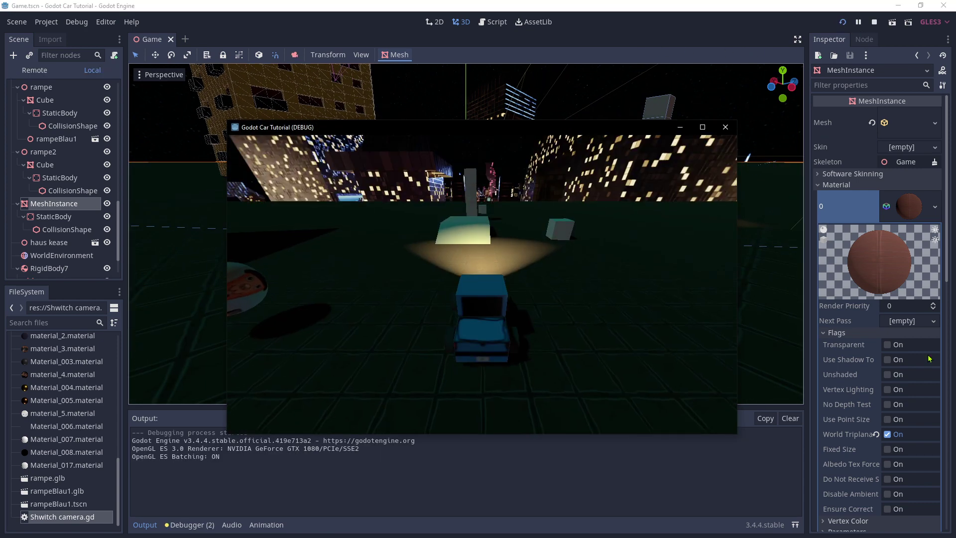
key(w)
key(a)
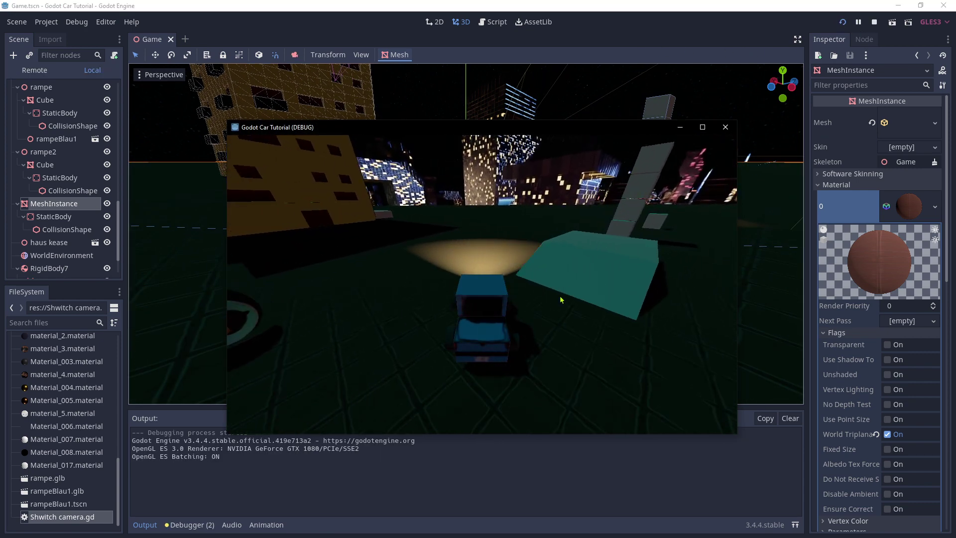
key(w)
key(d)
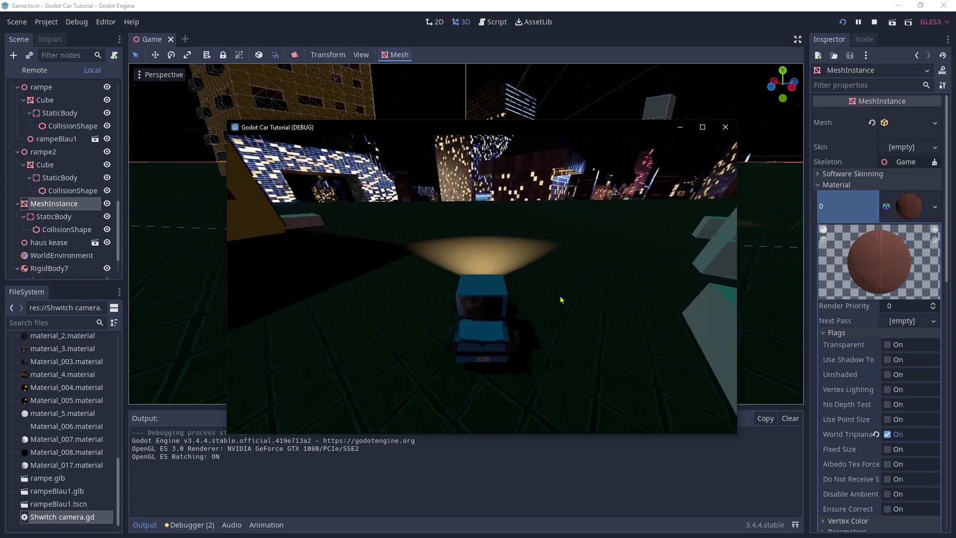
Turn the car right past the stacked boxes and circle around the ramp to test the steering
key(w)
key(d)
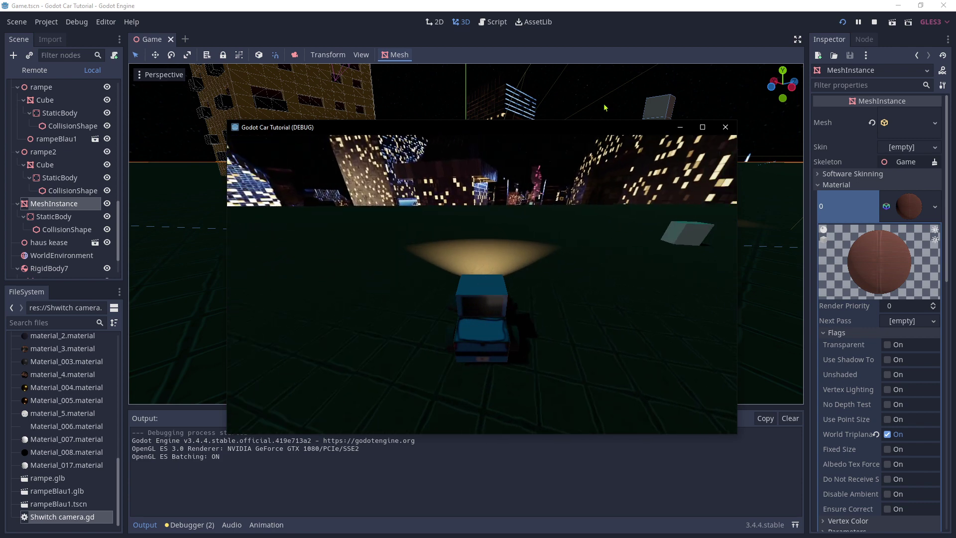
key(Right)
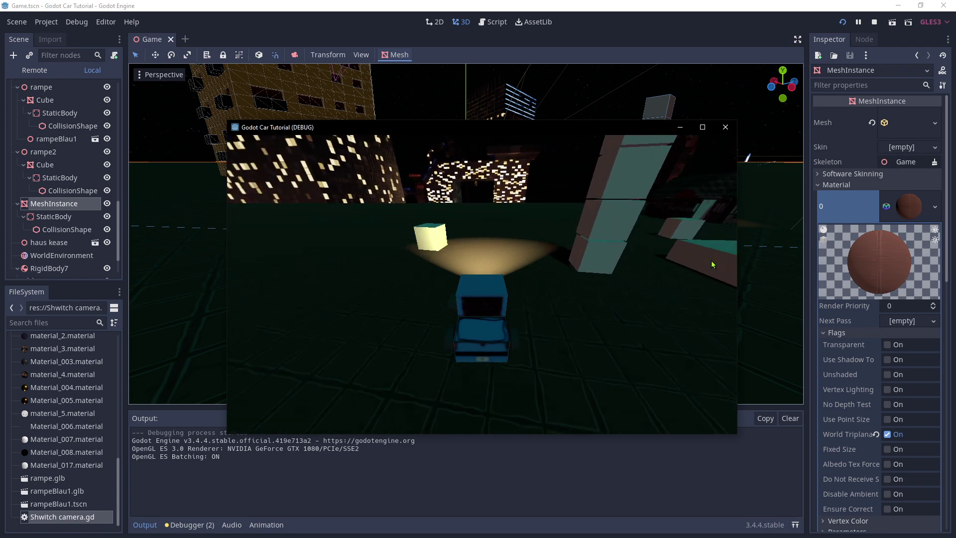
key(w)
key(d)
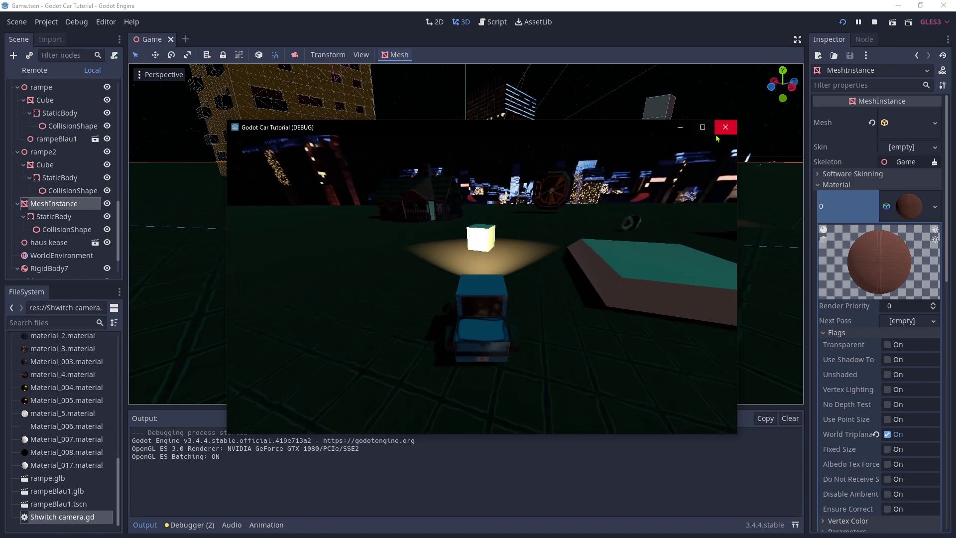
key(w)
key(d)
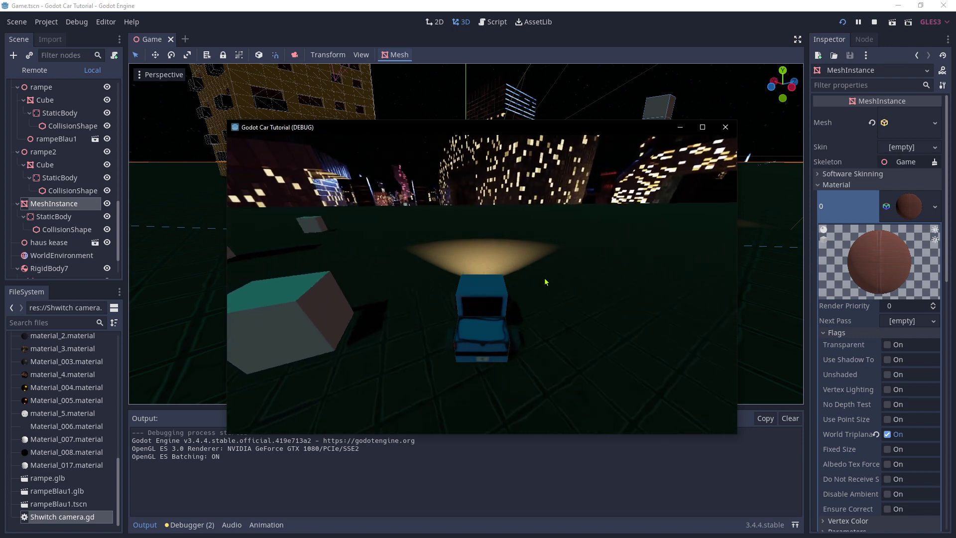
Maximize the game window and drive the car in a left-hand loop around the yellow building
click(709, 127)
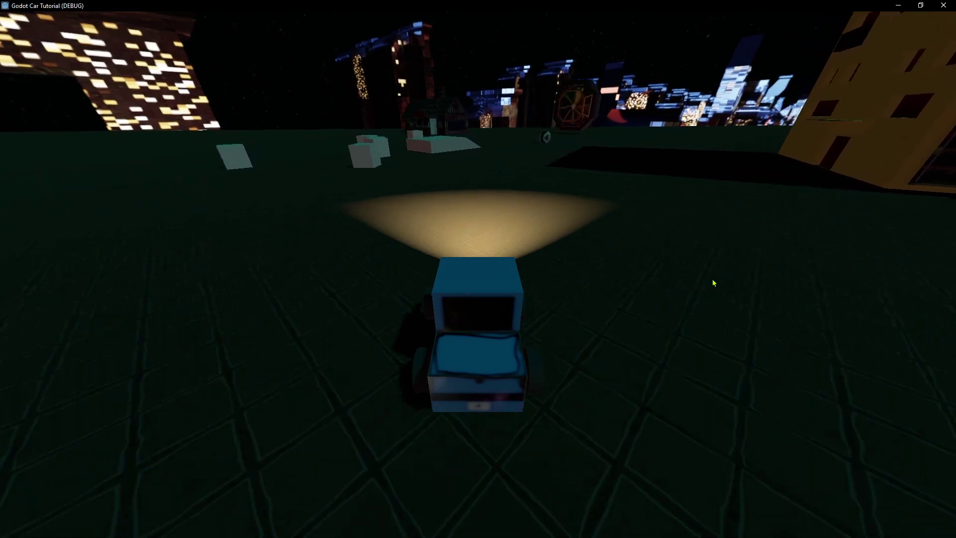
key(Right)
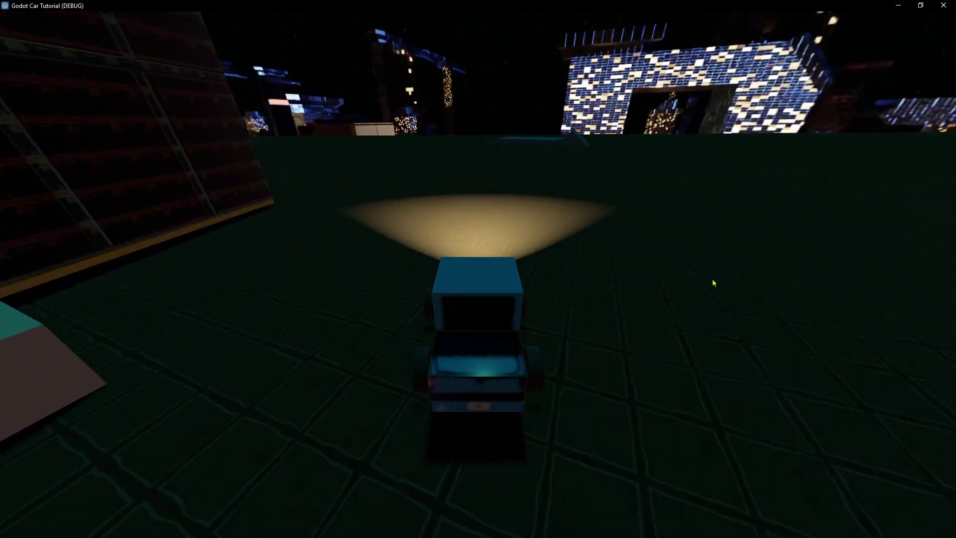
key(Left)
key(Left)
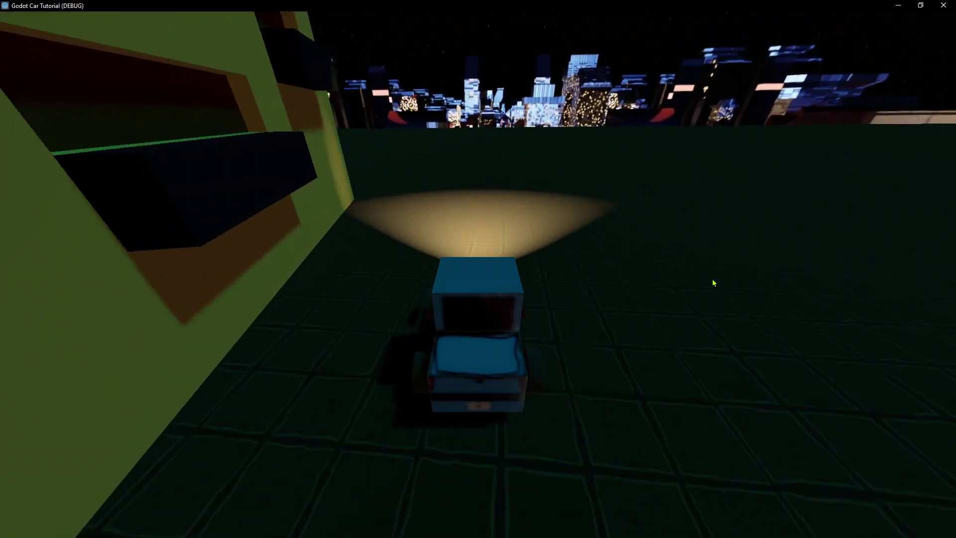
key(Left)
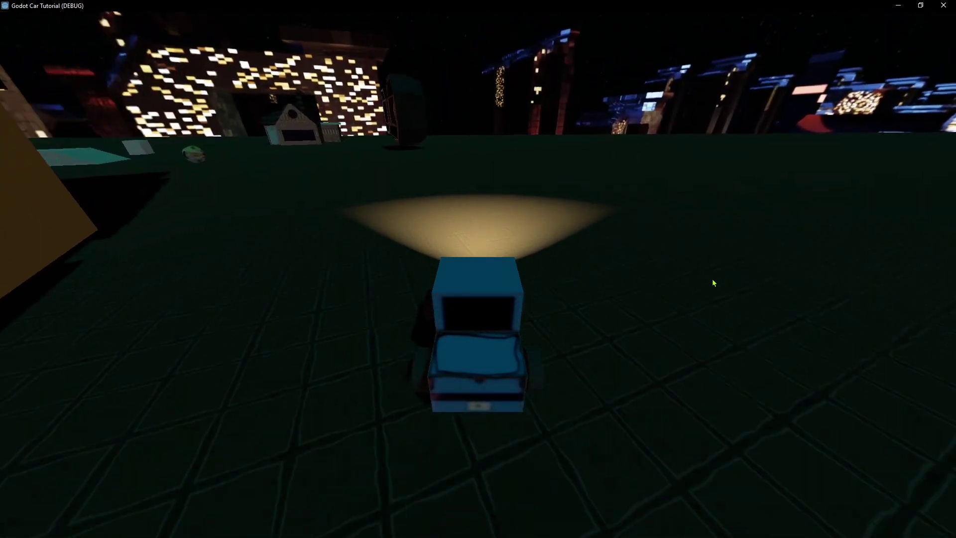
key(Left)
key(Left)
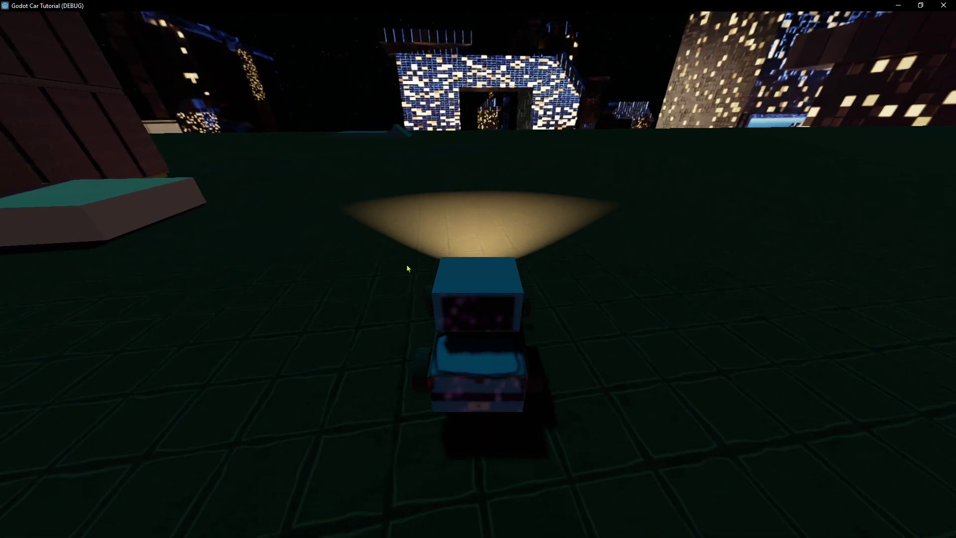
Swing the car left past the front of the yellow building and drive it into the ball
key(a)
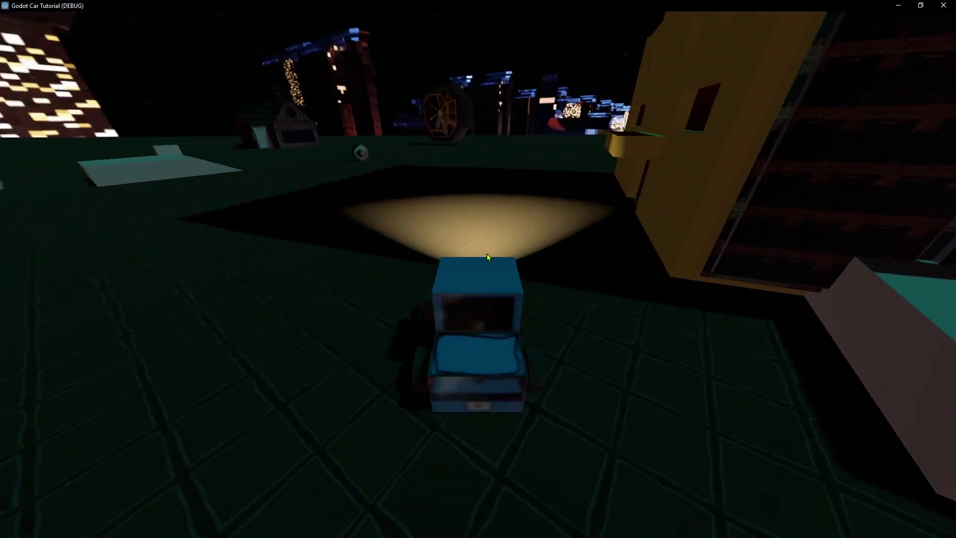
key(a)
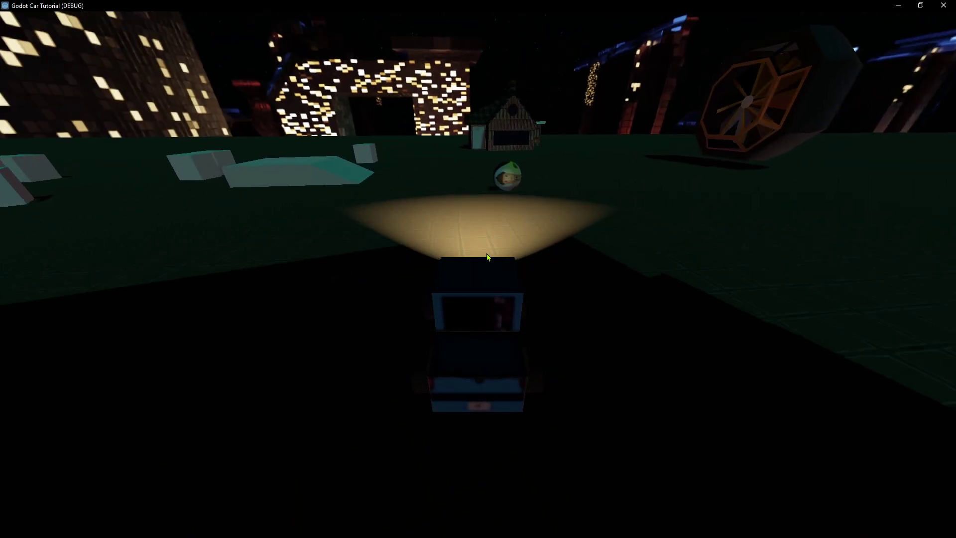
key(d)
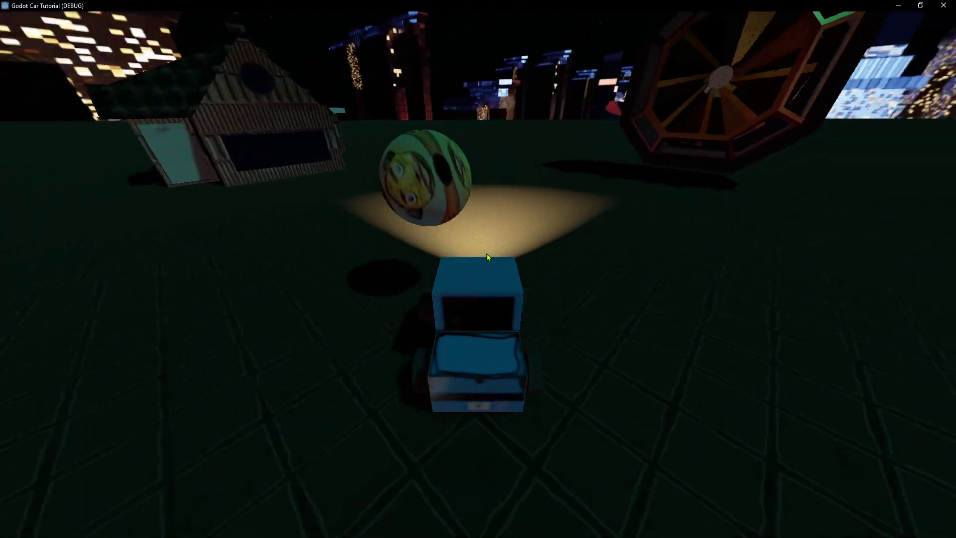
Steer the car back towards the boxes, line it up with the ramp and drive up it
key(d)
key(a)
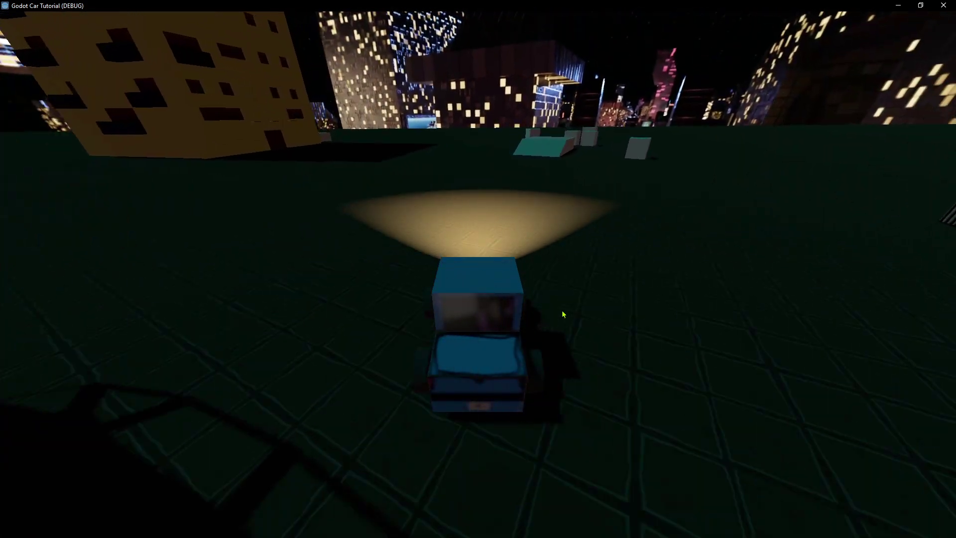
key(d)
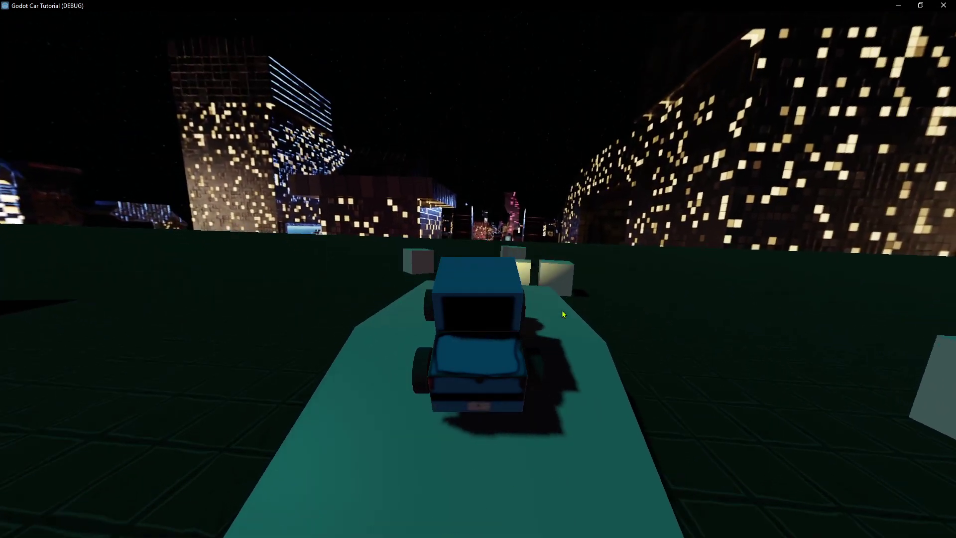
Drive the car off the ramp and swing it left in a wide turn past the yellow building
key(a)
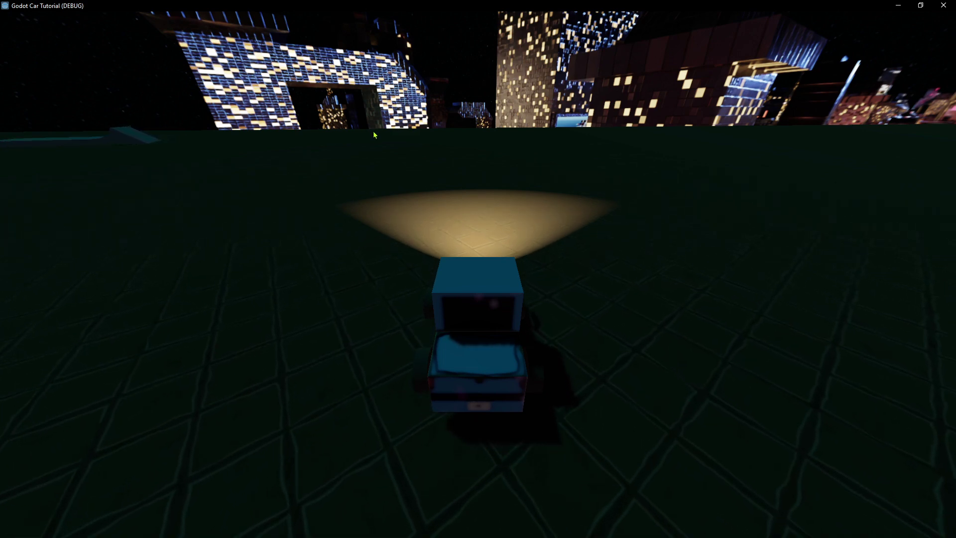
key(w)
key(a)
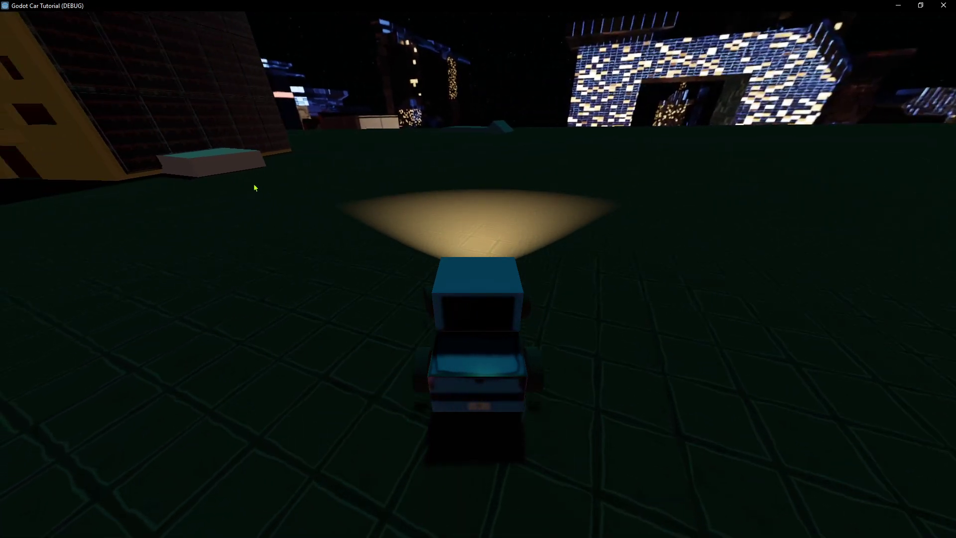
key(Left)
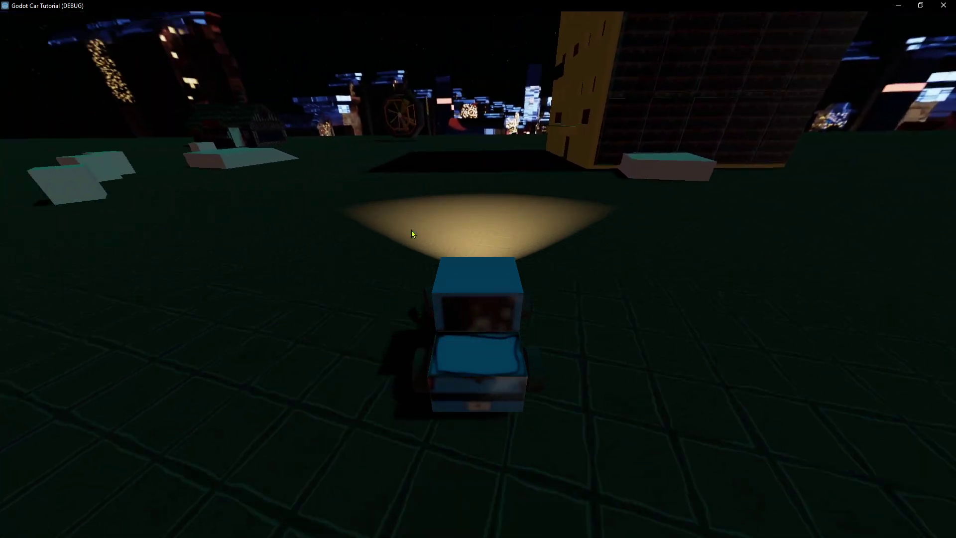
key(Left)
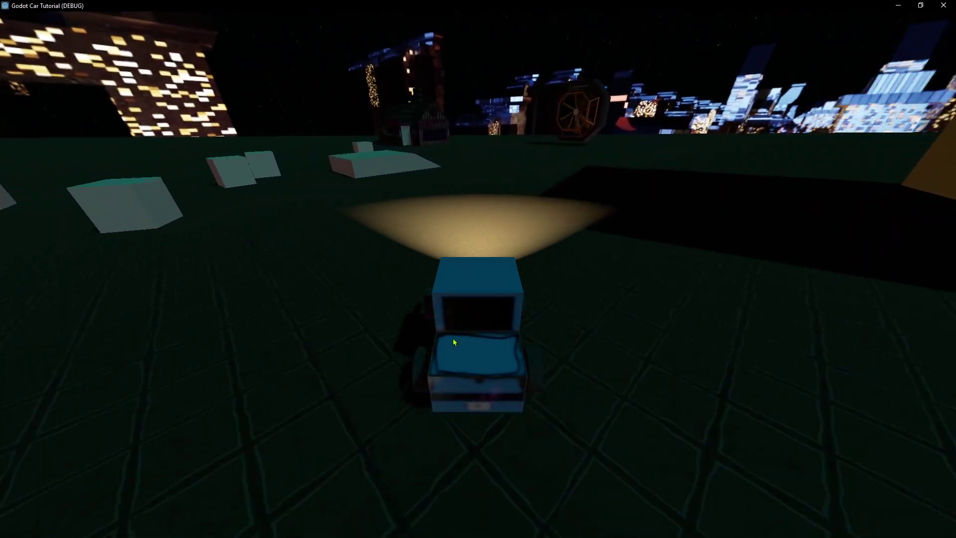
Drive the car past the scattered boxes and the ramp and steer it up to the wooden house
key(Up)
key(Right)
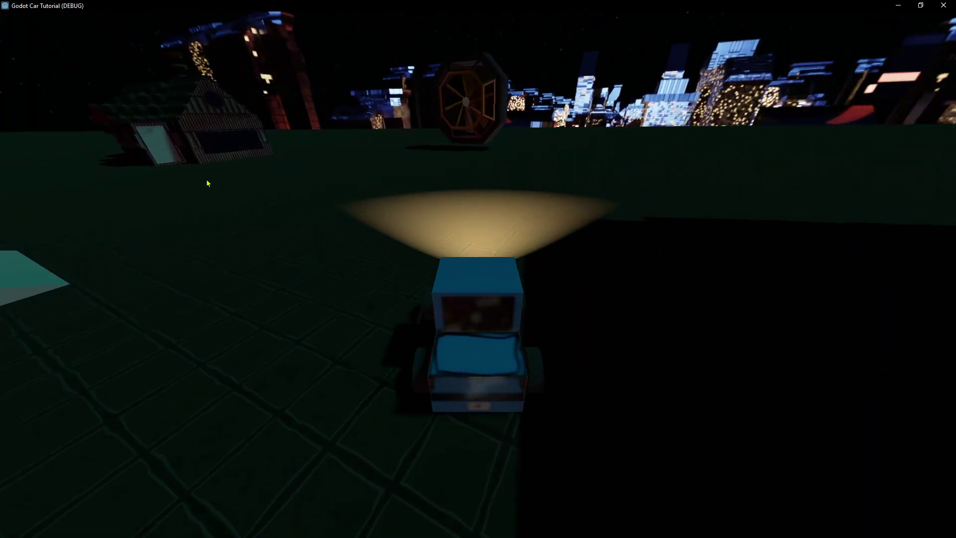
key(Left)
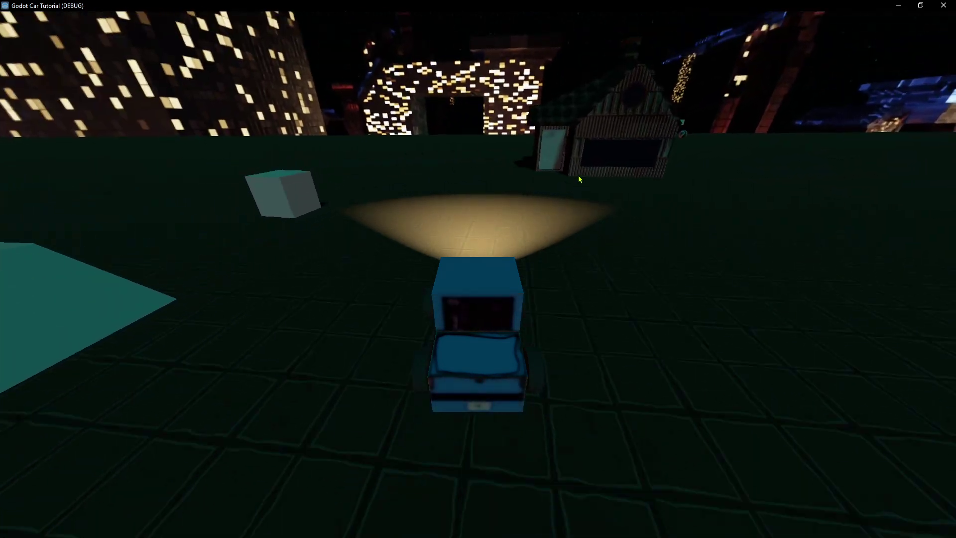
key(Right)
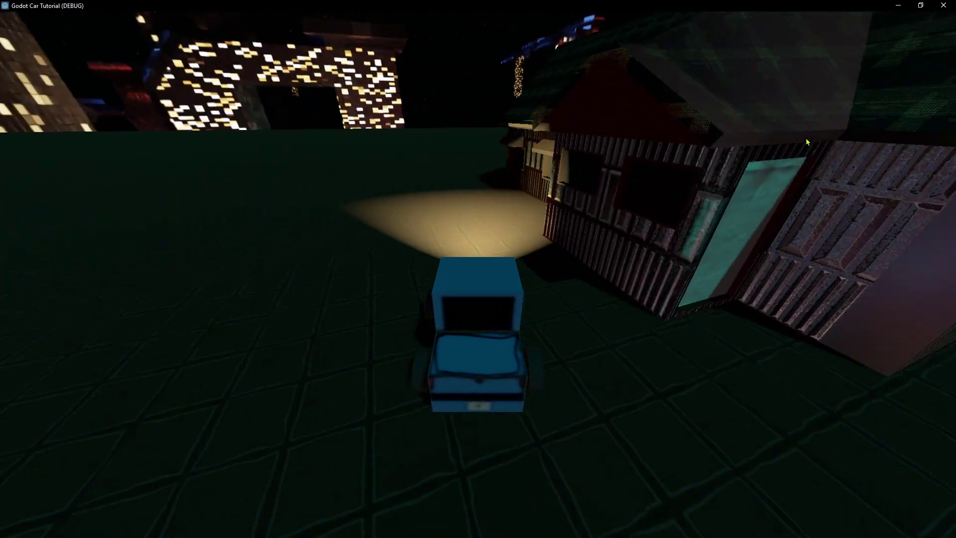
Drive the car along the wooden house, circle right around it, and close the running game
key(Up)
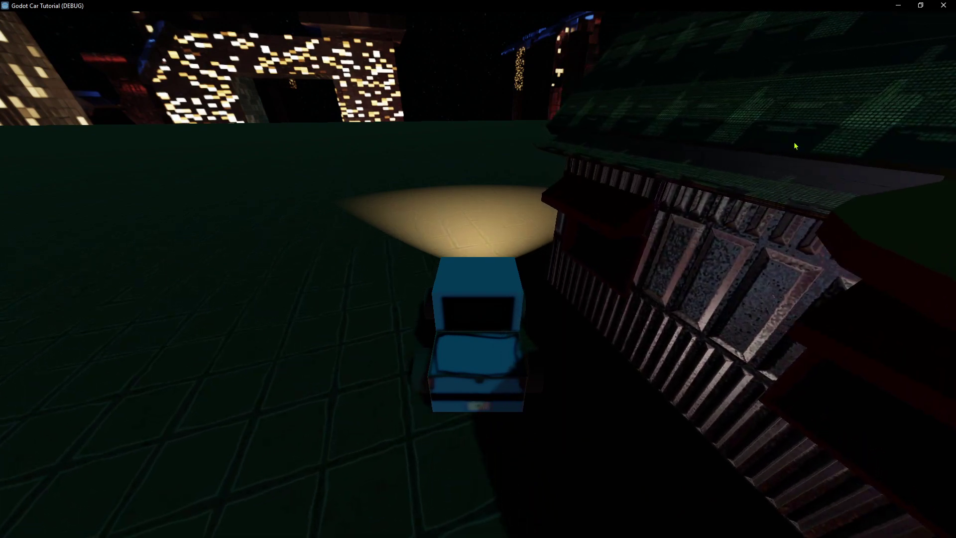
key(Up)
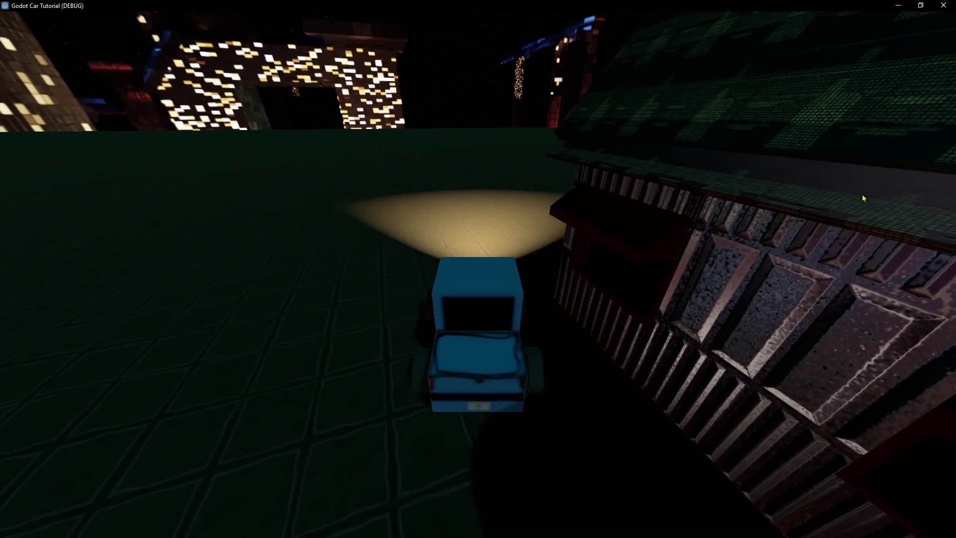
key(Right)
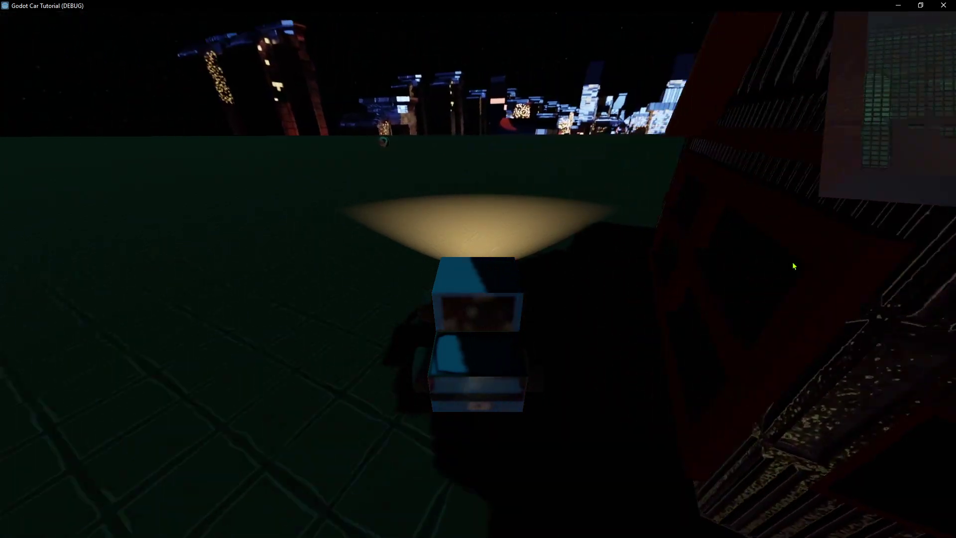
key(Up)
key(Right)
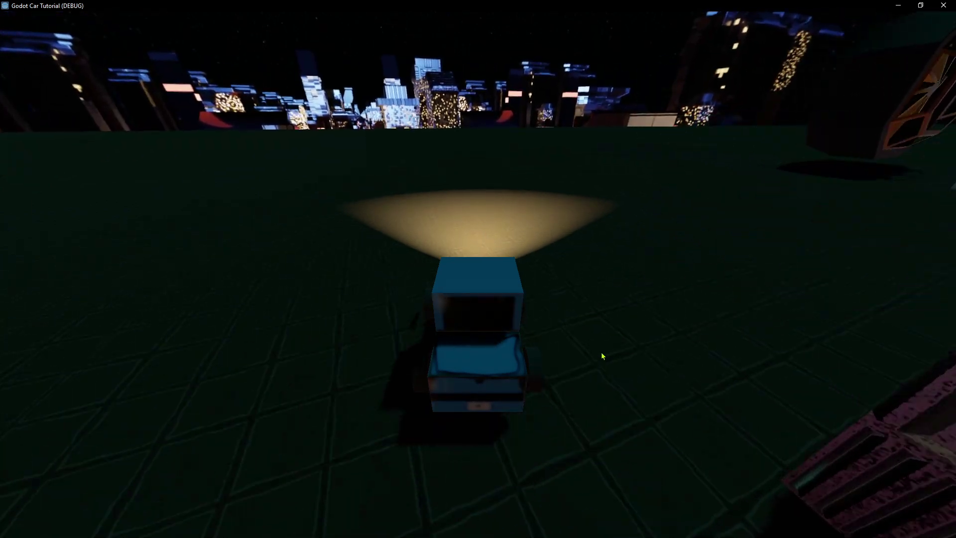
key(Right)
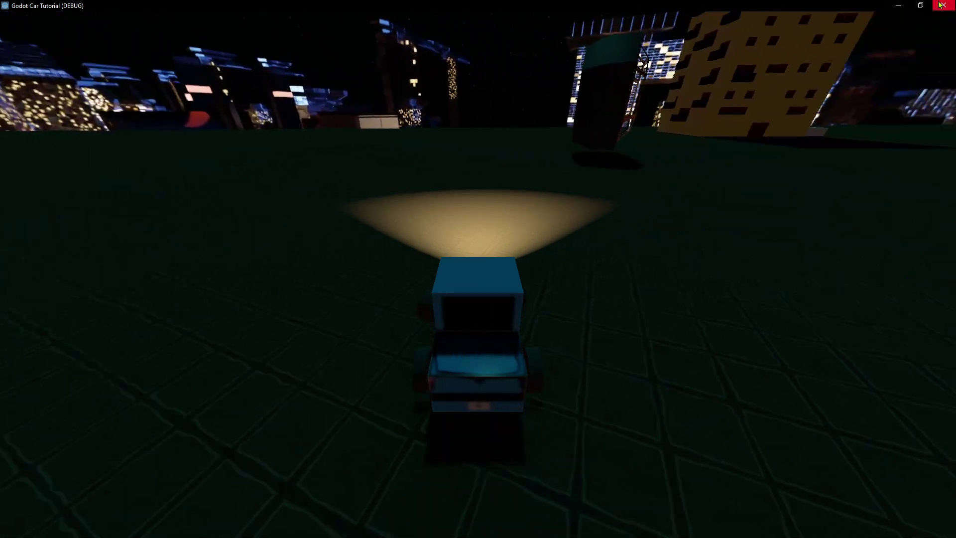
click(940, 5)
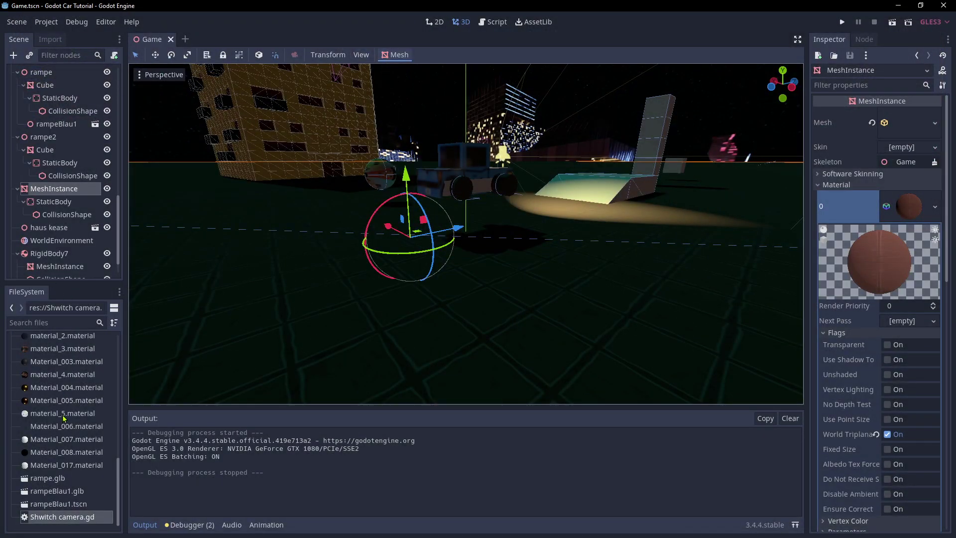
Select the WorldEnvironment node in the scene tree and look through its environment properties
scroll(43, 181, down, 1)
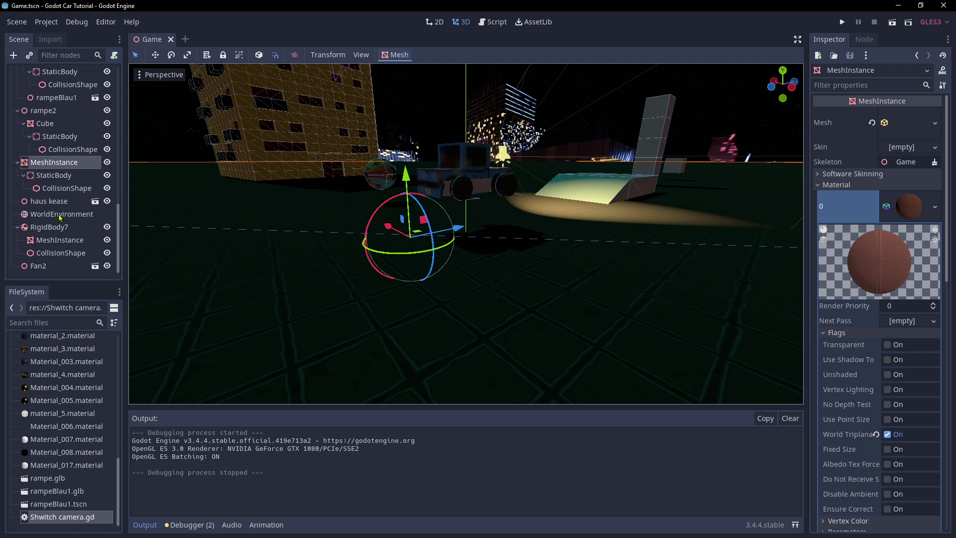
scroll(54, 199, up, 12)
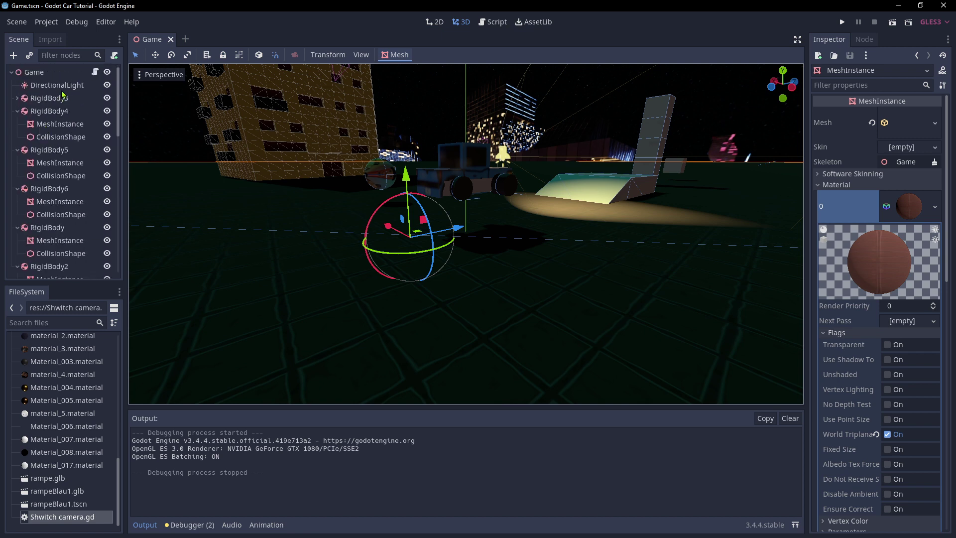
scroll(61, 242, down, 10)
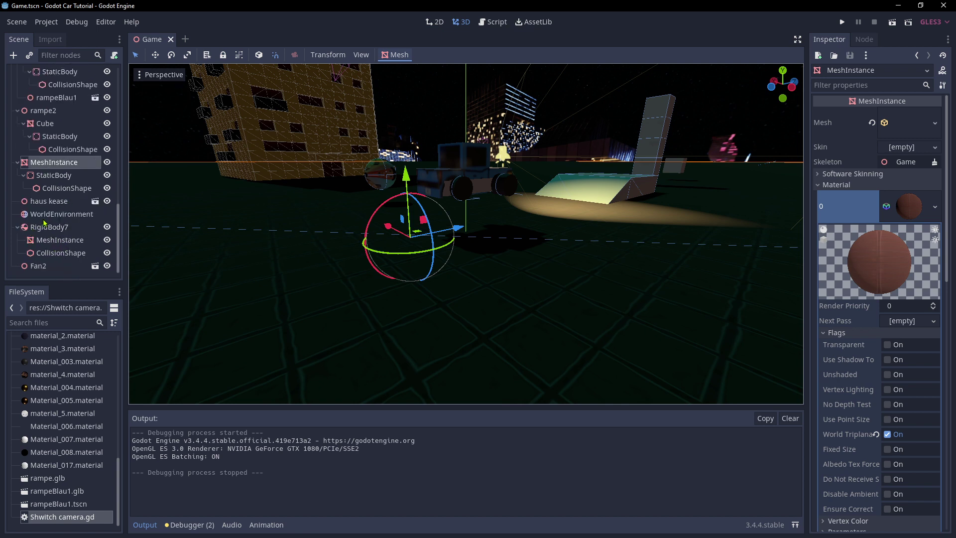
click(44, 217)
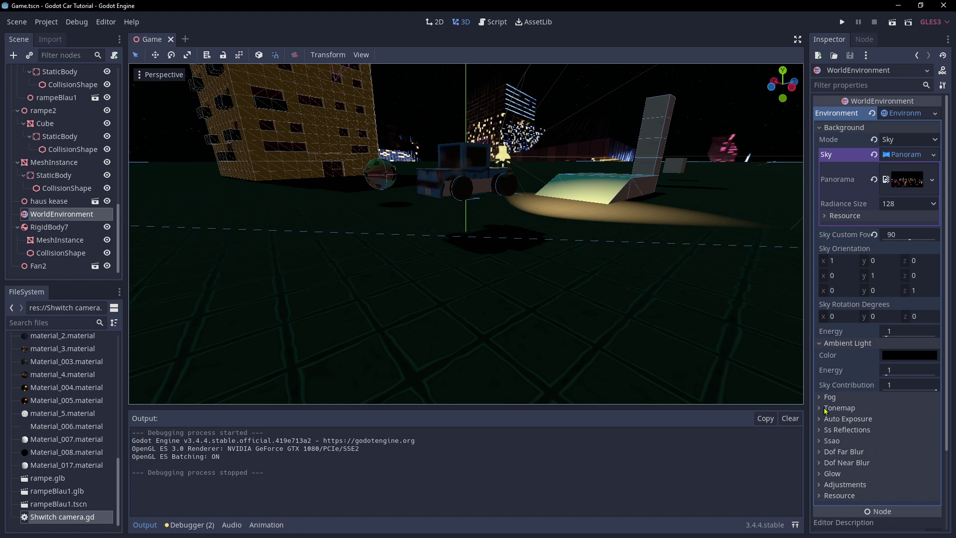
scroll(826, 413, down, 3)
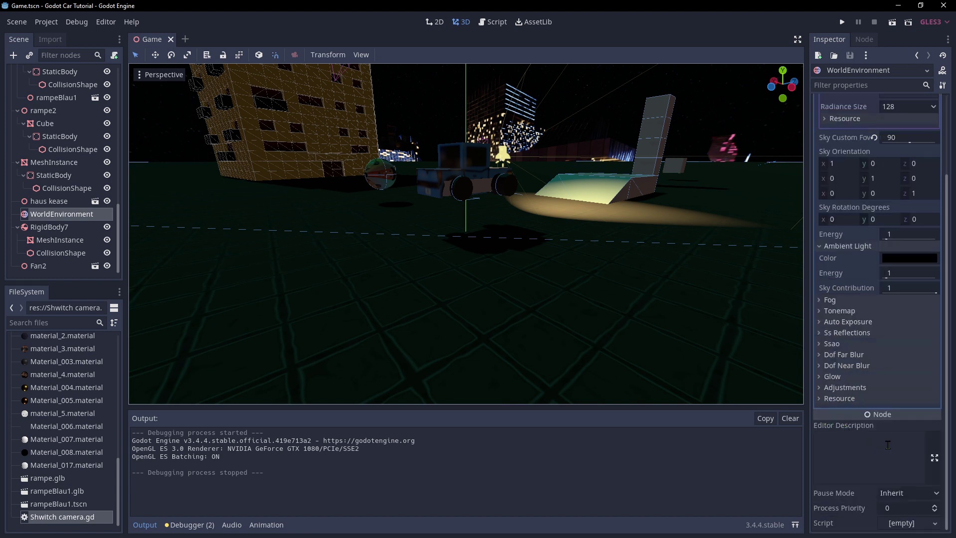
scroll(885, 293, up, 3)
scroll(870, 343, down, 3)
Enable fog in the environment and raise its Depth Begin to about 1708
click(828, 300)
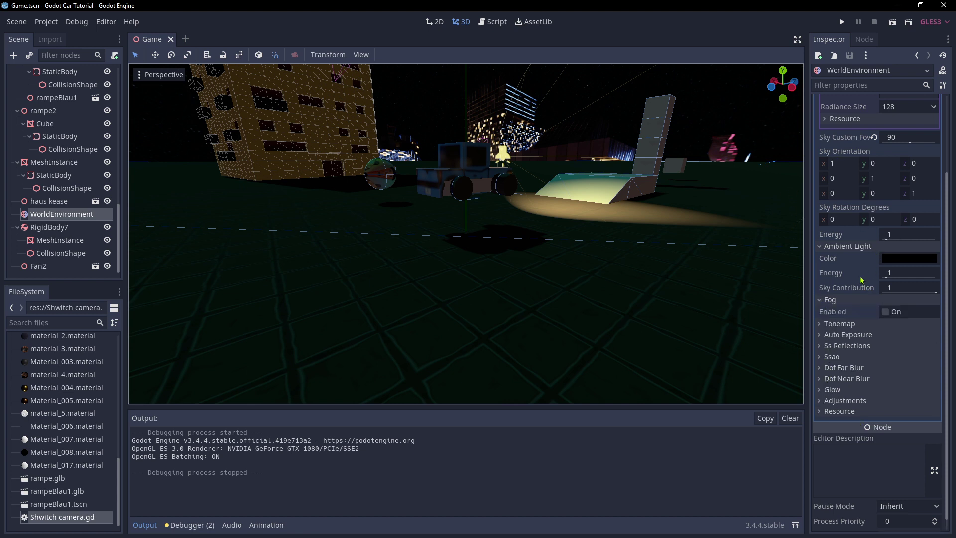
click(885, 312)
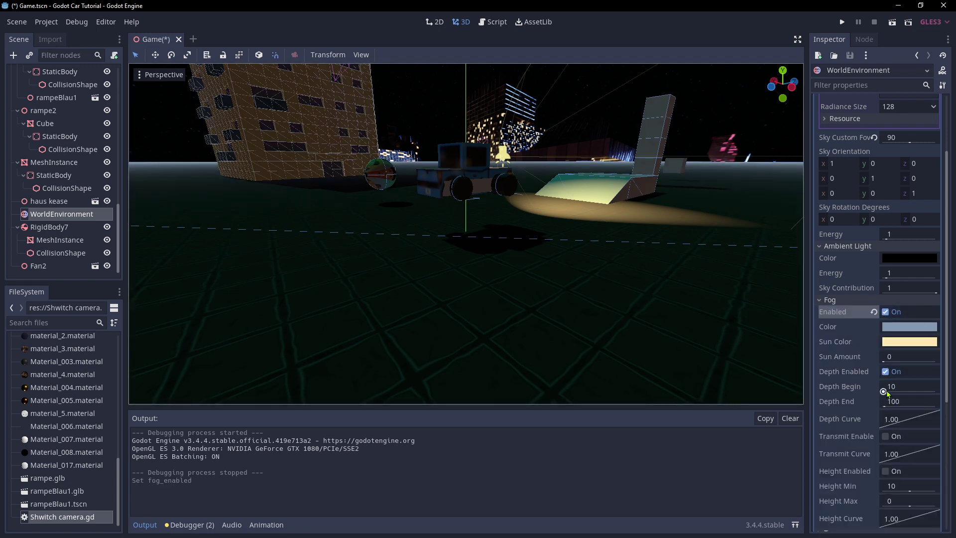
drag(886, 391, 889, 391)
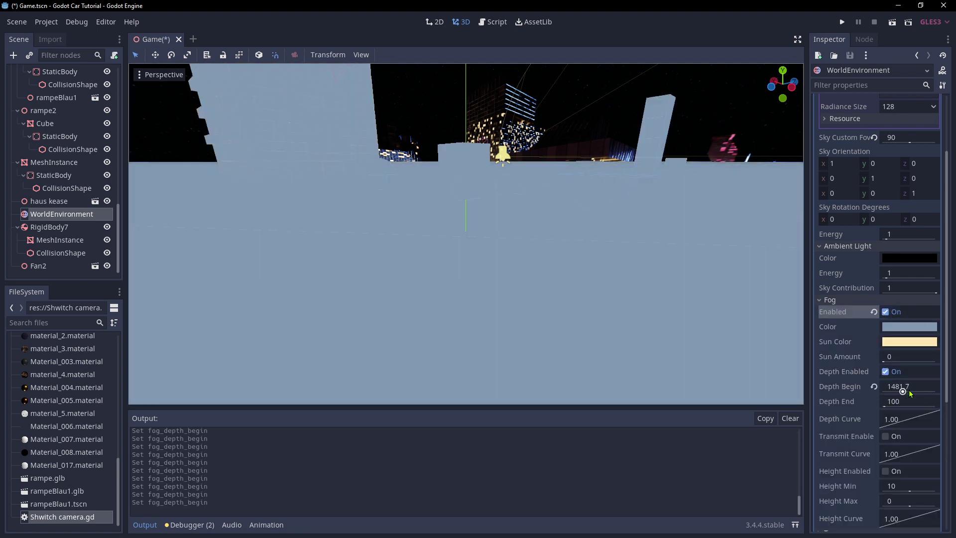
Set the fog color to the dark grey 585f66 and turn the fog off
click(917, 331)
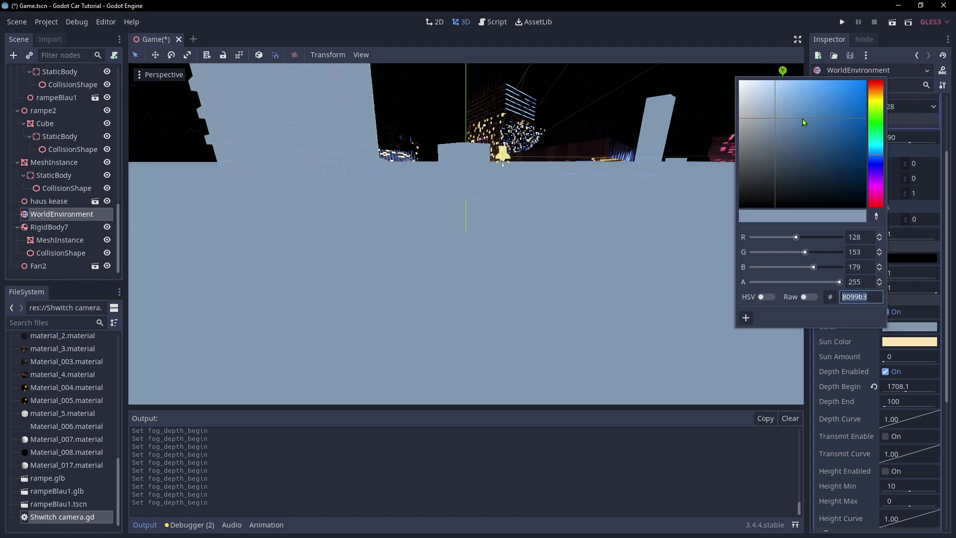
drag(803, 122, 756, 156)
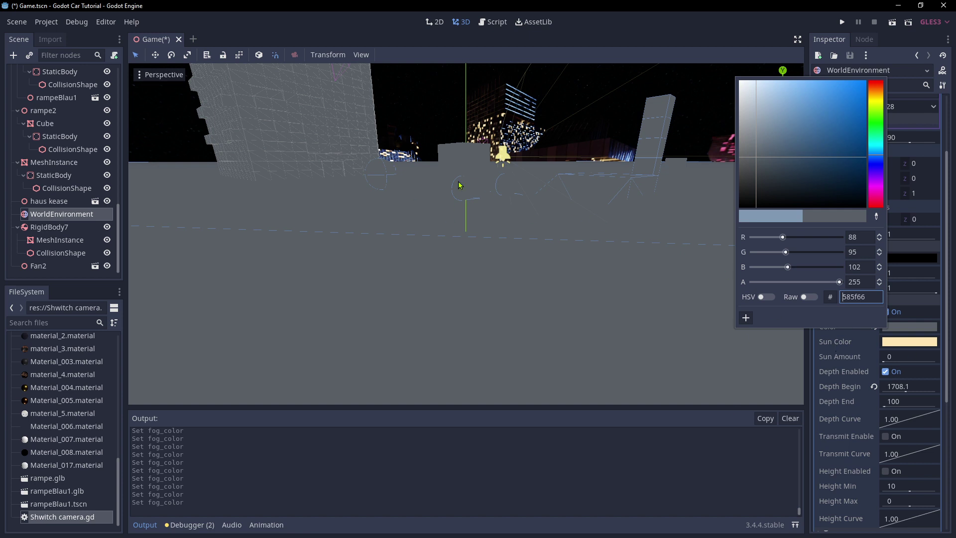
click(881, 379)
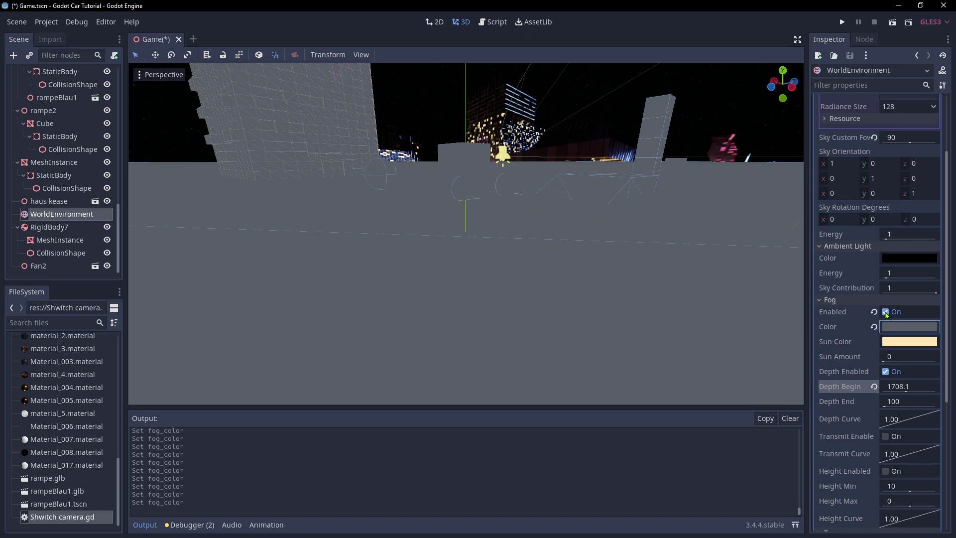
click(885, 312)
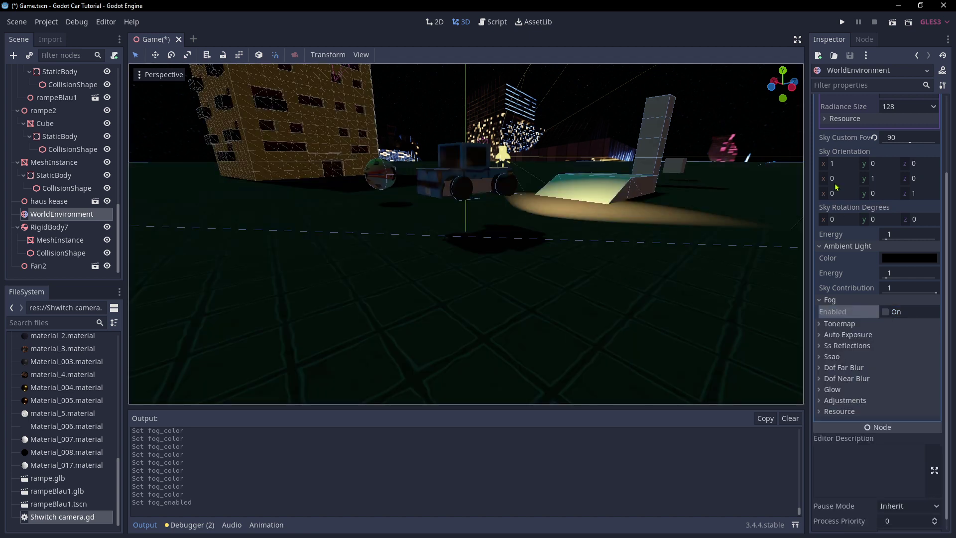
Enable glow in the environment and view its effect on the scene from behind the car
scroll(897, 270, up, 3)
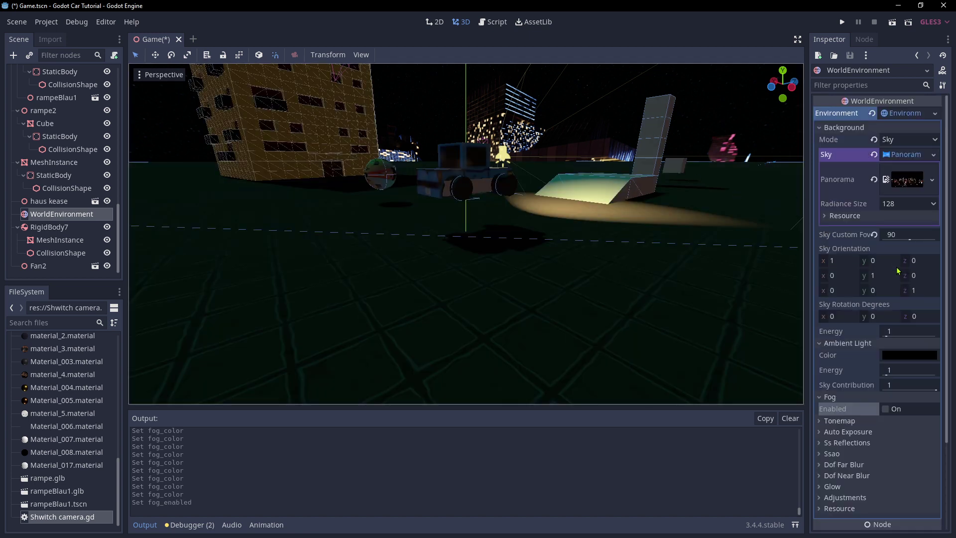
scroll(841, 378, down, 3)
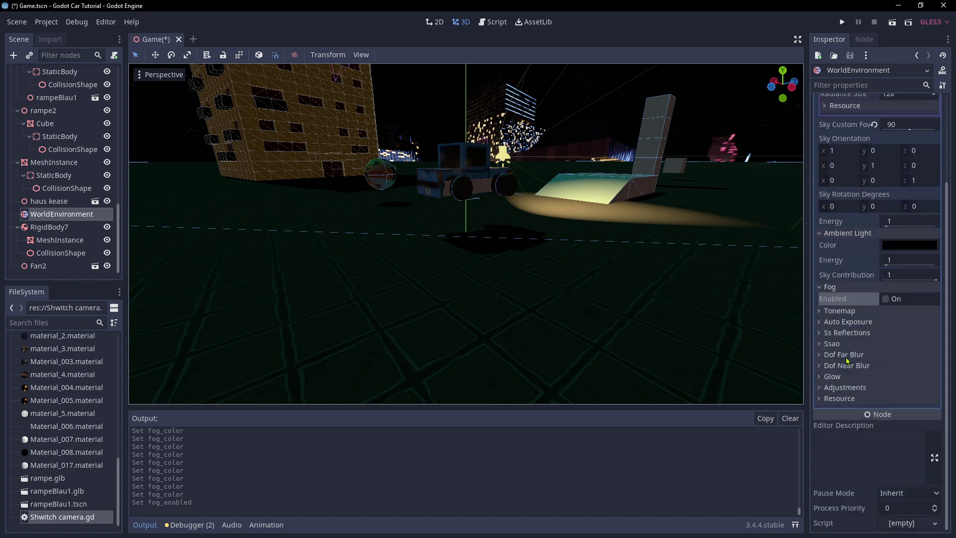
click(821, 377)
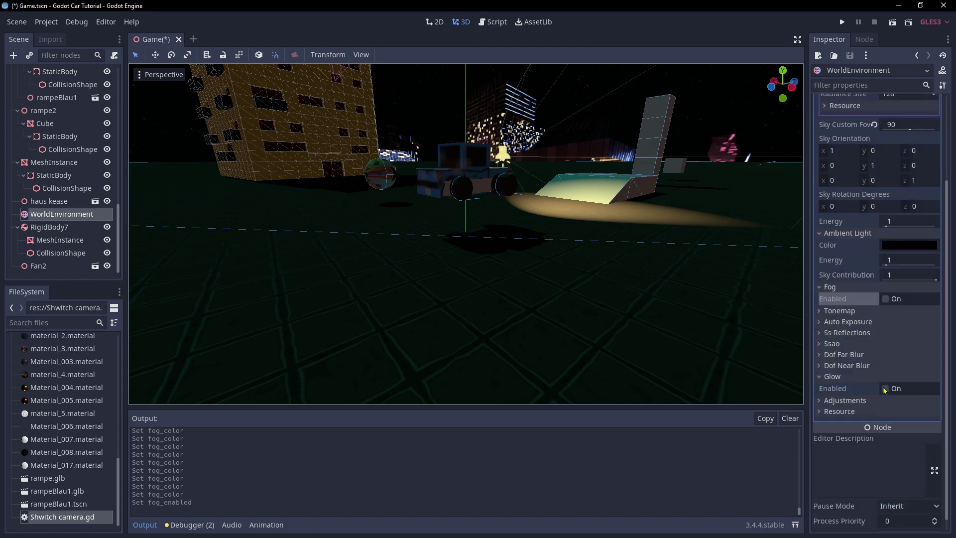
click(885, 388)
scroll(542, 243, up, 3)
middle_drag(543, 243, 674, 239)
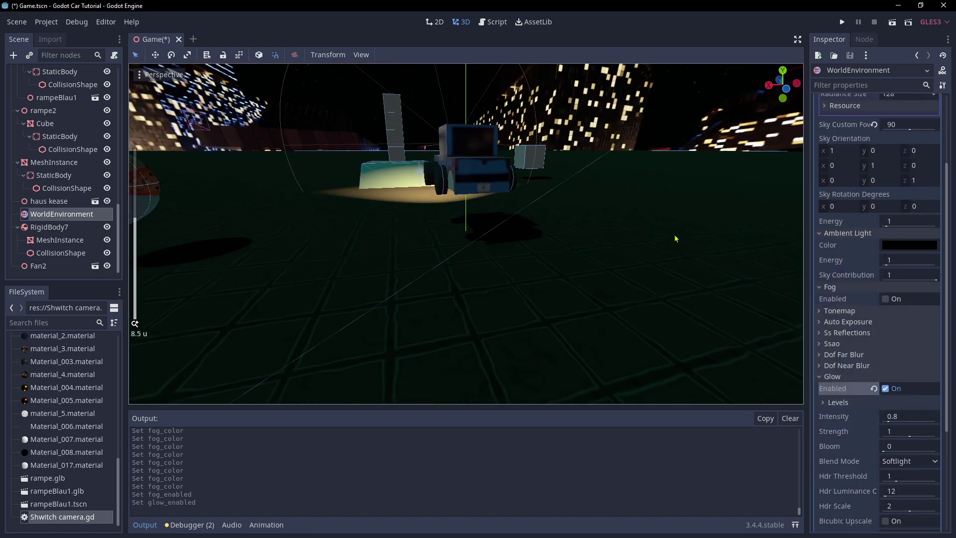
Set glow intensity to 4.35, bloom to 0.2, HDR threshold to 1.34 and HDR luminance cap to 50.64, and switch glow off
scroll(674, 239, down, 8)
scroll(839, 401, down, 4)
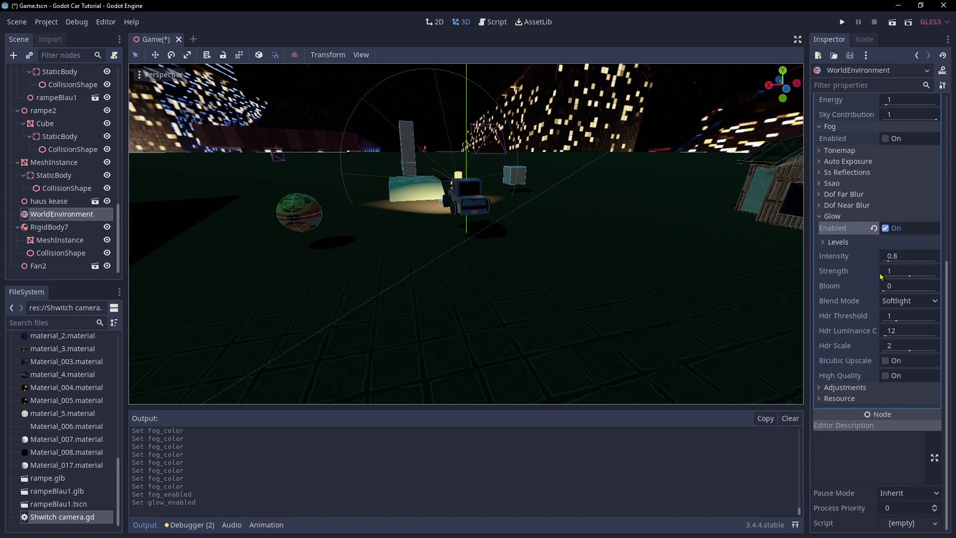
drag(889, 293, 905, 277)
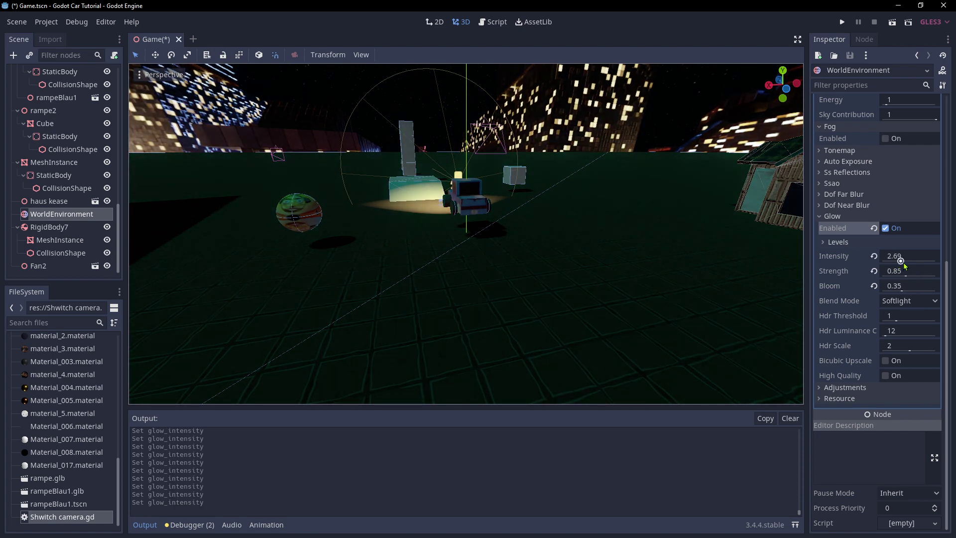
drag(906, 277, 898, 293)
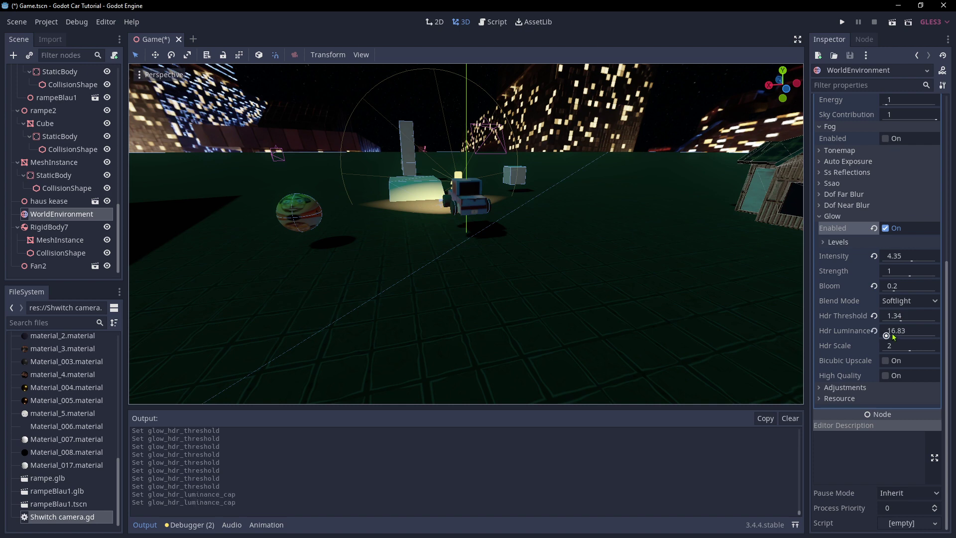
scroll(894, 337, up, 3)
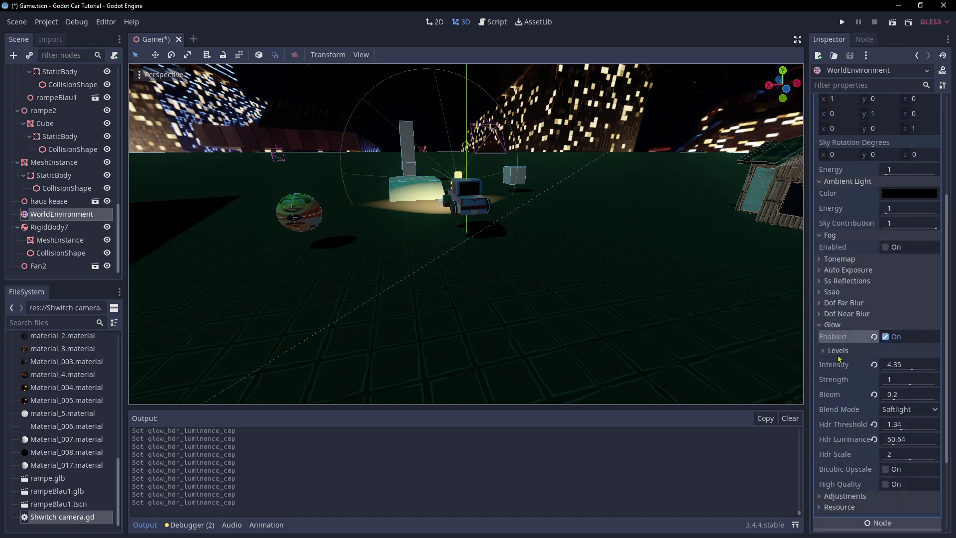
click(885, 337)
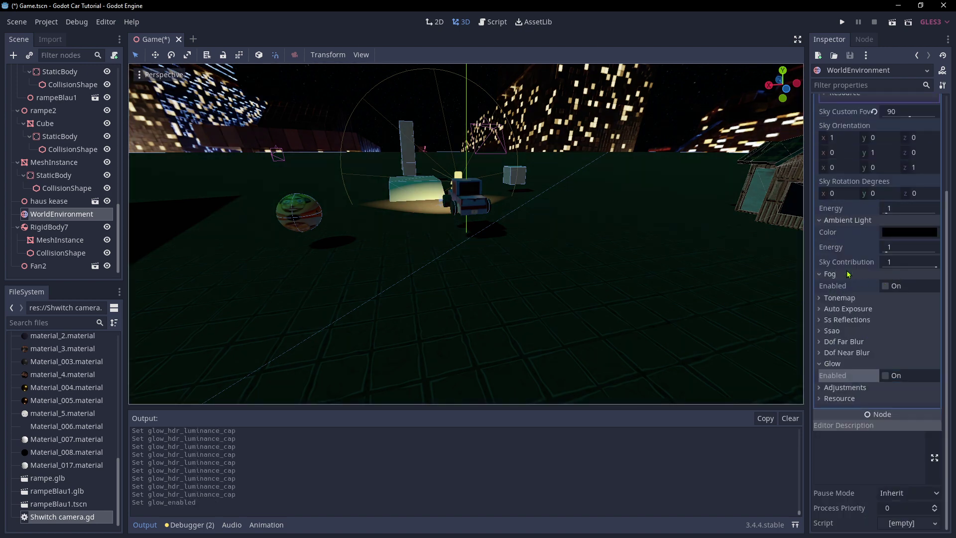
Enable the fog again, set its color to 493b45 and view the effect around the car
click(885, 286)
click(898, 308)
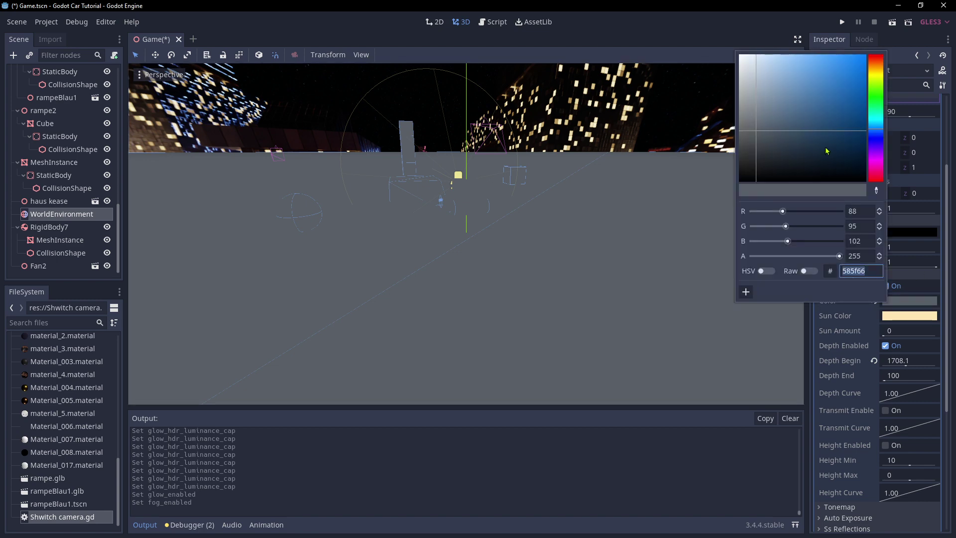
drag(826, 149, 788, 181)
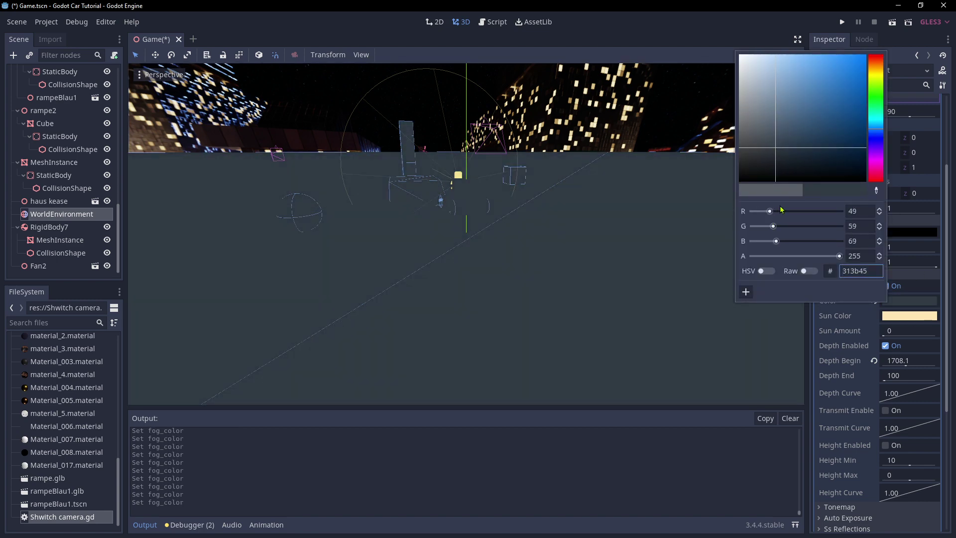
mouse_move(769, 211)
mouse_down()
mouse_move(787, 211)
mouse_move(776, 211)
mouse_up()
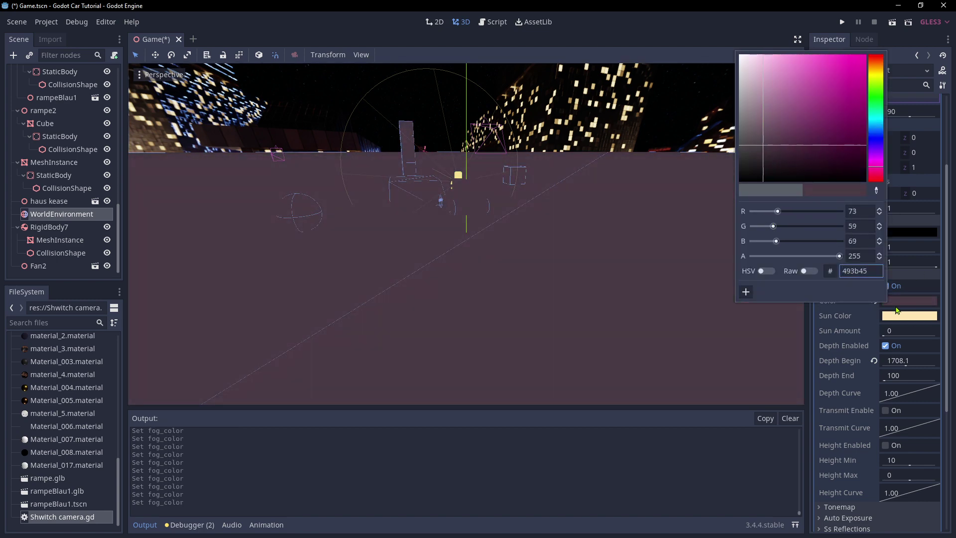
click(617, 145)
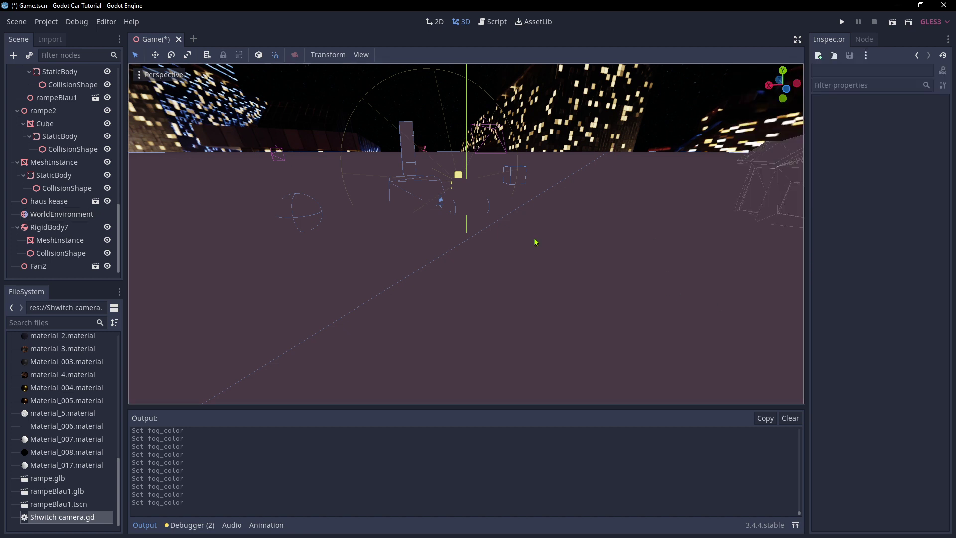
scroll(184, 179, down, 2)
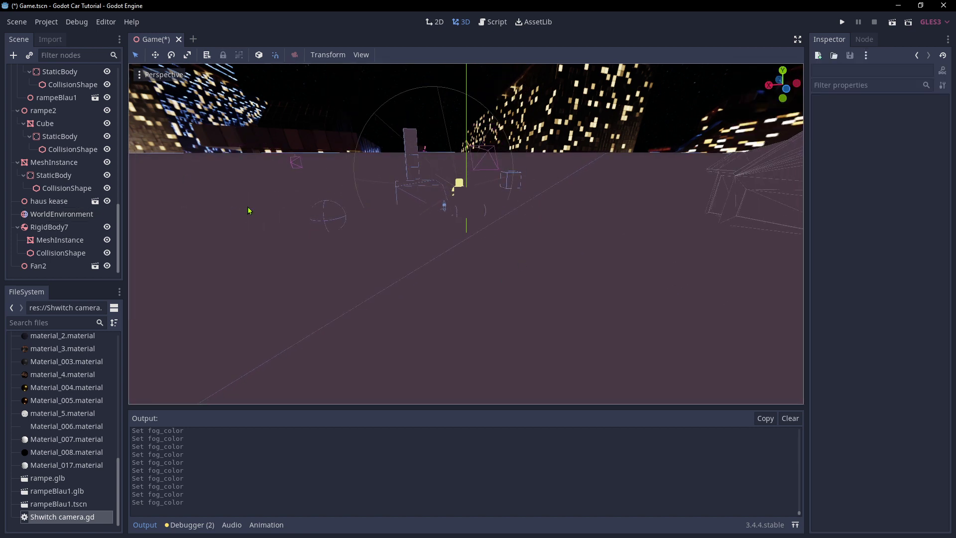
scroll(448, 249, up, 5)
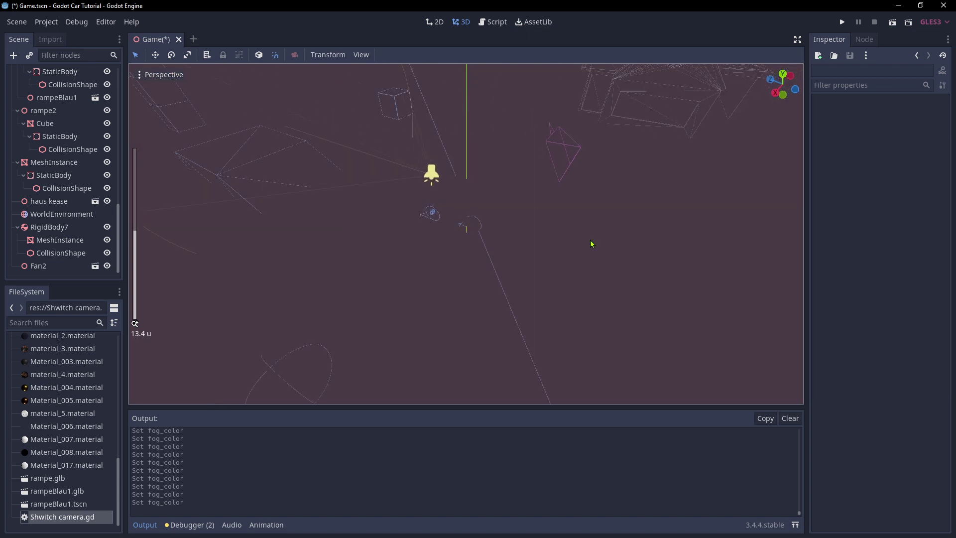
middle_drag(398, 221, 458, 195)
scroll(458, 194, up, 4)
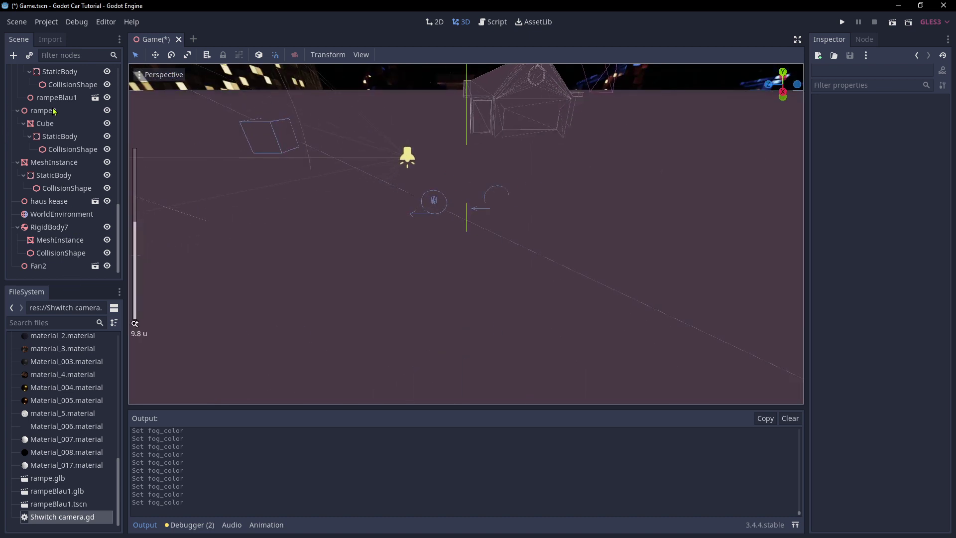
Darken the WorldEnvironment's fog color to a very dark purple and set depth curve to 2.21 and transmit curve to 0.933
click(53, 216)
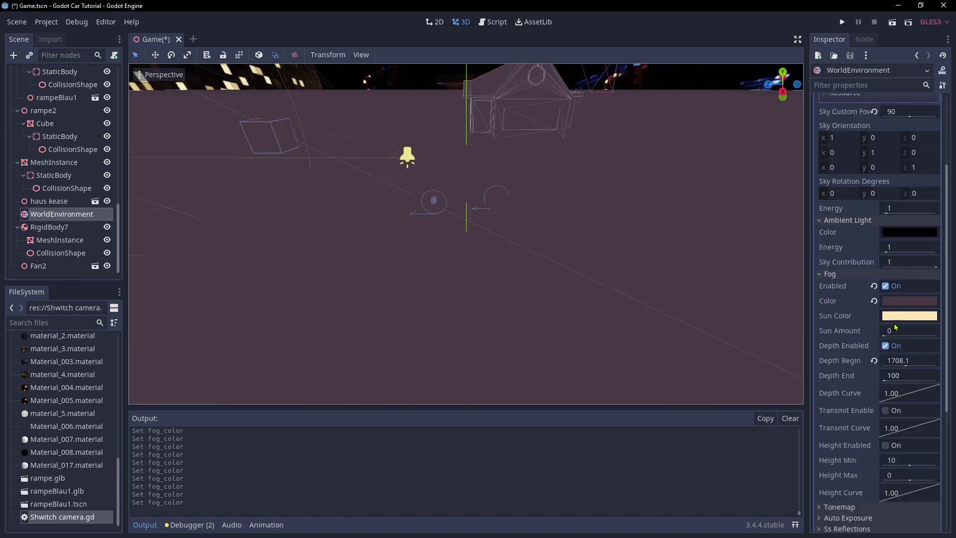
click(909, 300)
drag(844, 163, 770, 163)
click(865, 375)
drag(910, 392, 918, 382)
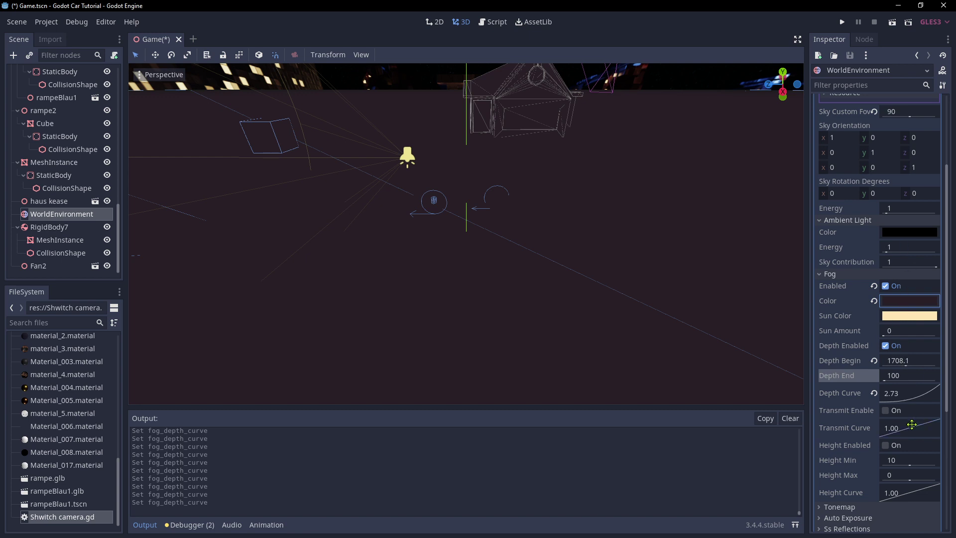
drag(916, 423, 910, 364)
Try the fog's sun amount and sun color, reset the fog color to its default and turn the fog off
mouse_move(883, 335)
mouse_down()
mouse_move(894, 334)
mouse_move(879, 334)
mouse_up()
click(891, 314)
click(842, 339)
click(874, 315)
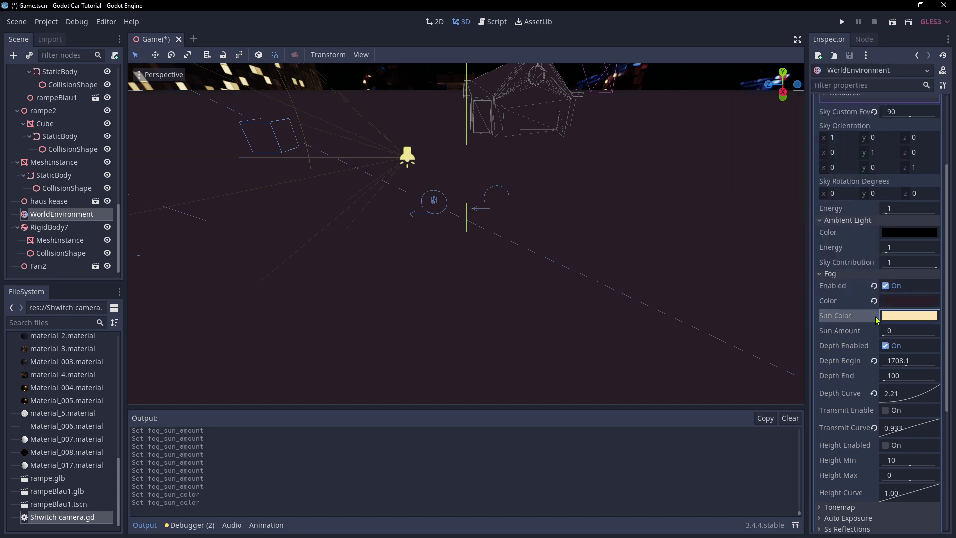
click(873, 301)
click(885, 285)
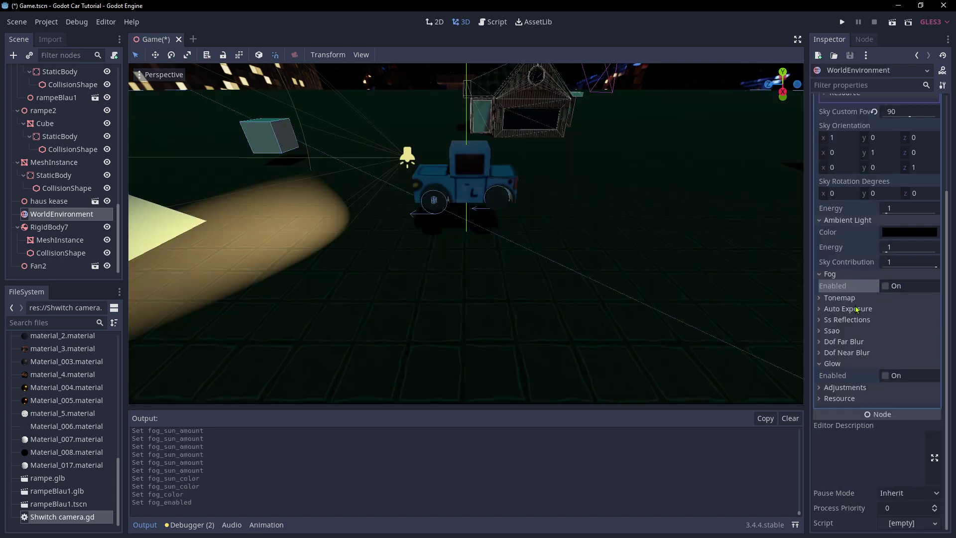
Look through the scene tree and select the car's SpotLight node to review its properties
scroll(893, 314, up, 3)
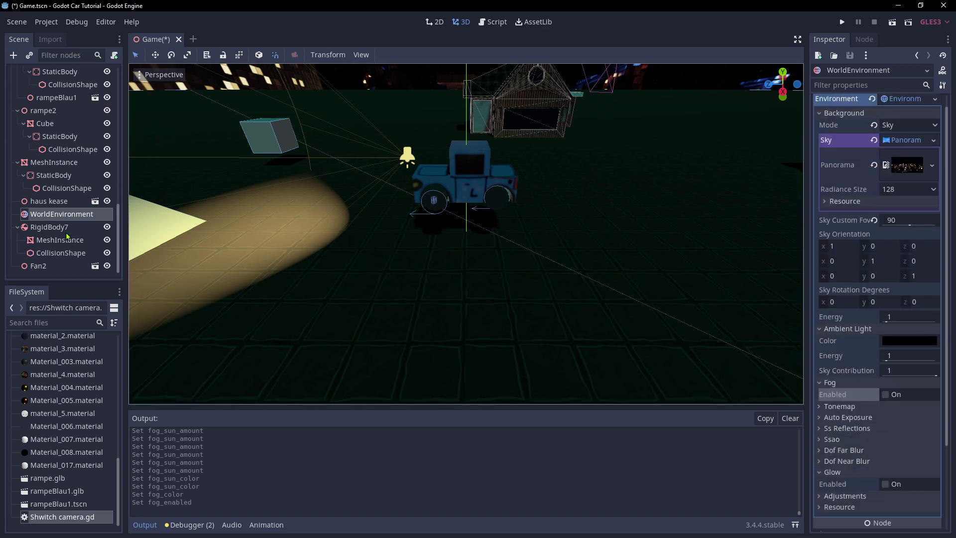
scroll(71, 179, down, 5)
scroll(72, 178, up, 8)
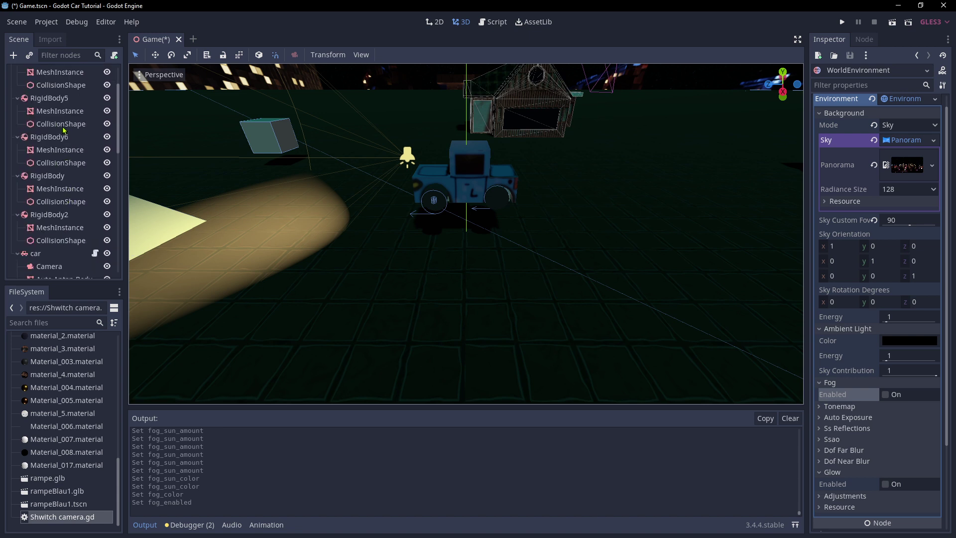
scroll(27, 99, down, 1)
scroll(30, 115, up, 1)
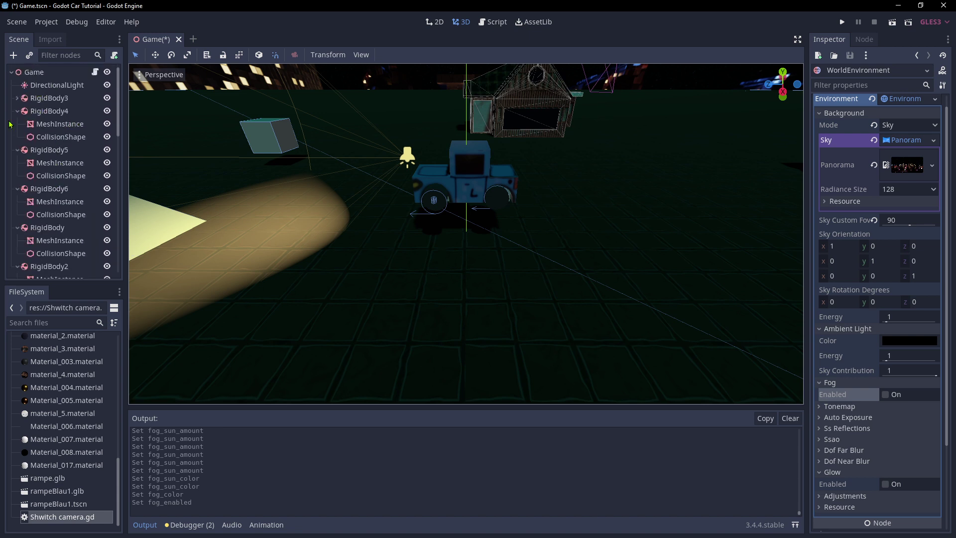
scroll(78, 199, down, 4)
scroll(52, 181, down, 5)
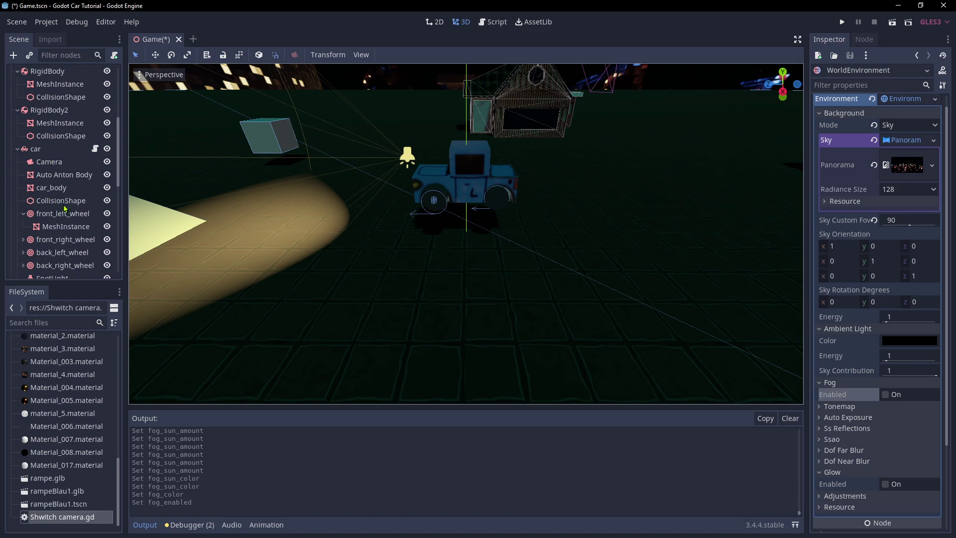
click(54, 200)
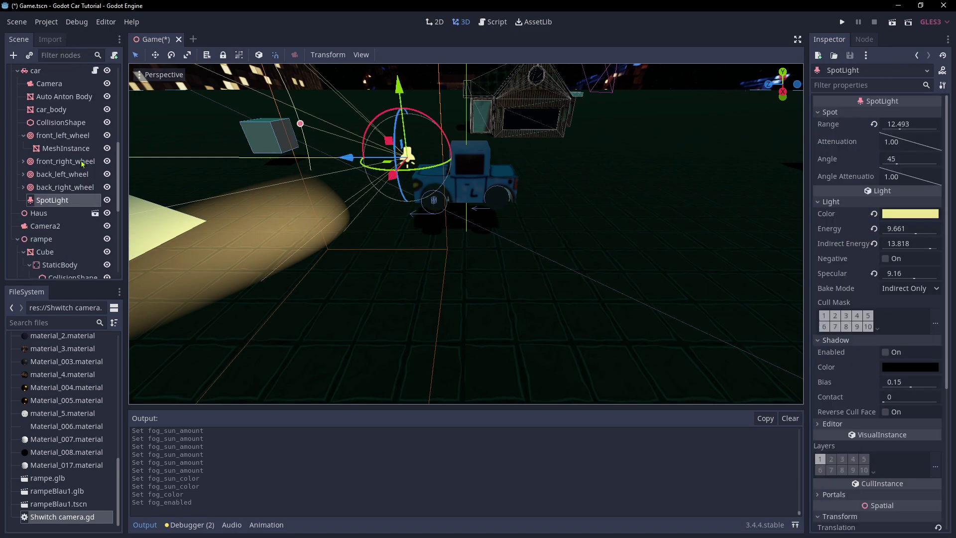
Examine the car and its spotlight beam from several angles and distances
scroll(407, 232, down, 3)
middle_drag(407, 232, 614, 204)
scroll(614, 205, up, 4)
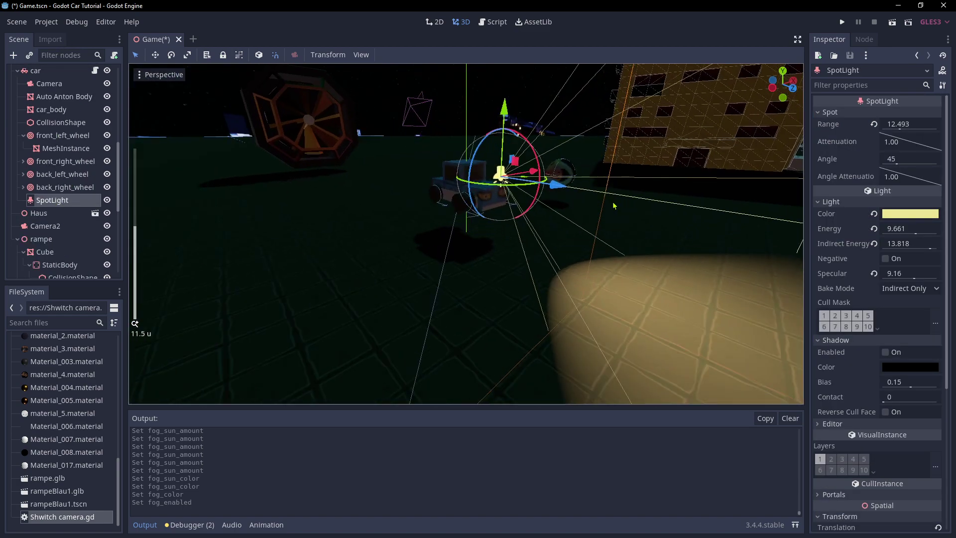
mouse_move(423, 211)
middle_down()
mouse_move(496, 194)
mouse_move(435, 207)
middle_up()
scroll(435, 207, up, 14)
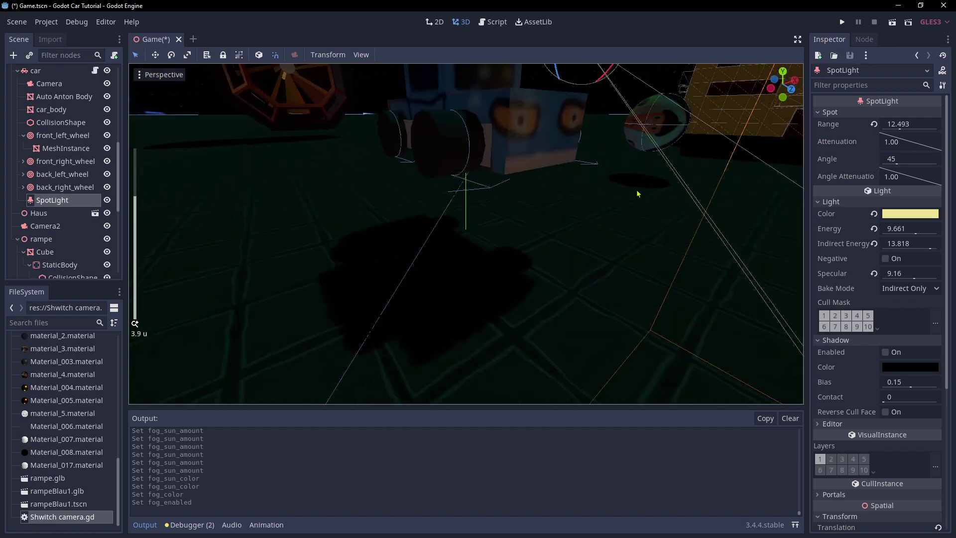
scroll(595, 183, down, 6)
middle_drag(635, 192, 734, 53)
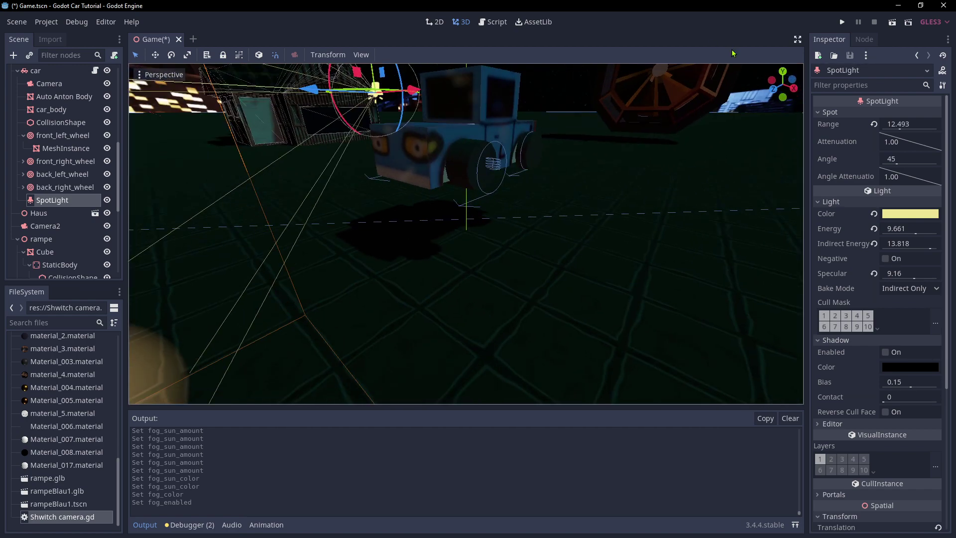
middle_drag(290, 73, 548, 187)
scroll(462, 169, down, 2)
middle_drag(461, 168, 485, 174)
scroll(470, 156, up, 6)
scroll(499, 154, down, 6)
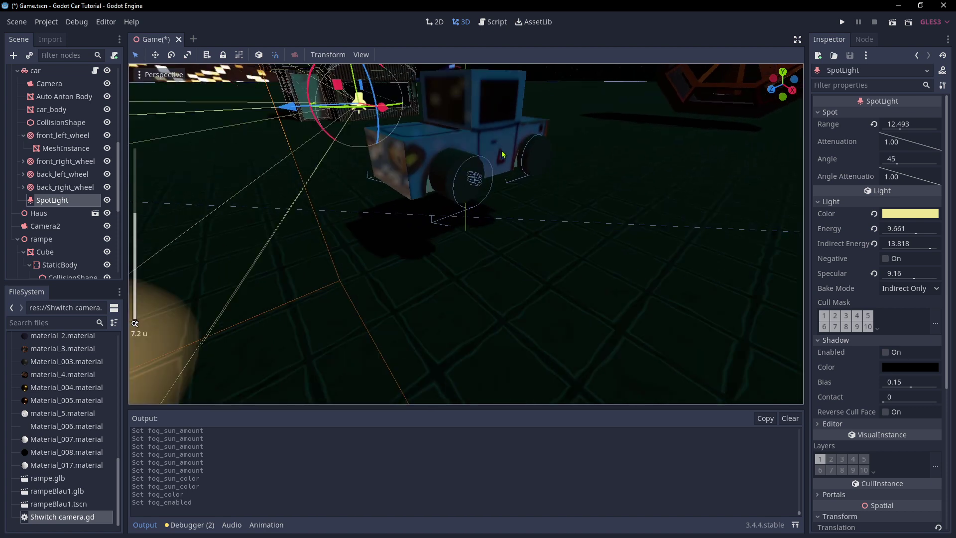
scroll(507, 155, up, 5)
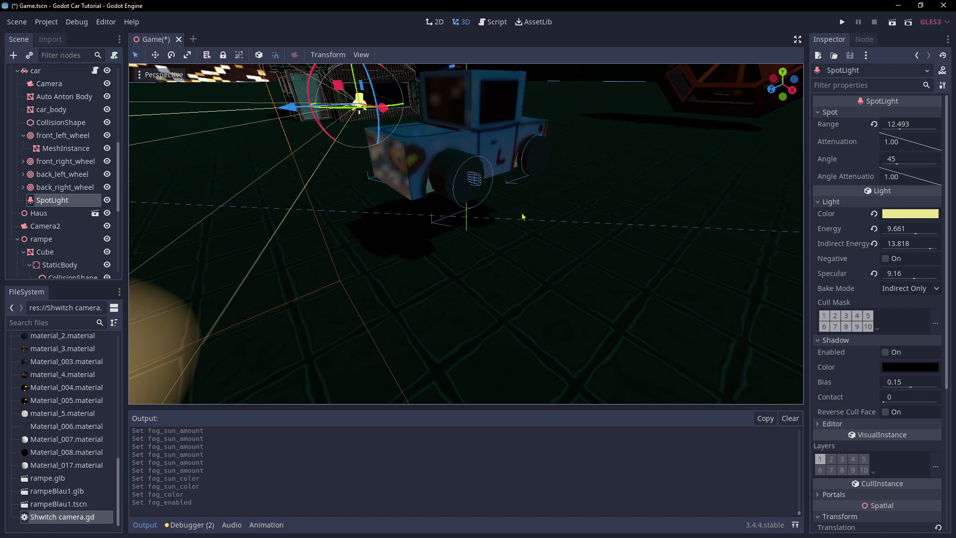
Find the Auto Anton Body mesh under the car node and hide it
scroll(96, 133, up, 6)
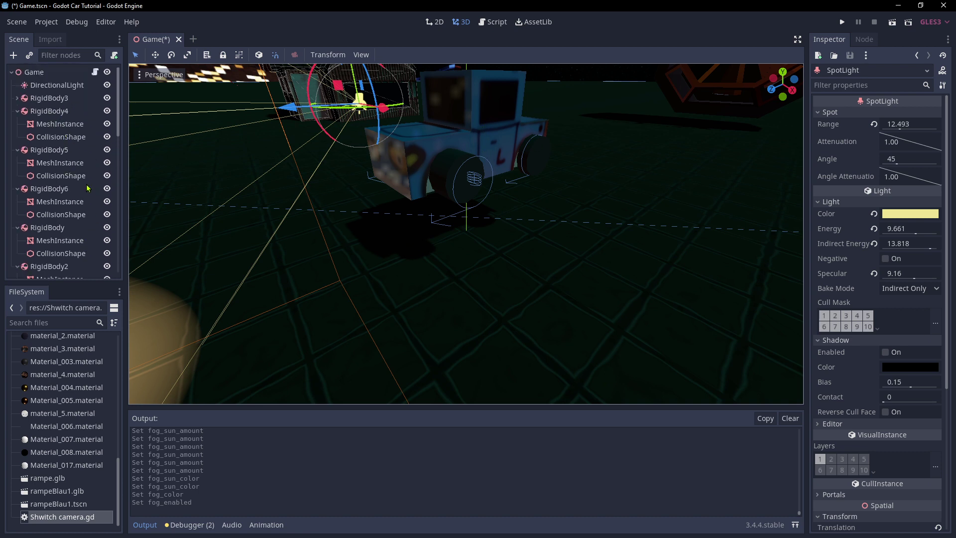
scroll(32, 103, down, 8)
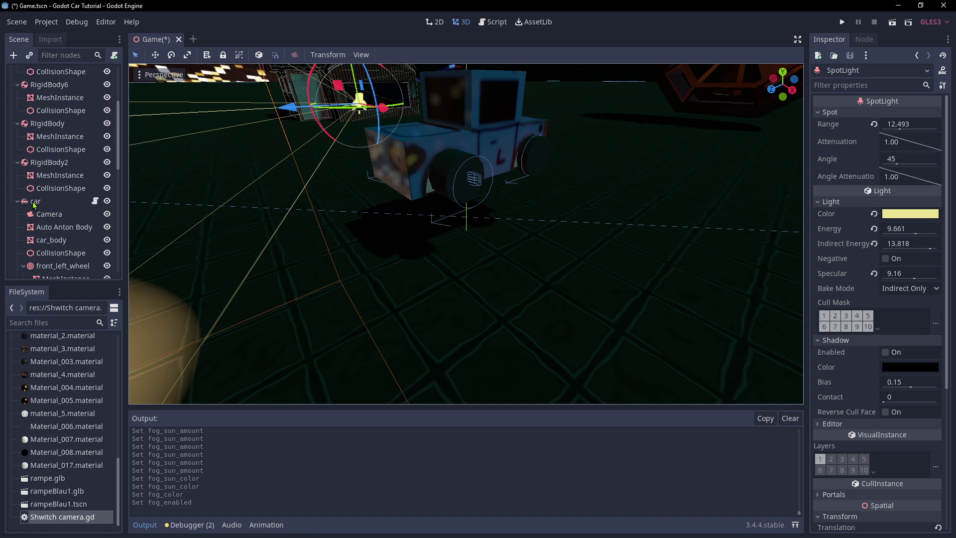
click(36, 202)
click(49, 218)
click(58, 228)
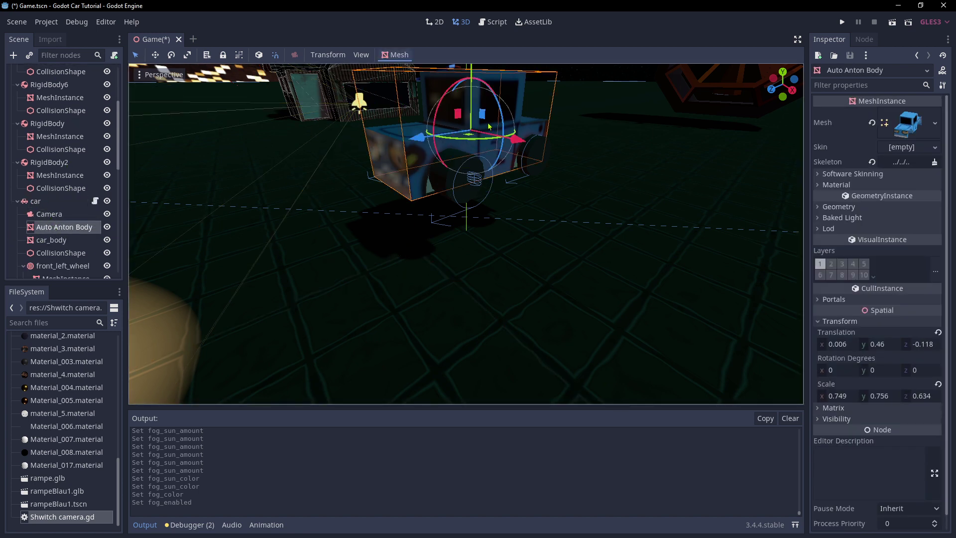
click(107, 227)
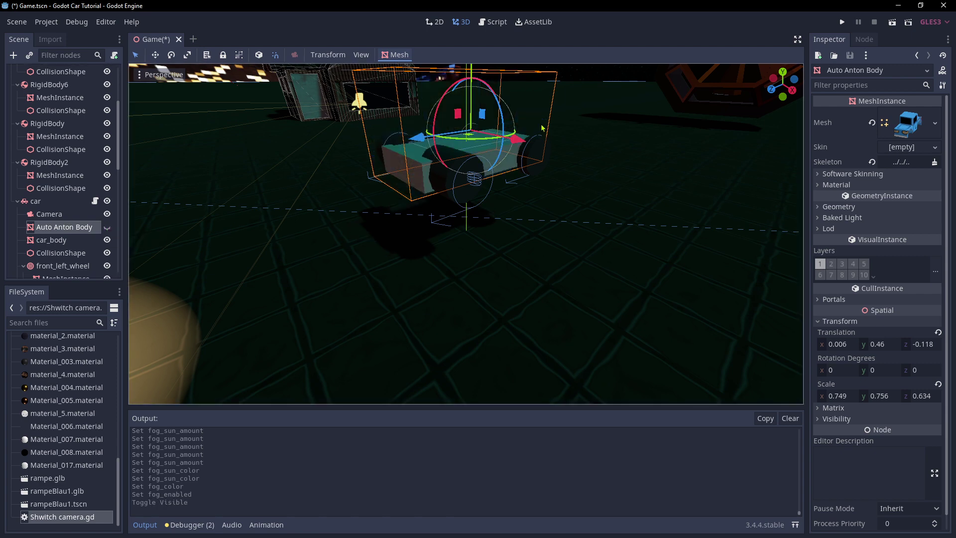
Inspect the simple car_body mesh and the wheels from the front, the side and close up
middle_drag(542, 128, 574, 187)
scroll(497, 173, up, 7)
scroll(497, 172, down, 7)
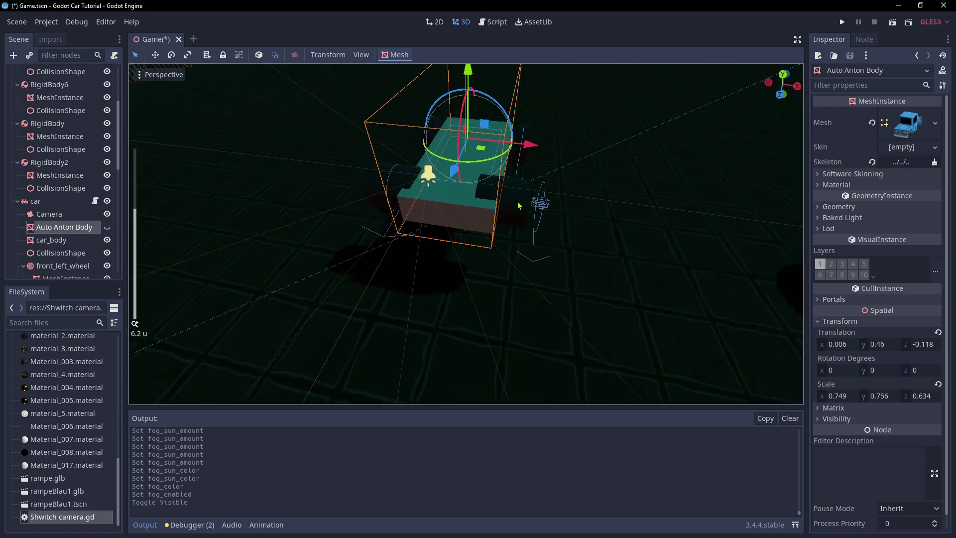
scroll(512, 197, up, 2)
middle_drag(576, 220, 375, 146)
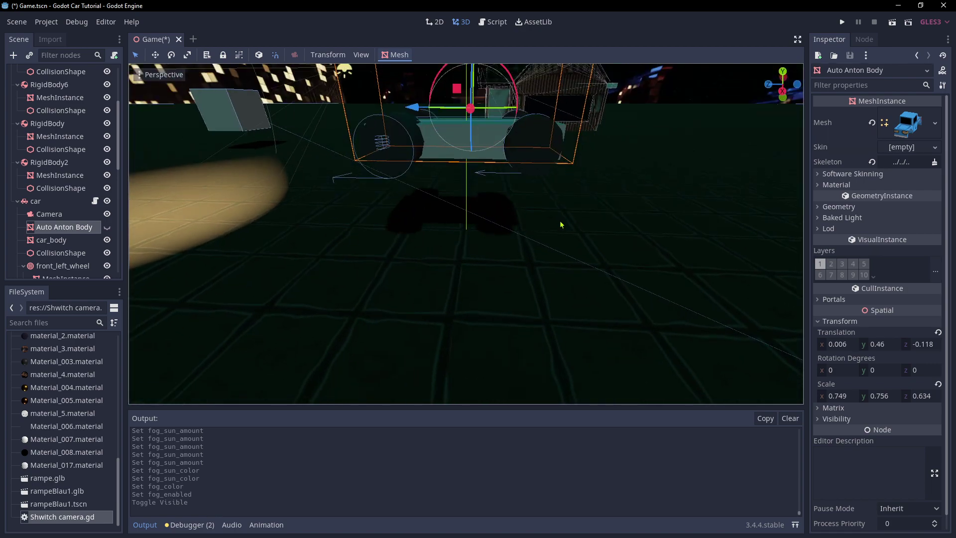
middle_drag(580, 157, 540, 223)
scroll(540, 223, up, 4)
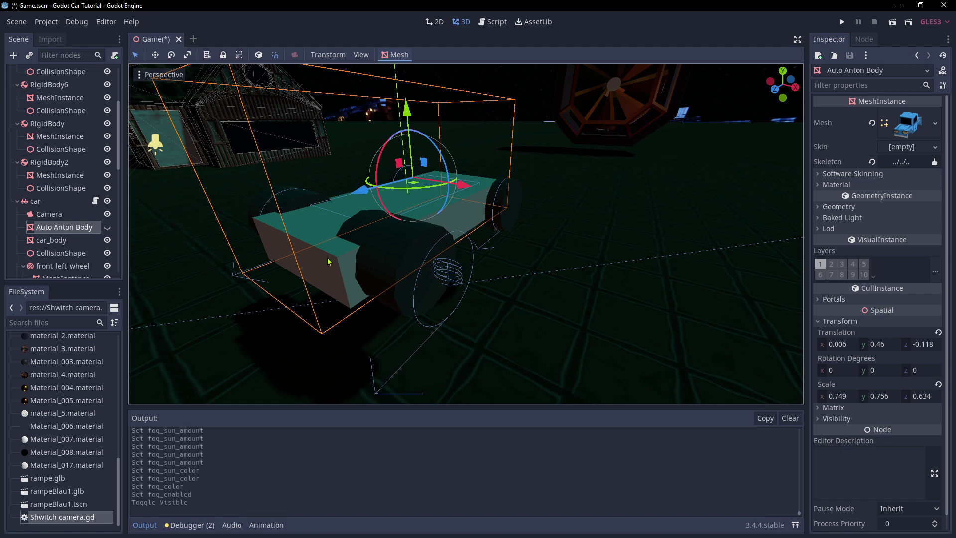
scroll(328, 261, up, 3)
scroll(449, 259, down, 3)
scroll(375, 290, down, 2)
scroll(455, 296, up, 2)
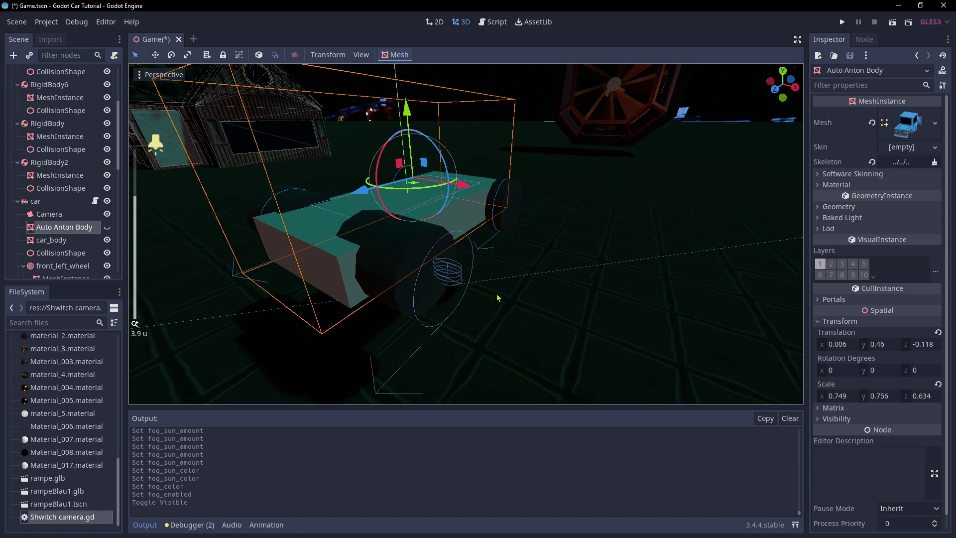
mouse_move(497, 298)
middle_down()
mouse_move(330, 277)
mouse_move(502, 287)
middle_up()
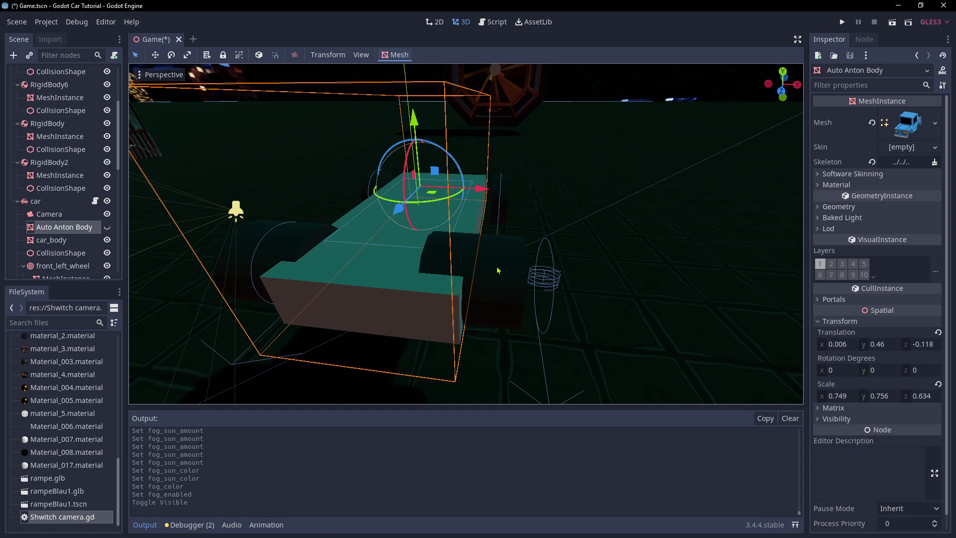
scroll(497, 270, down, 3)
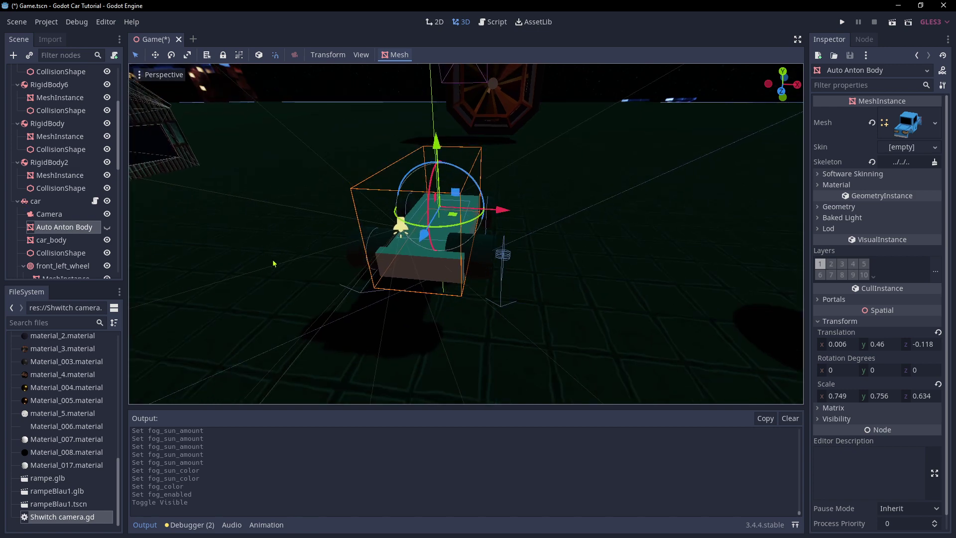
Show the Auto Anton Body mesh again and view the complete car from behind and from the side
click(107, 228)
scroll(494, 269, down, 10)
middle_drag(465, 284, 787, 282)
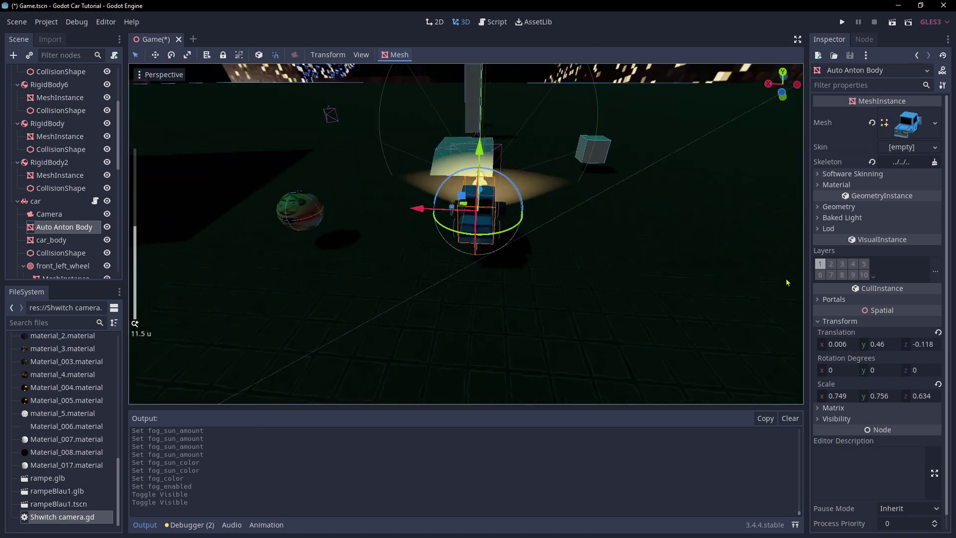
middle_drag(497, 227, 279, 222)
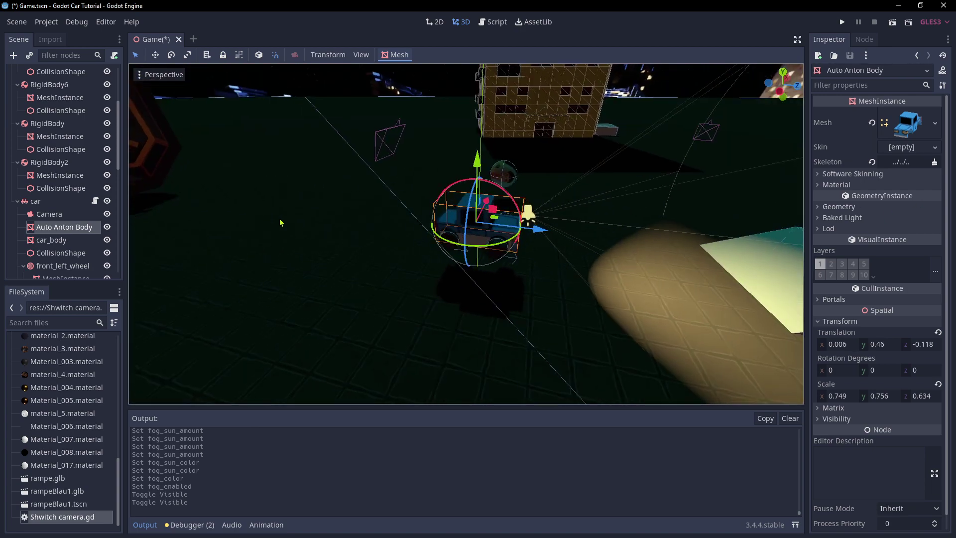
middle_drag(499, 223, 351, 188)
Select the ground MeshInstance and survey the whole scene with its buildings, ramps and fan from farther away
click(349, 187)
click(603, 304)
scroll(554, 259, down, 6)
middle_drag(521, 258, 238, 233)
scroll(535, 249, down, 10)
scroll(446, 214, down, 4)
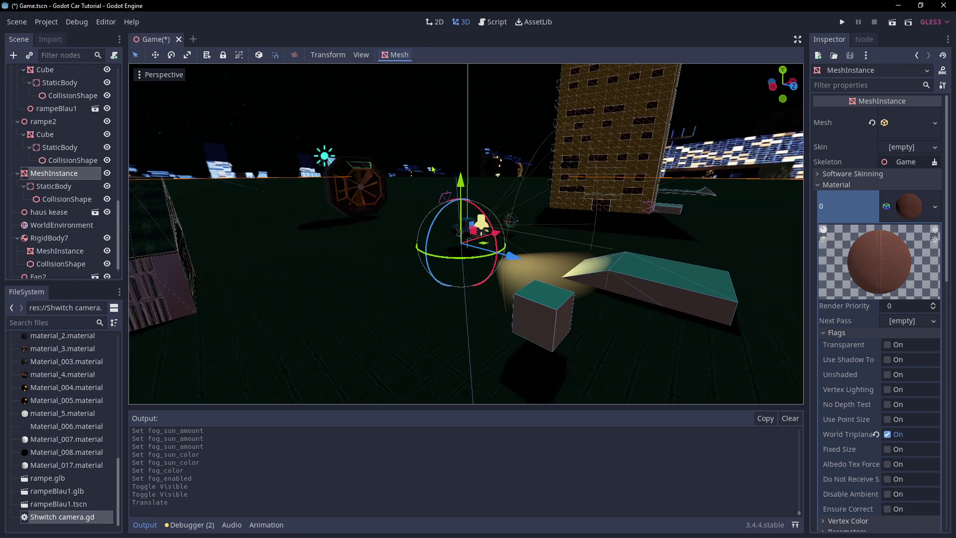
scroll(358, 101, down, 4)
middle_drag(369, 241, 667, 259)
scroll(335, 104, up, 6)
scroll(628, 246, down, 8)
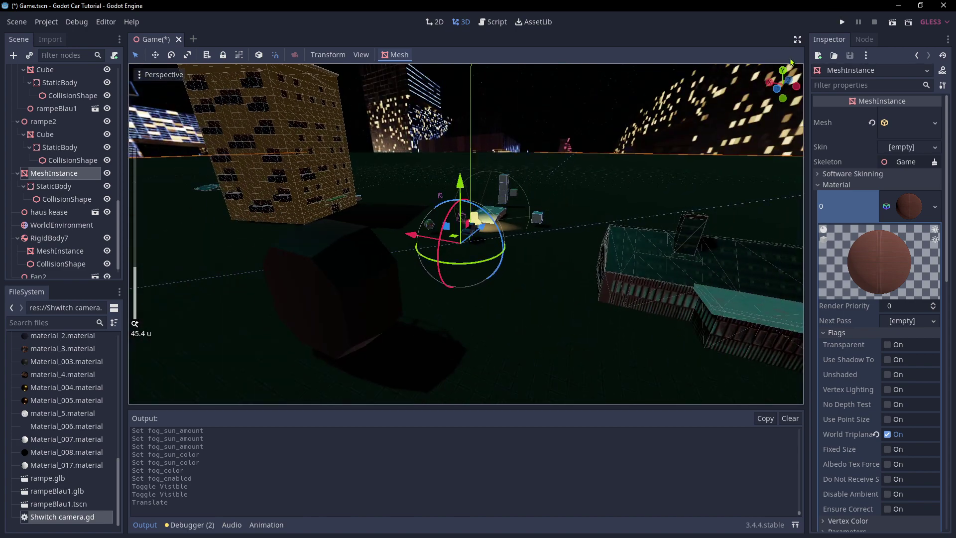
Examine the car, the stacked blocks and the surrounding buildings in the 3D scene from close to the ground
scroll(629, 245, up, 8)
scroll(629, 245, up, 10)
middle_drag(629, 246, 704, 184)
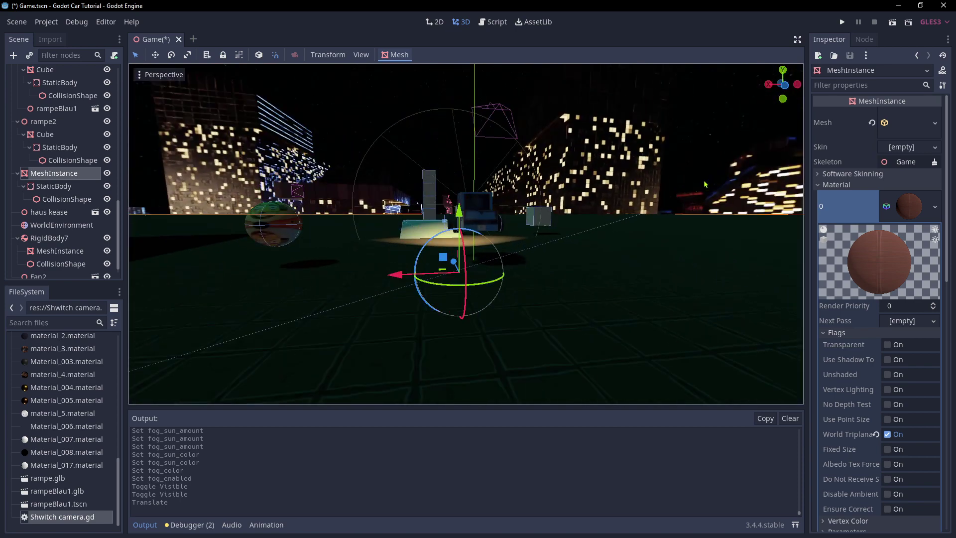
middle_drag(573, 153, 490, 269)
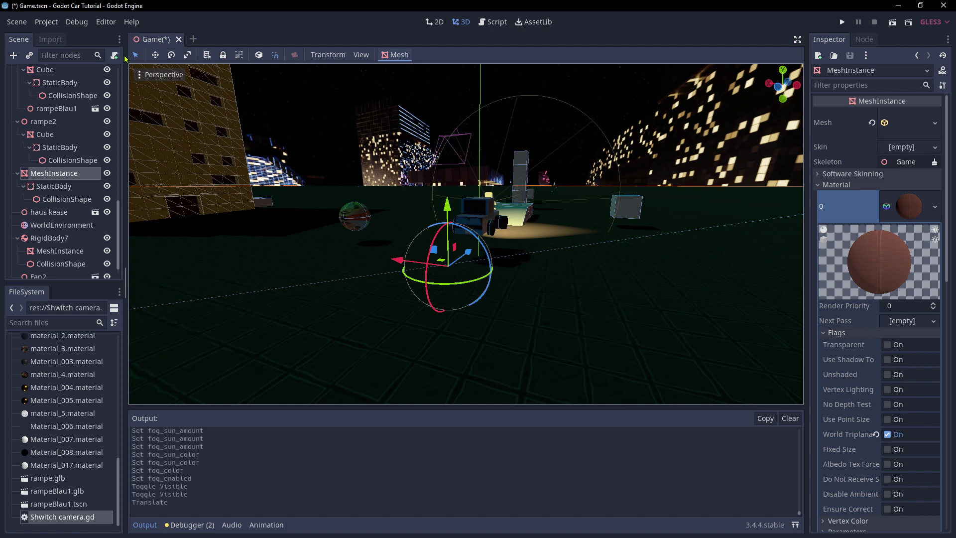
Review the project's Input Map bindings for the forward, back, right, left and taste1 actions, and close the Project Settings
click(46, 22)
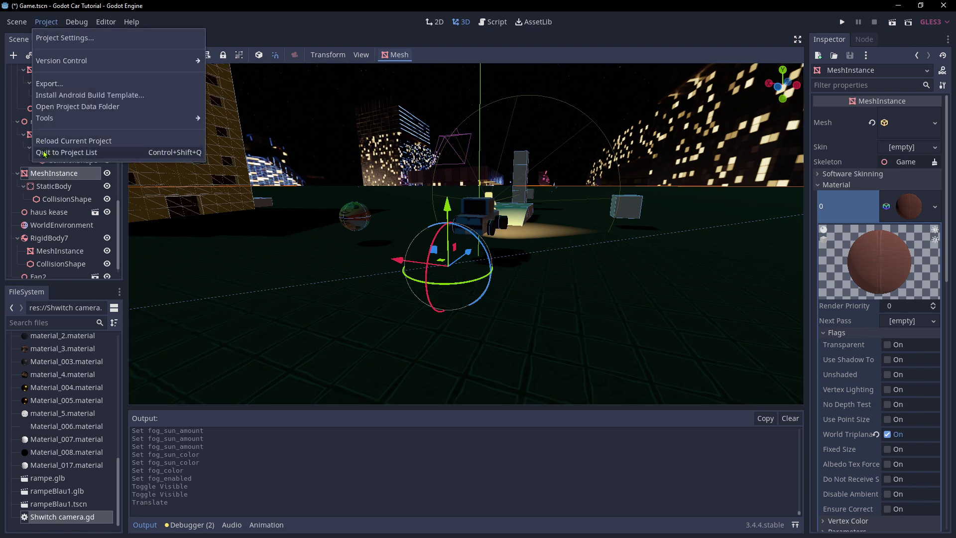
click(50, 39)
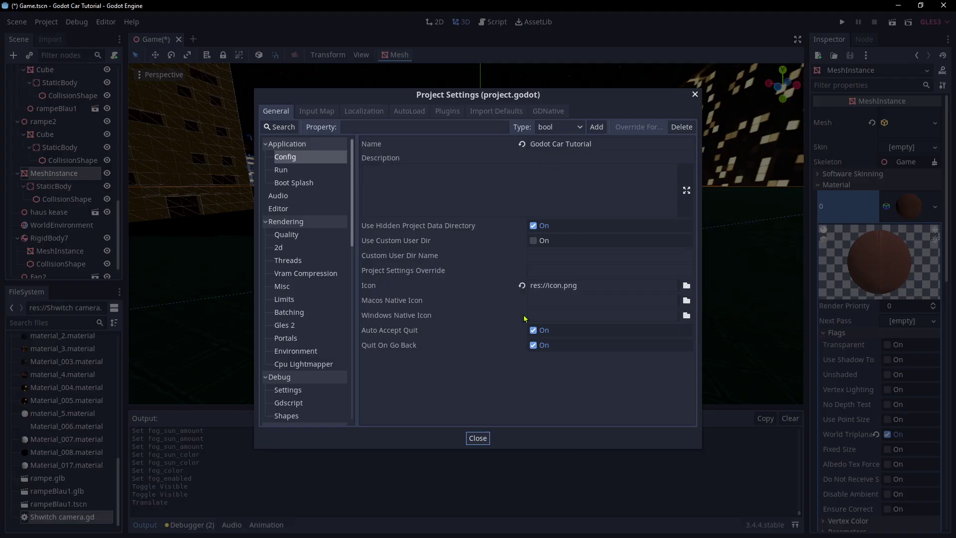
click(337, 118)
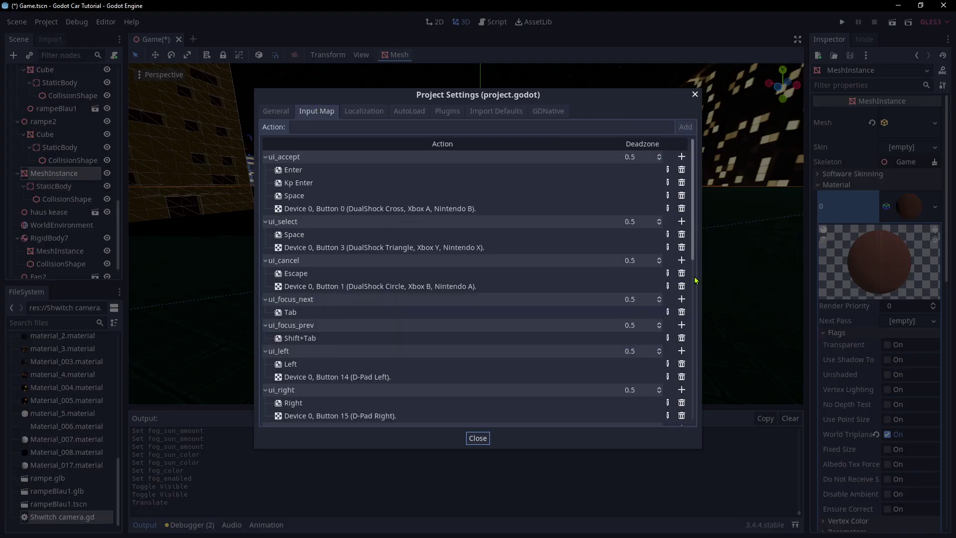
drag(695, 223, 710, 409)
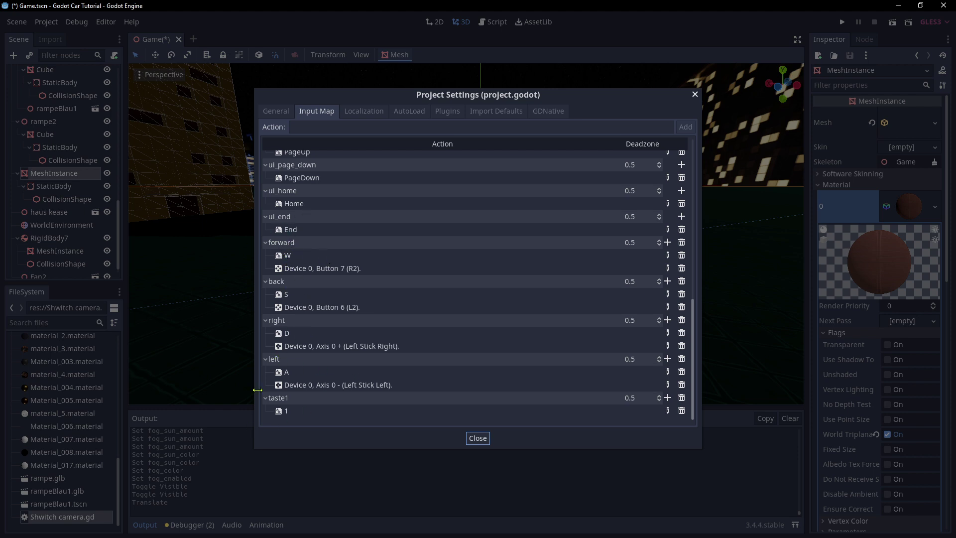
click(359, 129)
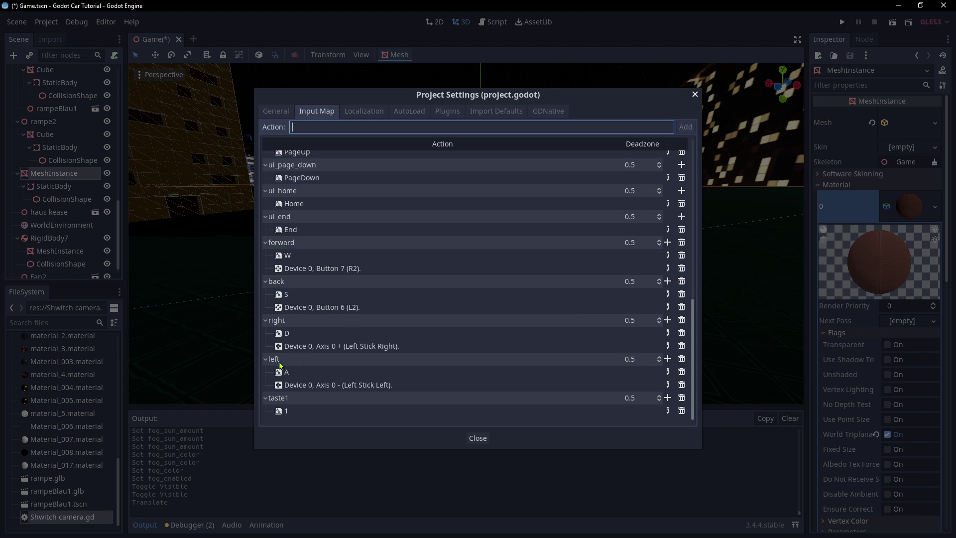
click(693, 97)
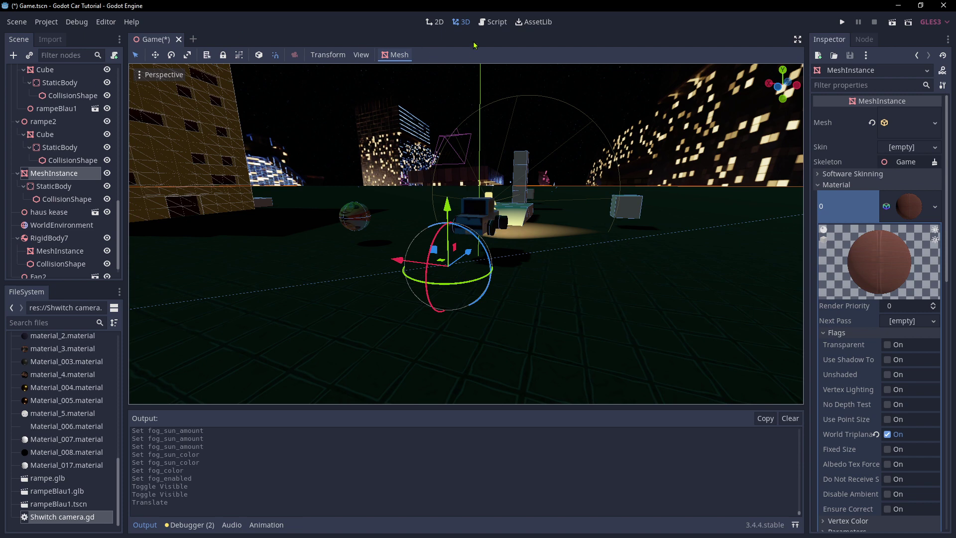
Read the car.gd script and select the car VehicleBody node it is attached to
click(493, 22)
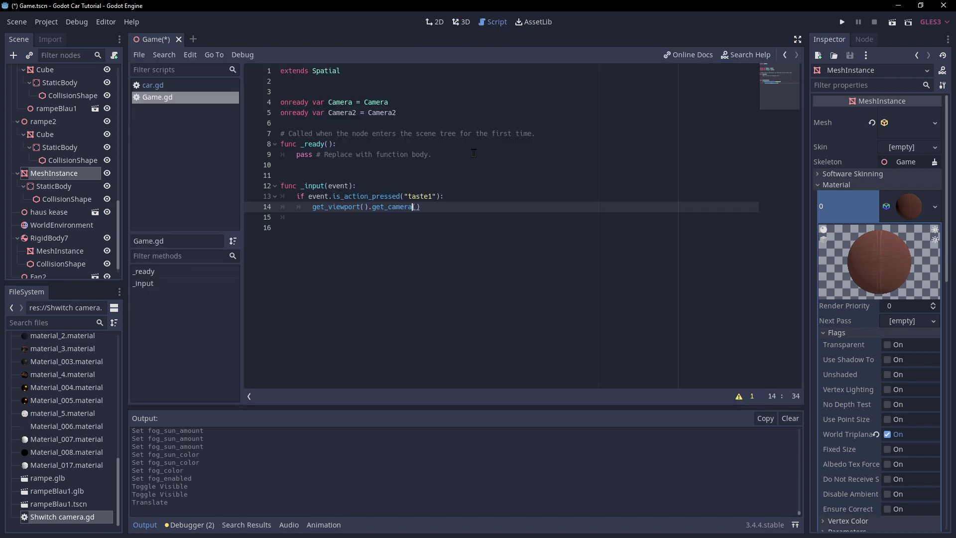
click(158, 86)
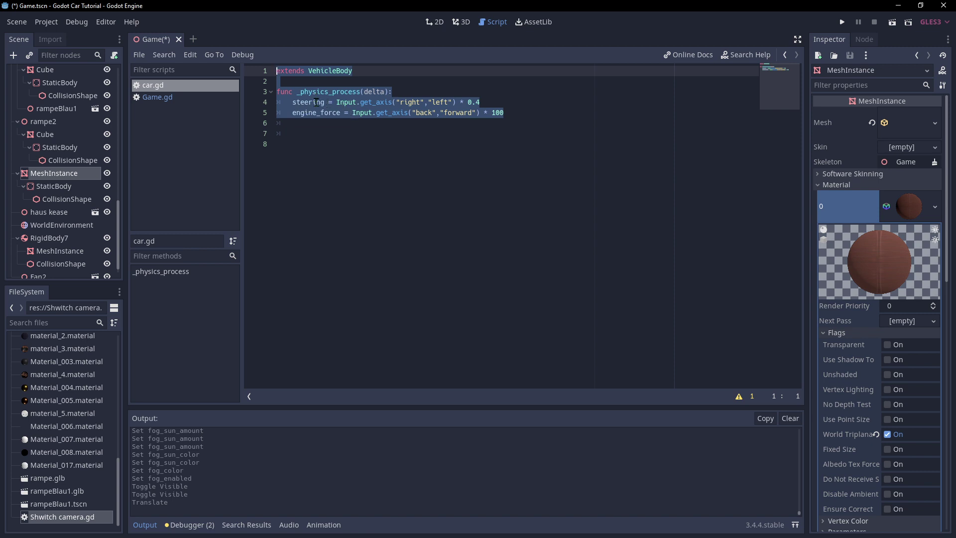
scroll(50, 148, up, 5)
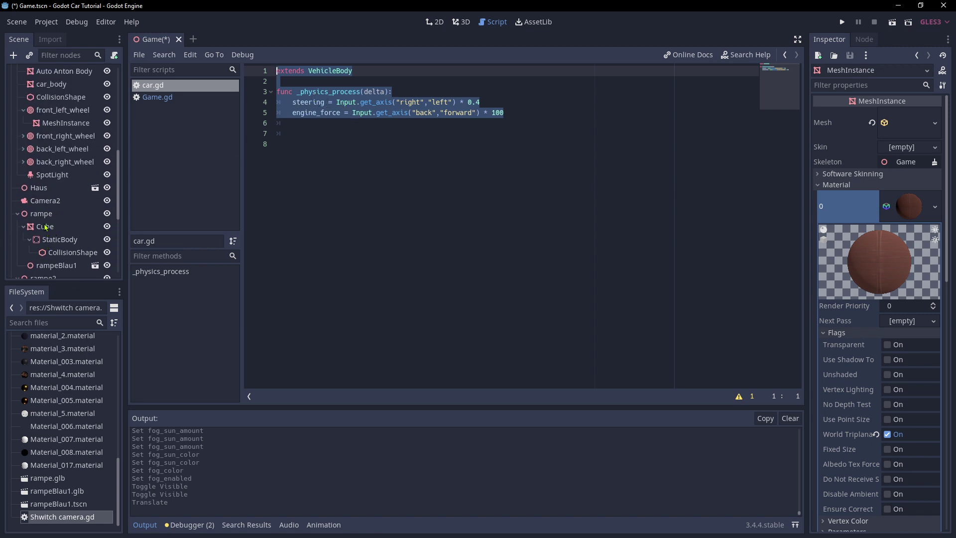
scroll(51, 209, up, 1)
click(36, 73)
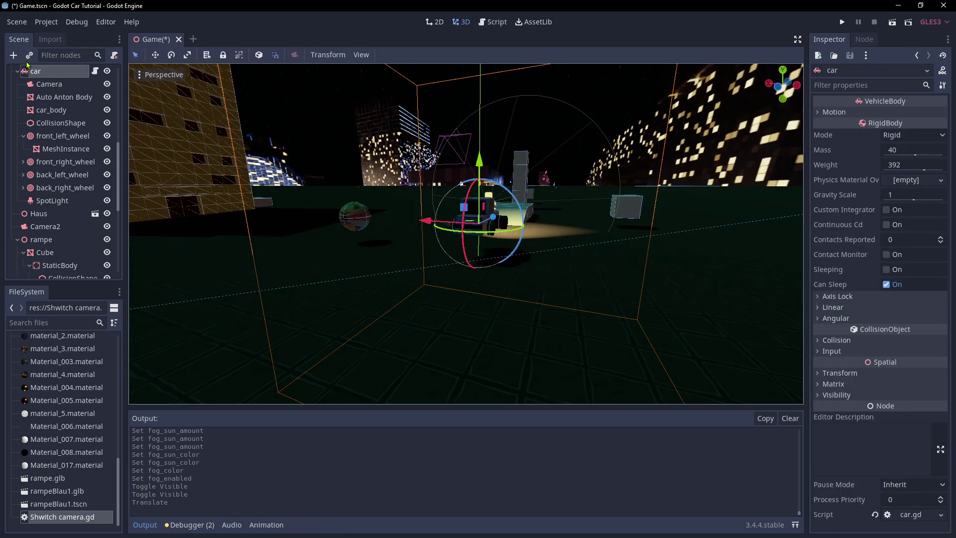
Look over the node types offered for a new child node of the car, and cancel the creation
scroll(49, 124, up, 2)
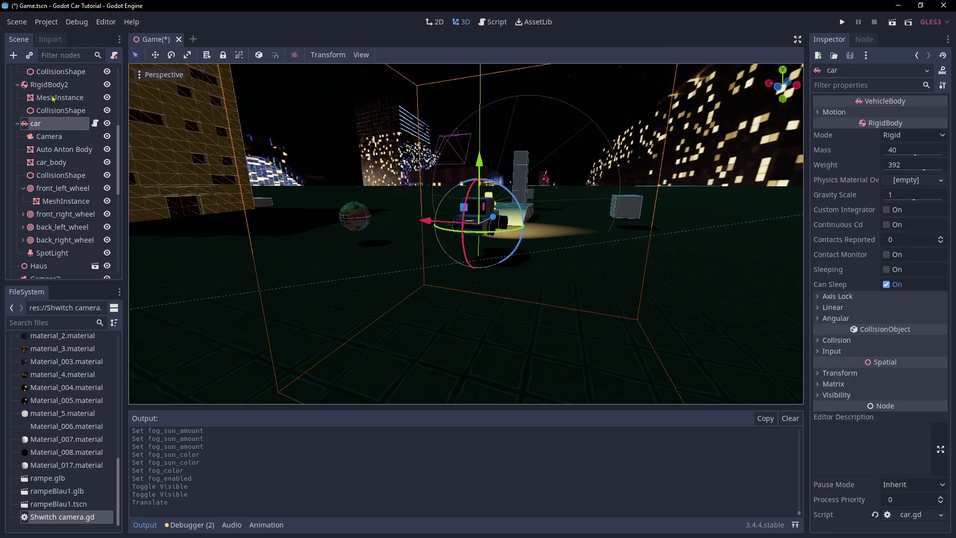
click(13, 54)
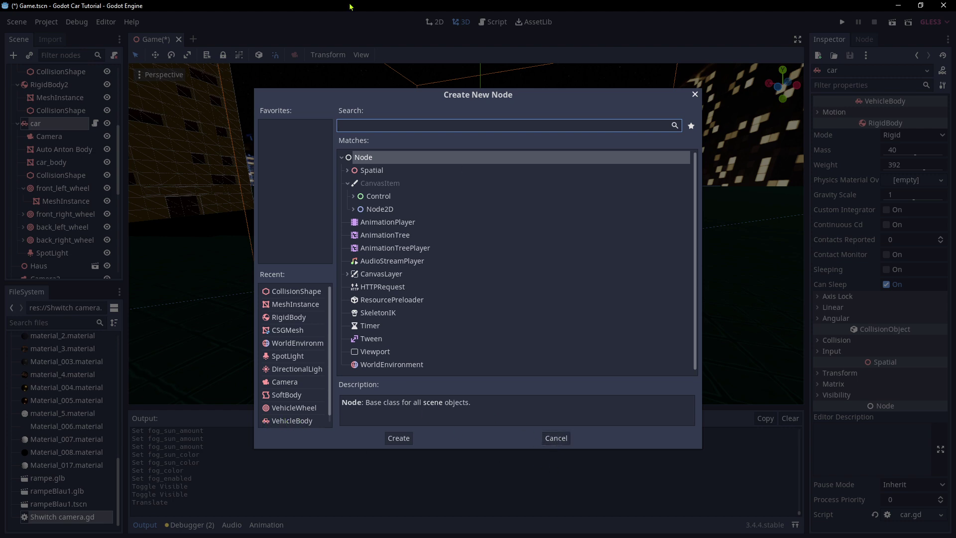
click(556, 438)
Set the engine_force multiplier in car.gd to 1000 and add an empty line below it
click(493, 22)
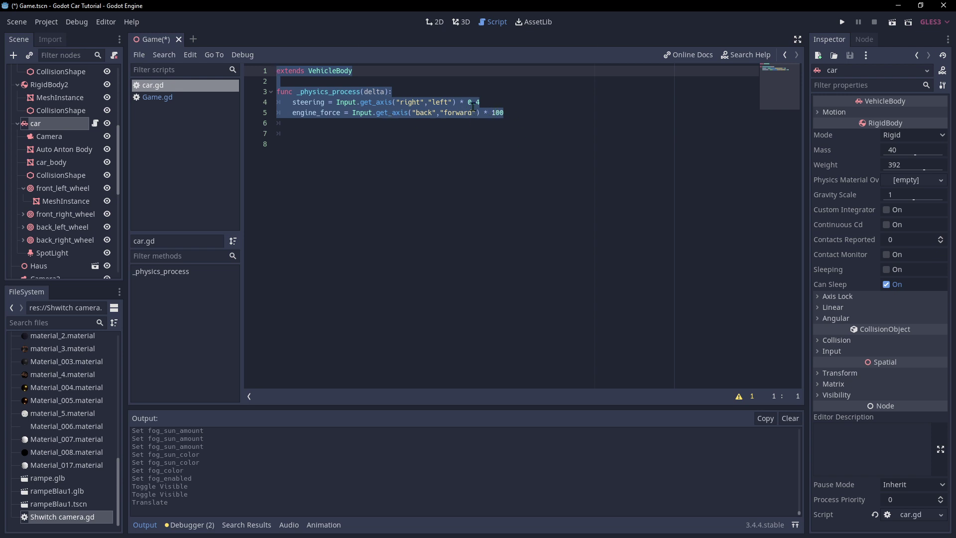
click(504, 112)
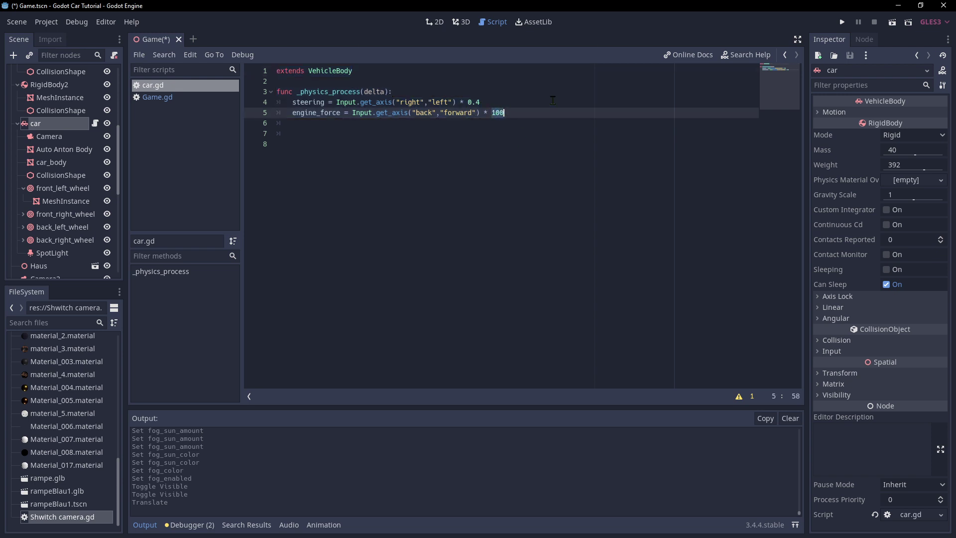
key(BackSpace)
text(00)
key(Return)
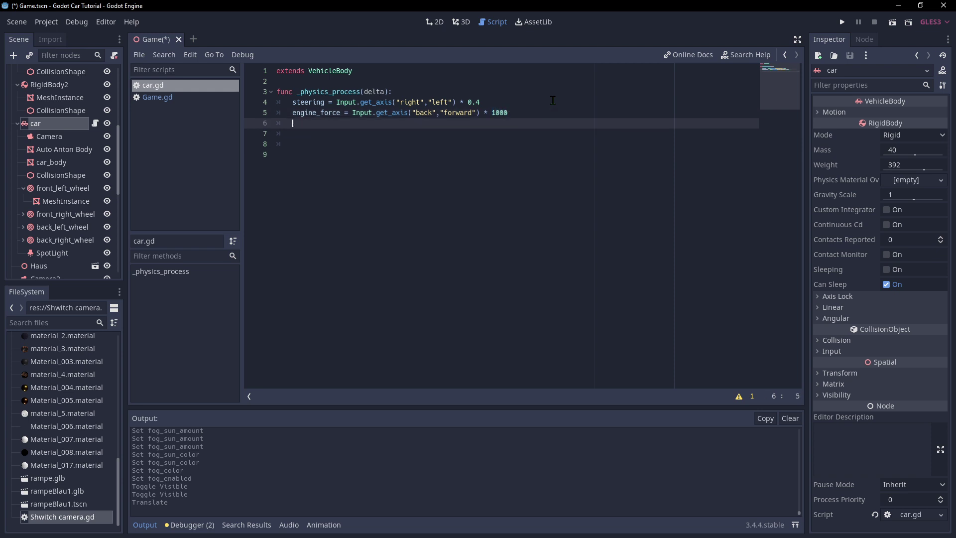
click(522, 115)
Run the game, test-drive the car forward, backward and through turns with the stronger engine force, and close the game
click(842, 22)
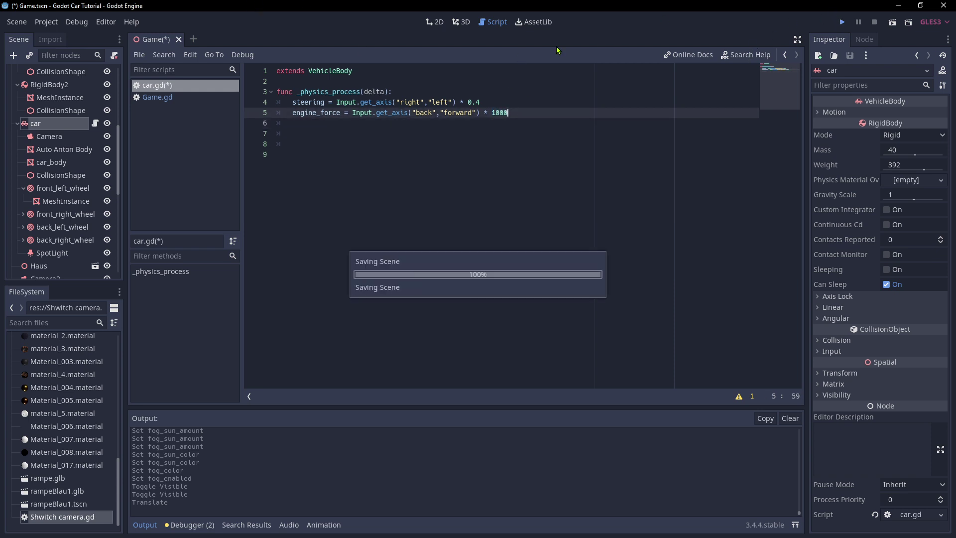
click(705, 129)
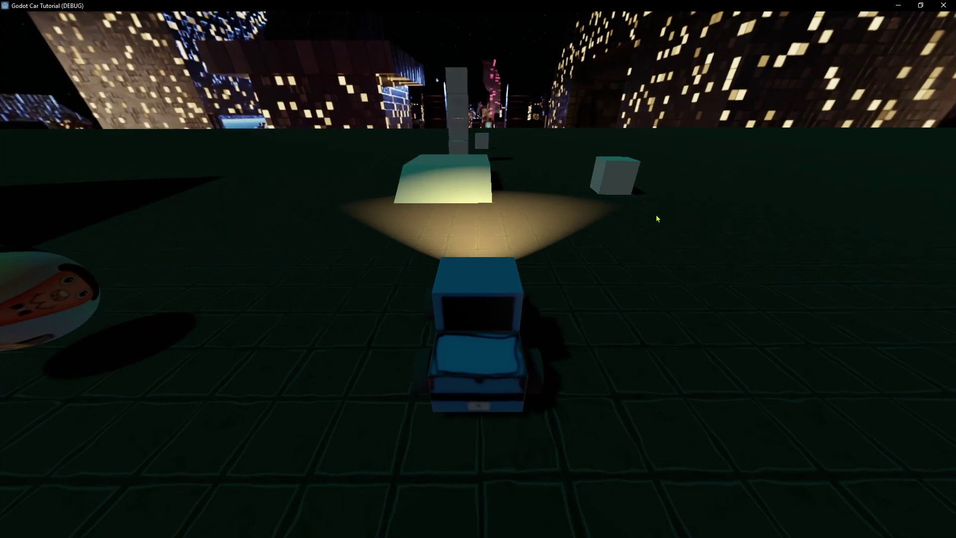
key(w)
key(d)
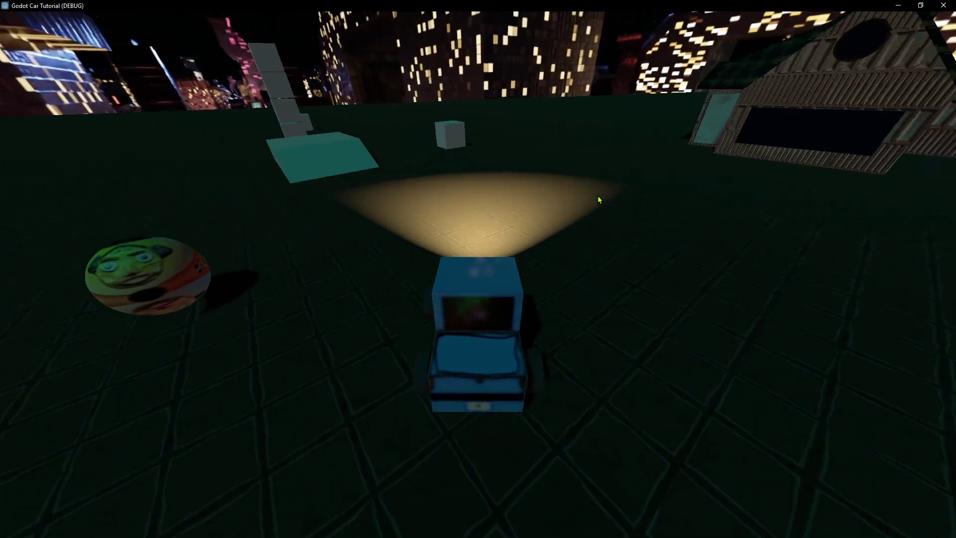
key(s)
key(a)
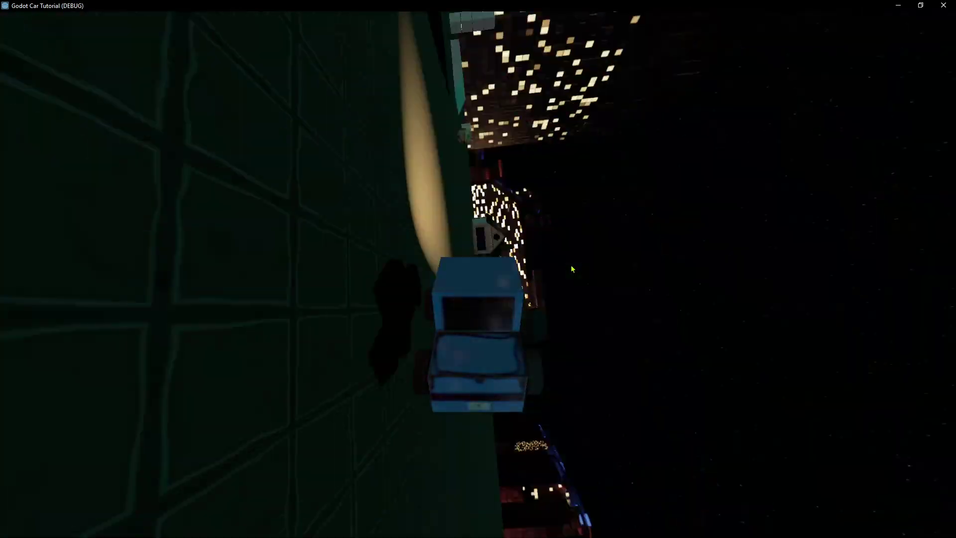
key(Up)
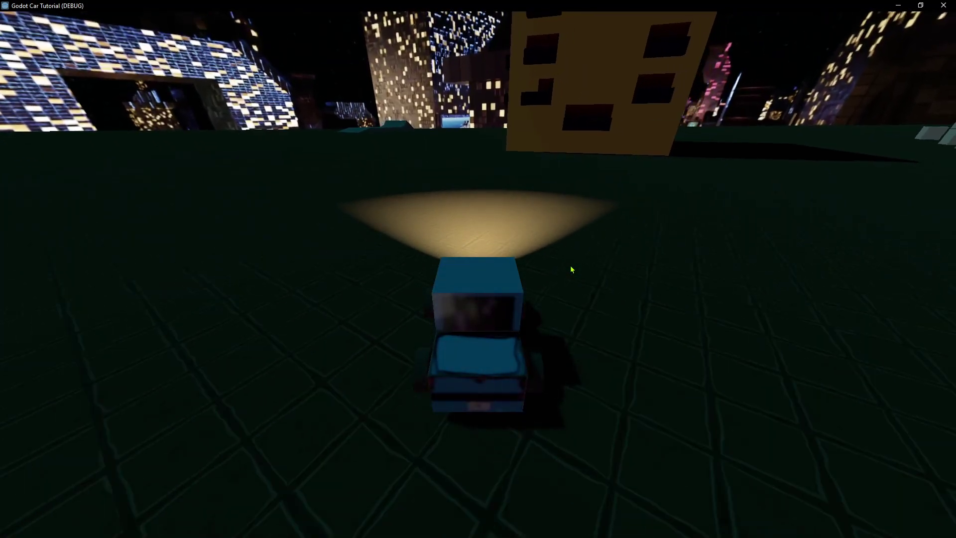
key(Up)
key(Up)
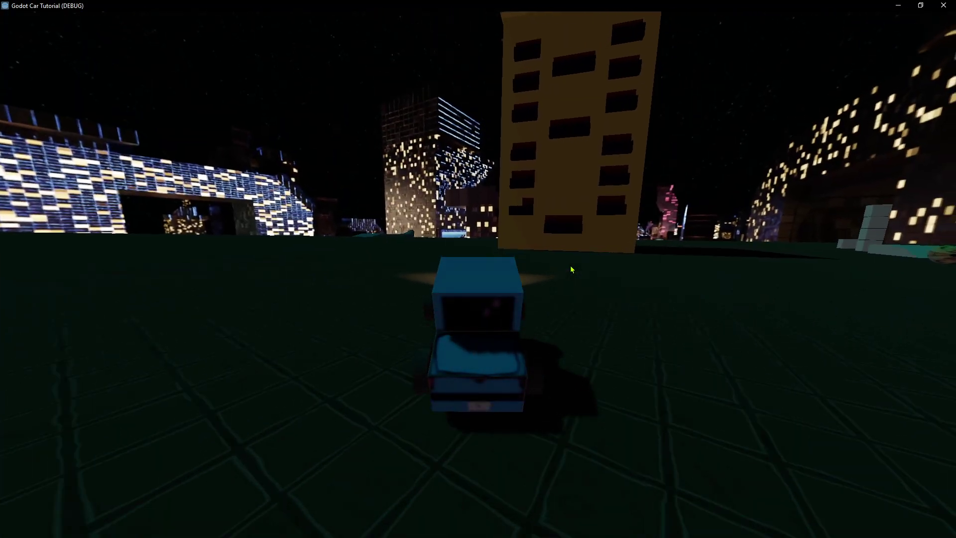
key(Up)
key(Left)
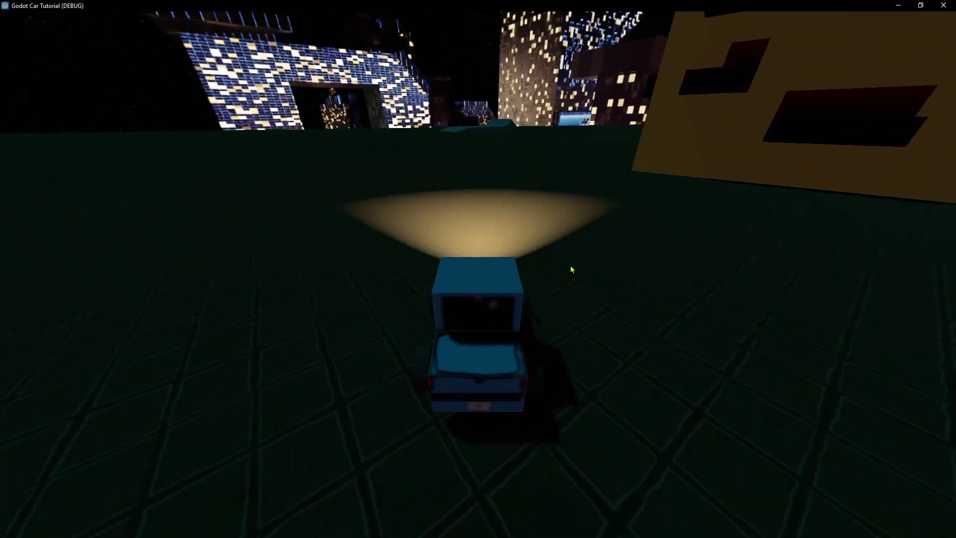
key(Up)
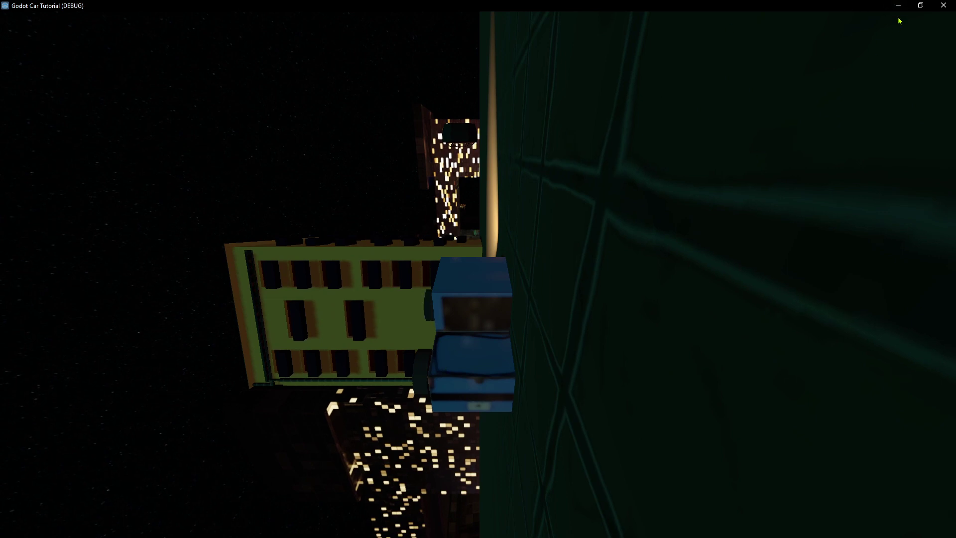
click(944, 6)
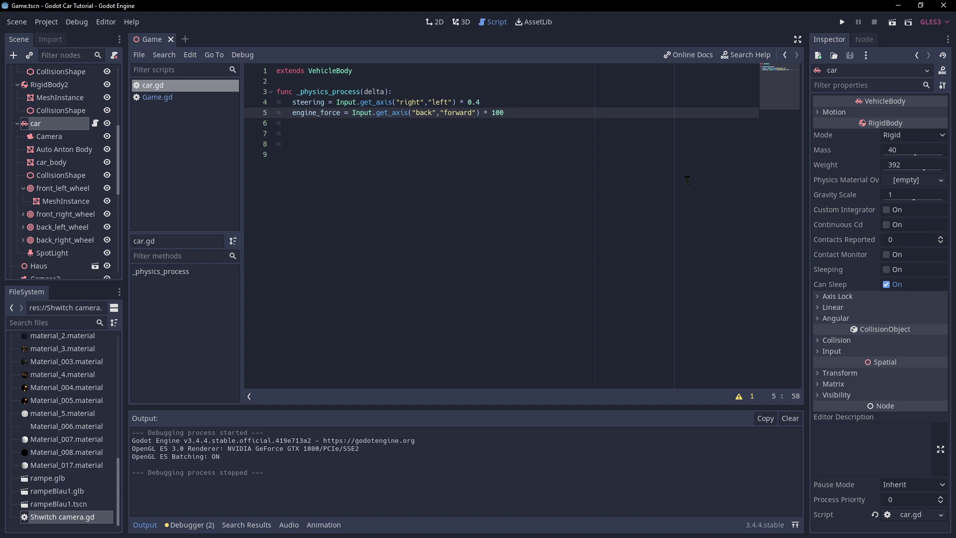
Go through the steering line, the engine_force line and the empty lines at the end of car.gd
click(375, 186)
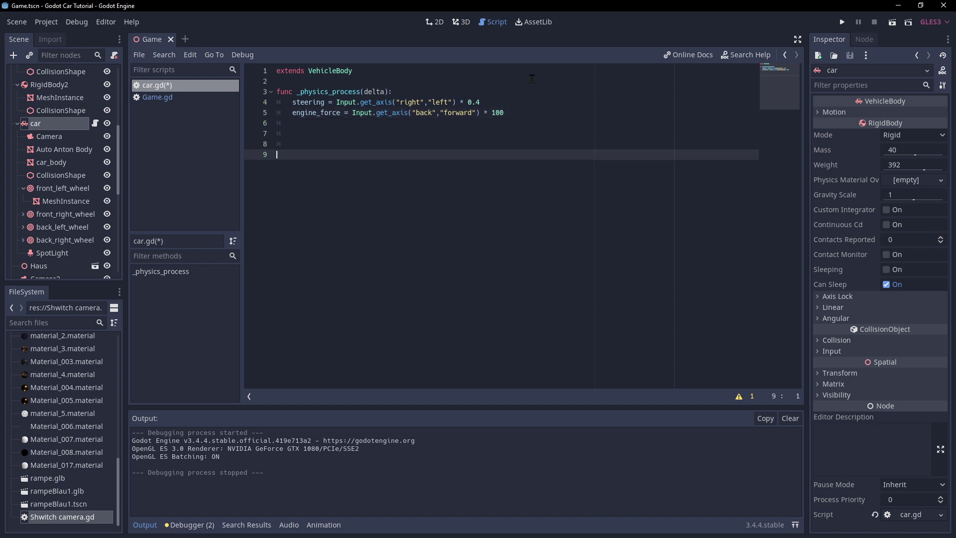
click(503, 102)
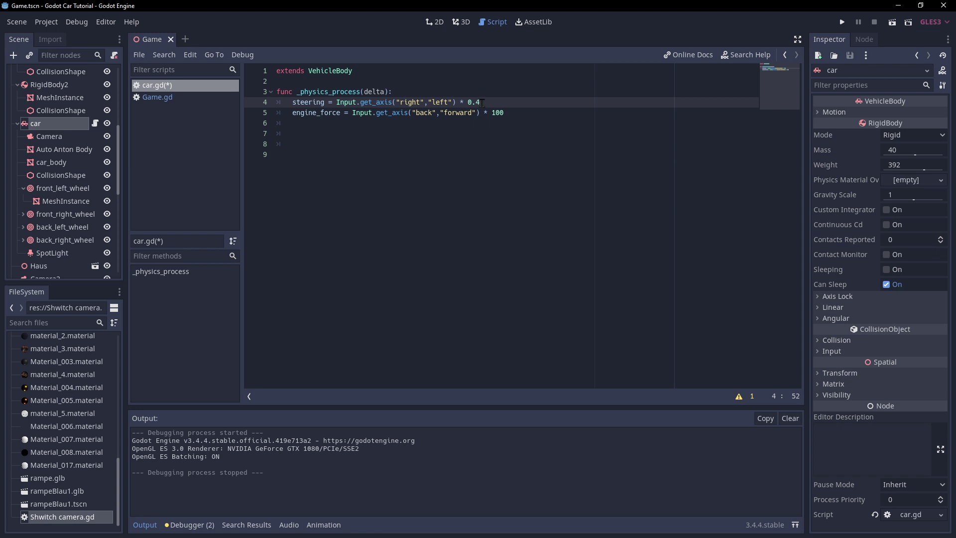
drag(481, 103, 297, 102)
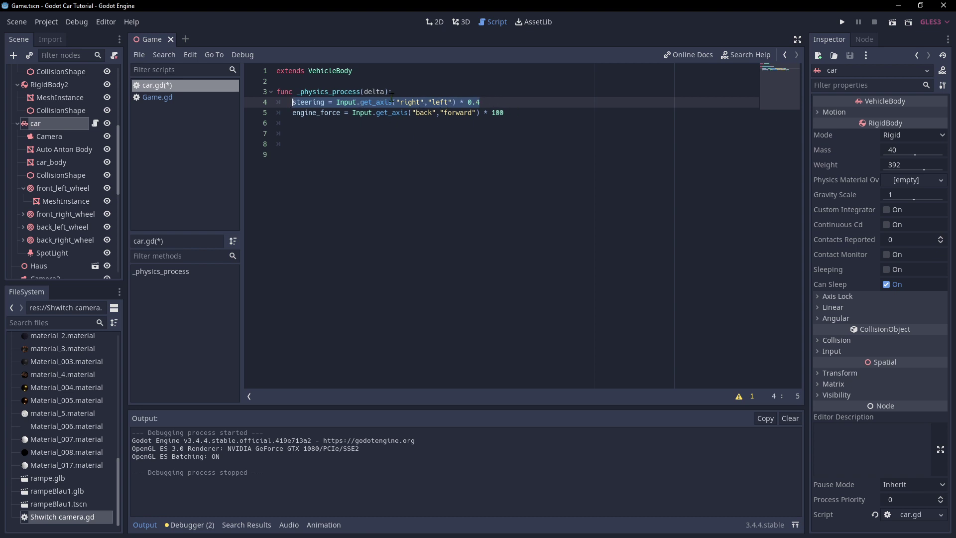
key(Down)
key(Down)
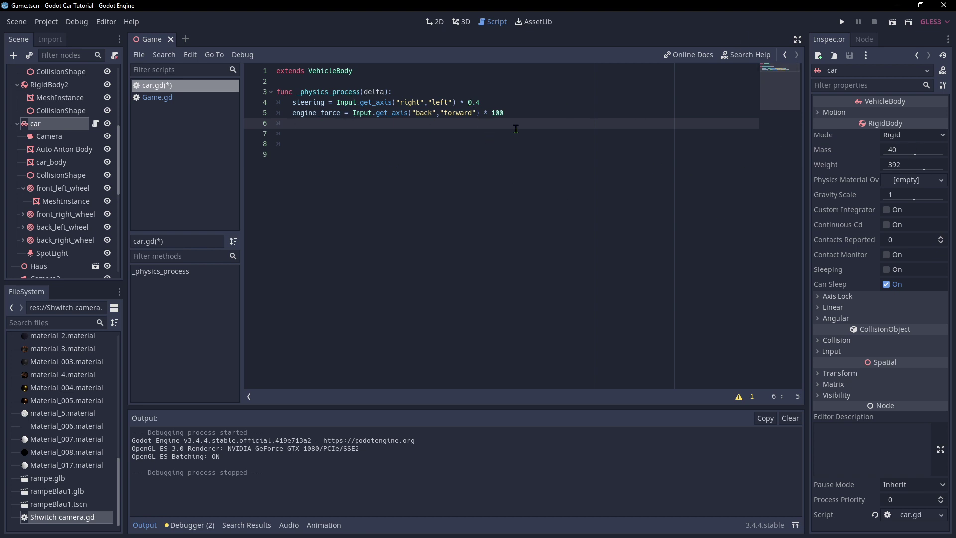
drag(284, 123, 279, 154)
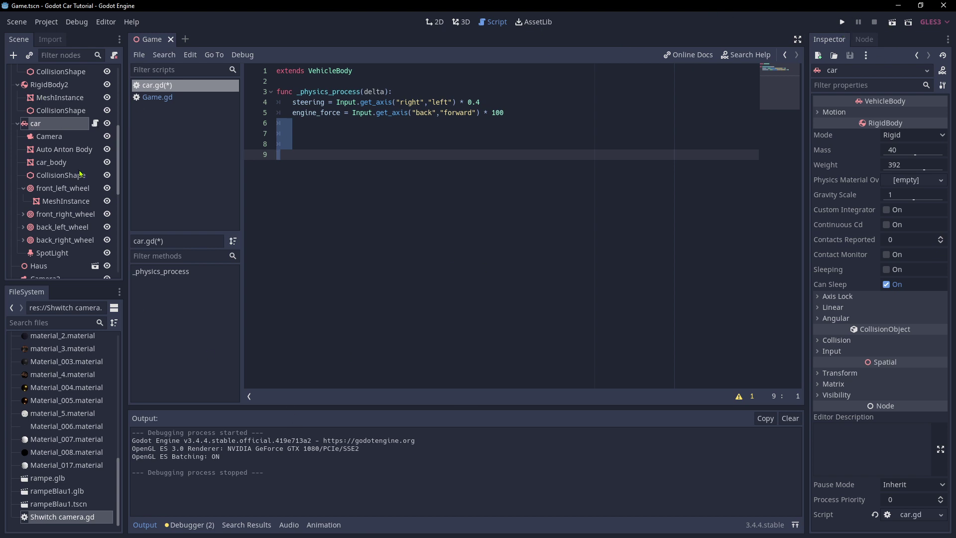
Browse the recently updated assets of all categories in the Godot asset library
scroll(59, 140, up, 3)
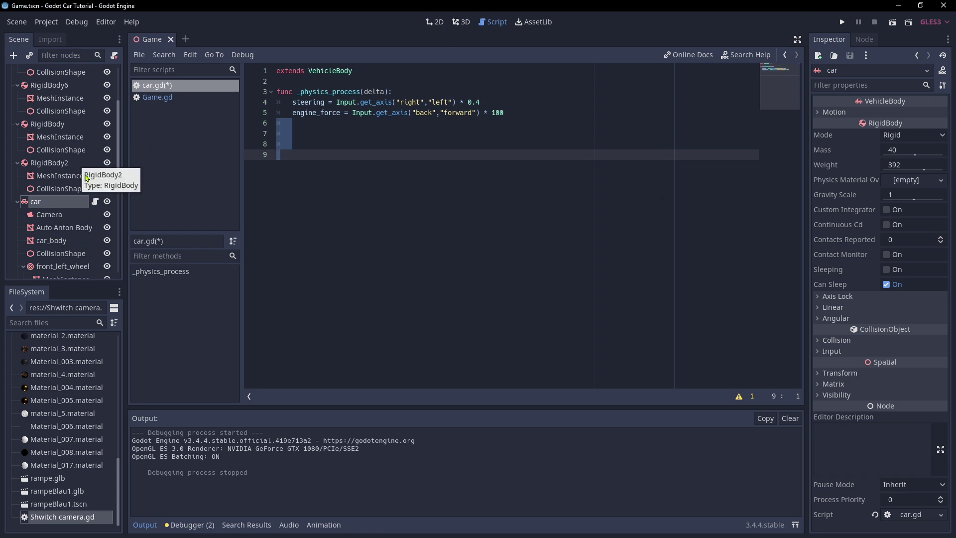
click(536, 23)
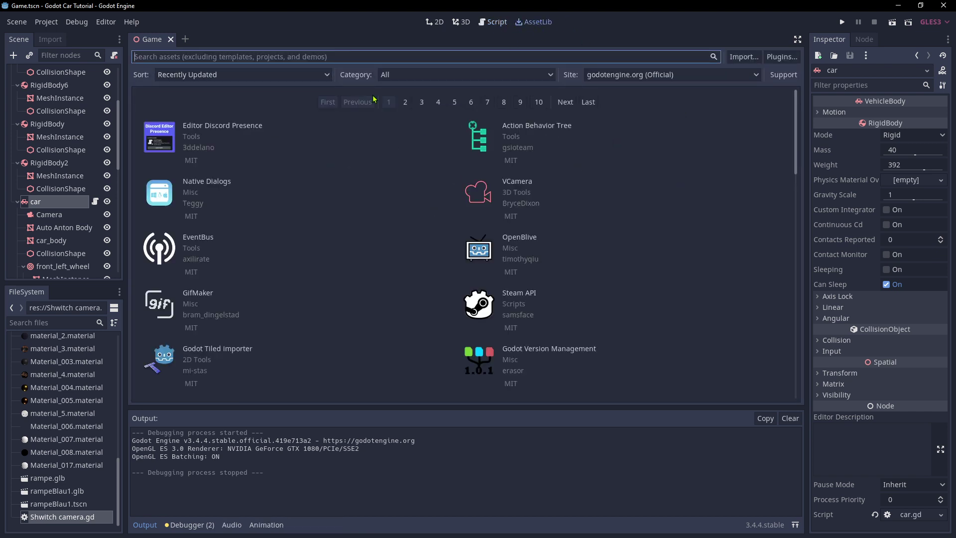
scroll(470, 319, down, 3)
scroll(326, 270, up, 3)
scroll(379, 301, down, 7)
scroll(424, 245, up, 7)
Return to the 3D view and look over the scene and the node tree up to the Game root
click(463, 23)
scroll(544, 259, down, 4)
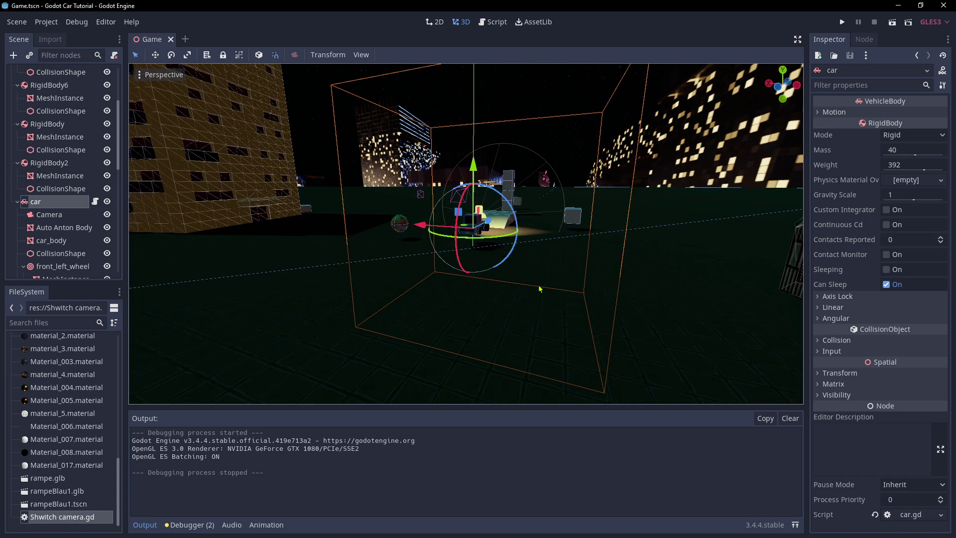
scroll(51, 120, up, 3)
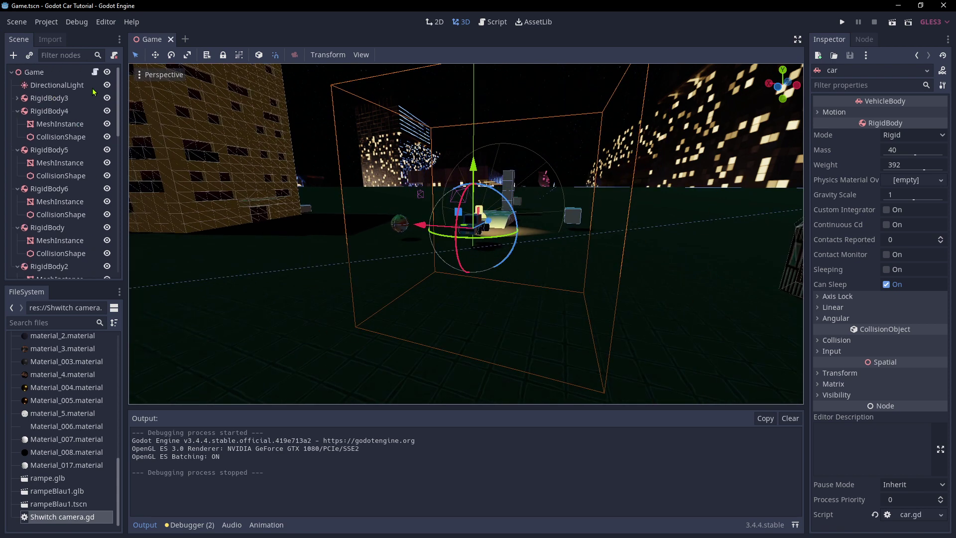
Examine the car and its surroundings in the 3D view from several sides, both close up and from farther away
scroll(598, 201, down, 4)
middle_drag(497, 249, 644, 256)
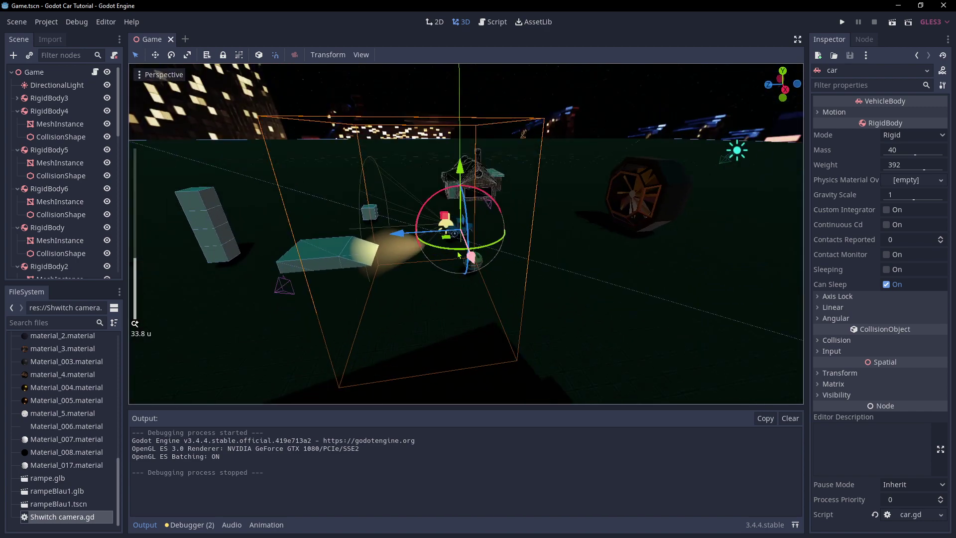
middle_drag(318, 212, 550, 226)
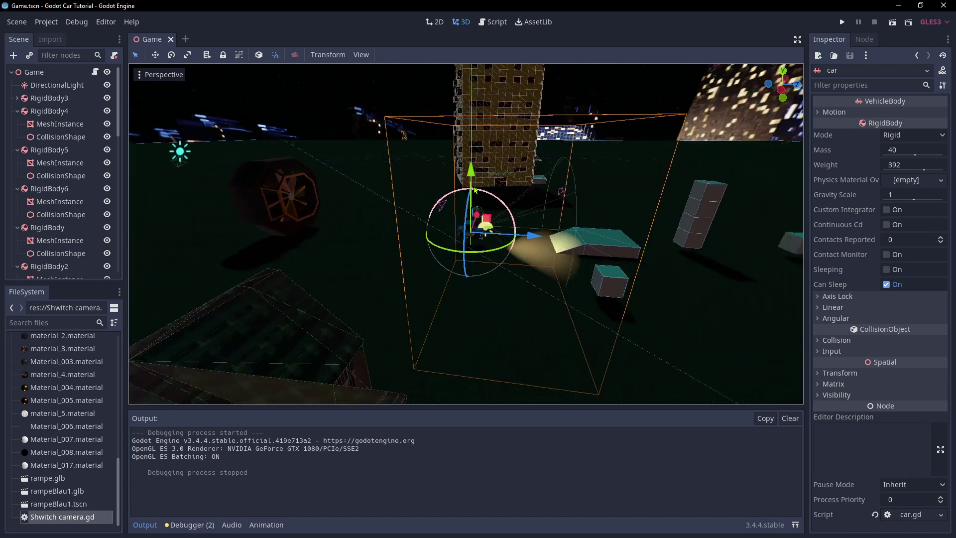
scroll(550, 227, up, 2)
scroll(550, 226, up, 10)
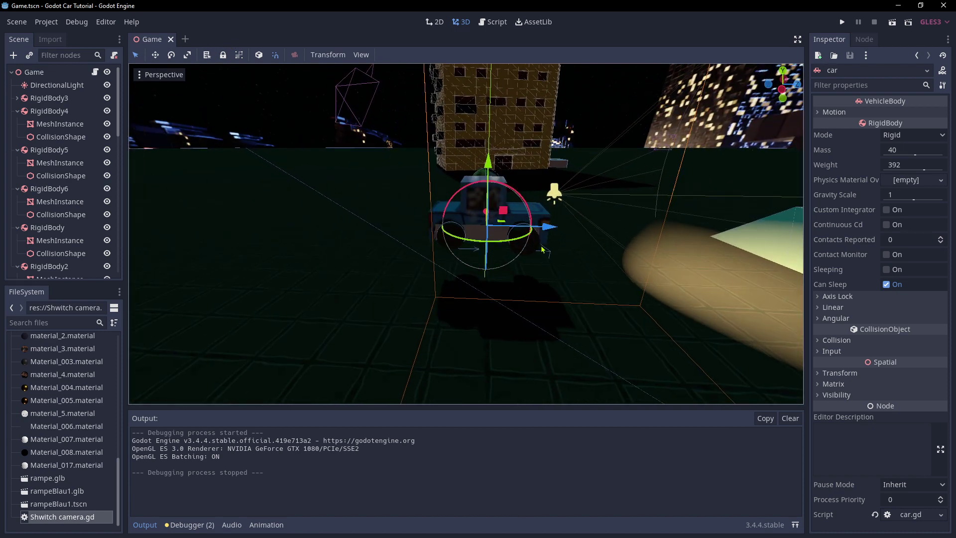
scroll(586, 279, down, 5)
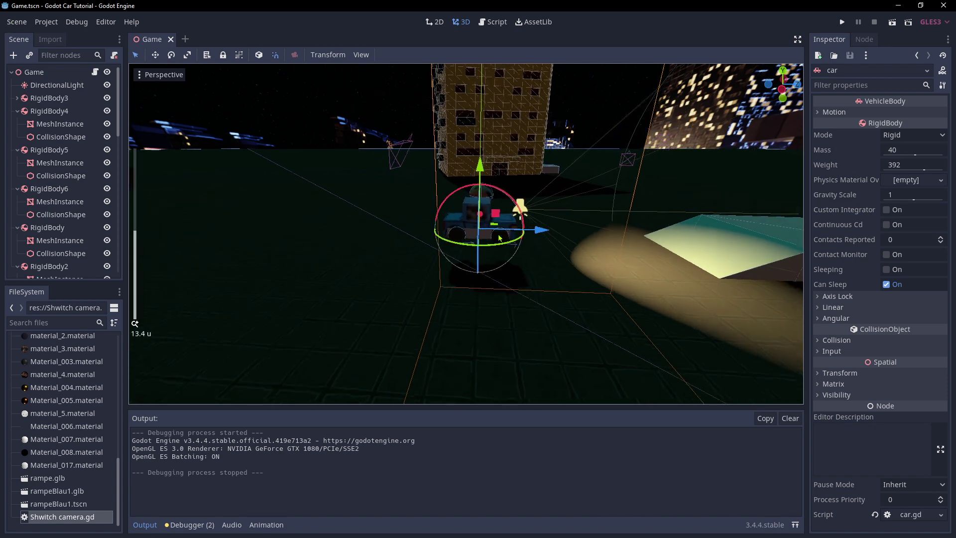
middle_drag(586, 279, 638, 242)
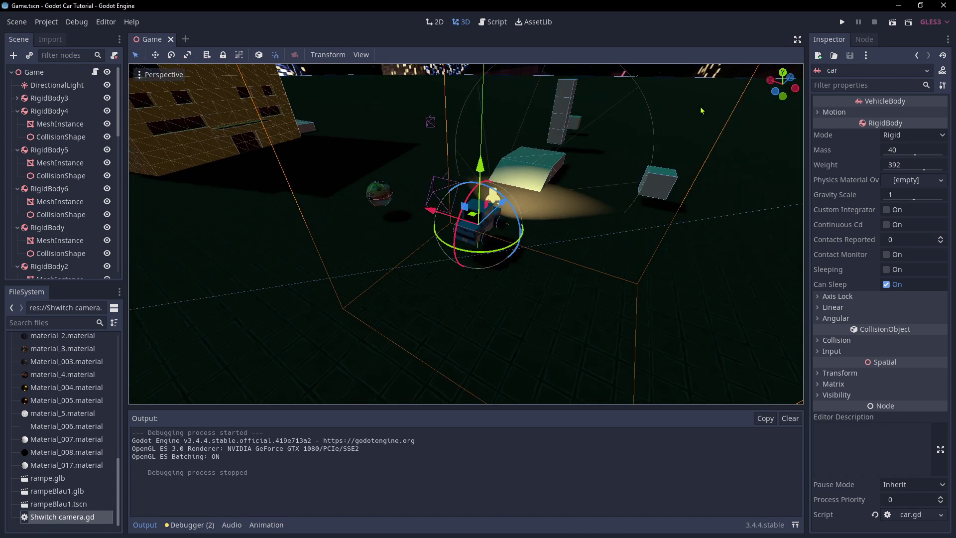
scroll(527, 320, down, 2)
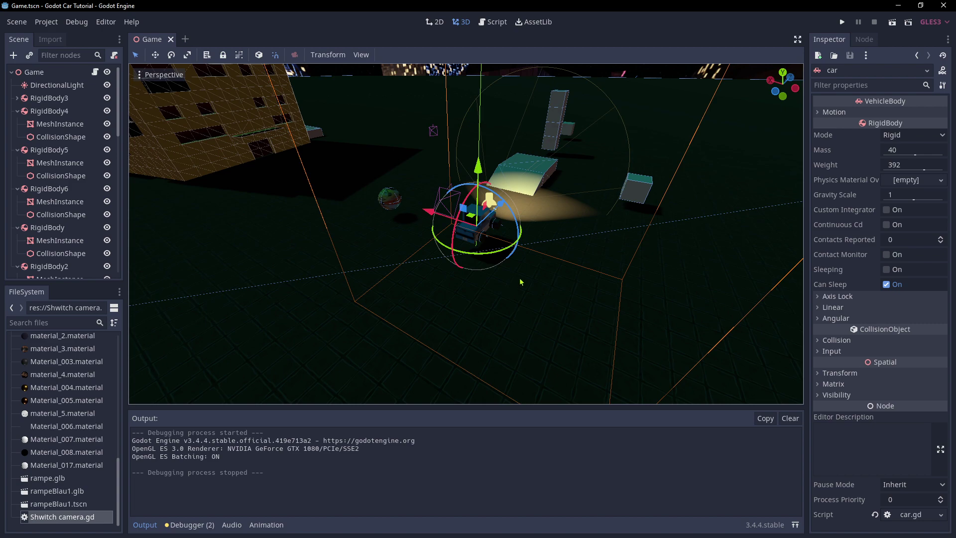
scroll(554, 310, down, 1)
middle_drag(567, 310, 664, 294)
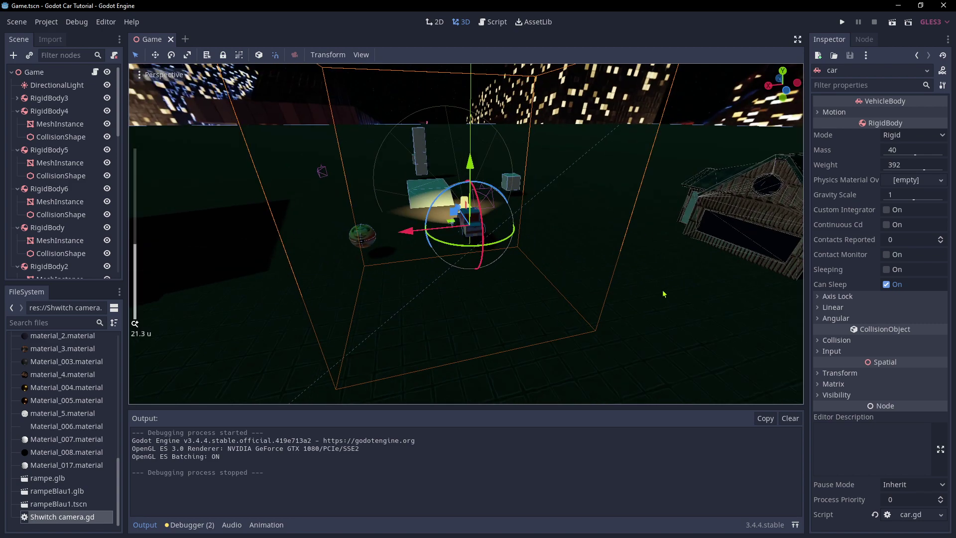
scroll(469, 283, down, 2)
scroll(523, 247, up, 8)
middle_drag(551, 249, 391, 259)
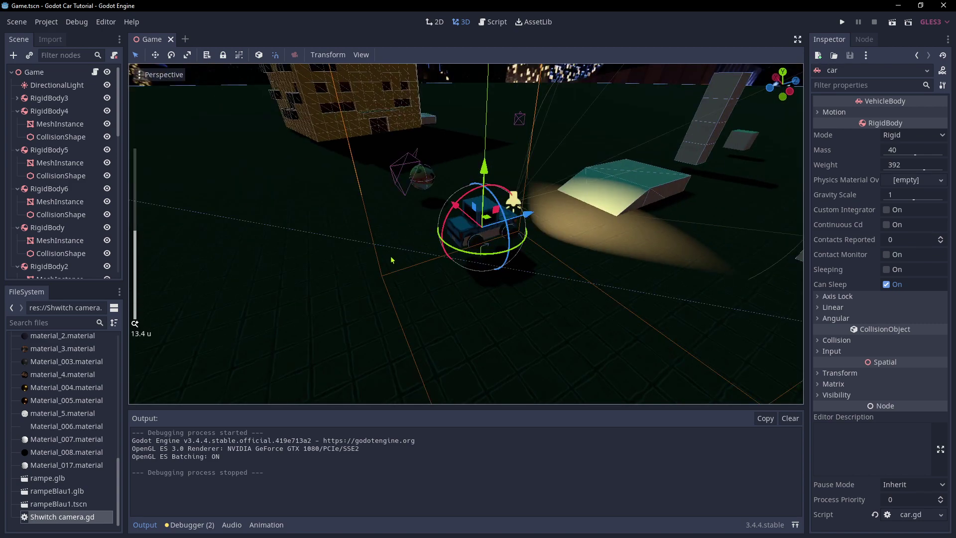
scroll(552, 270, up, 6)
scroll(526, 276, down, 4)
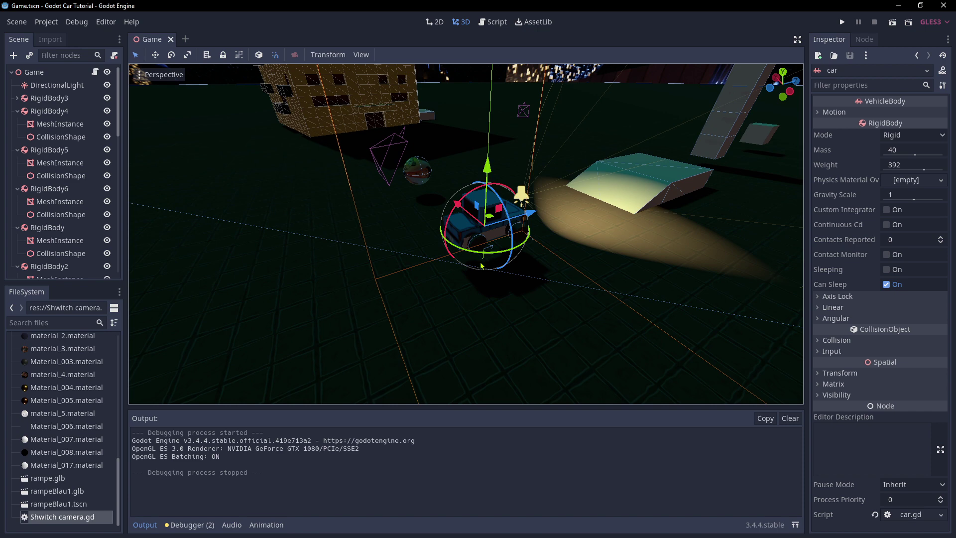
scroll(482, 267, down, 2)
middle_drag(482, 266, 610, 189)
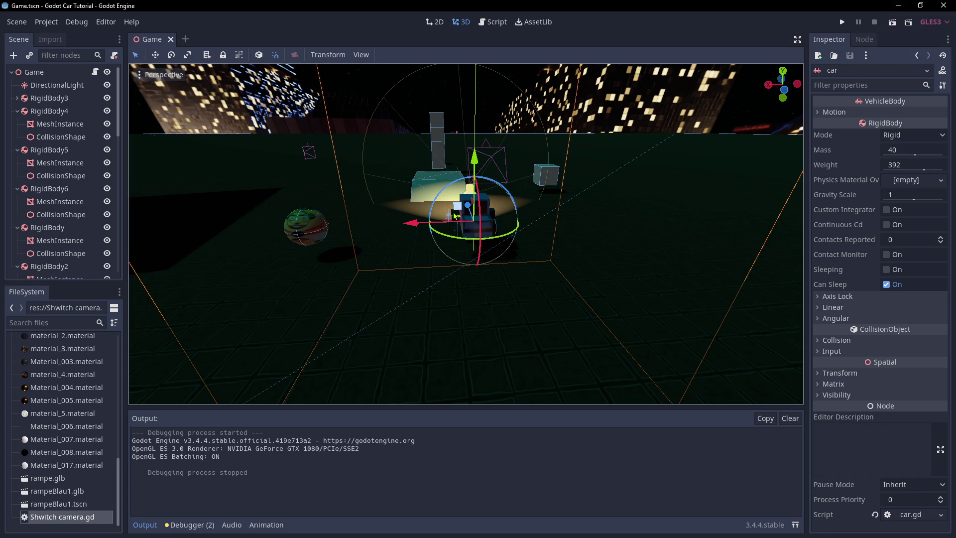
scroll(448, 224, up, 3)
scroll(418, 257, down, 3)
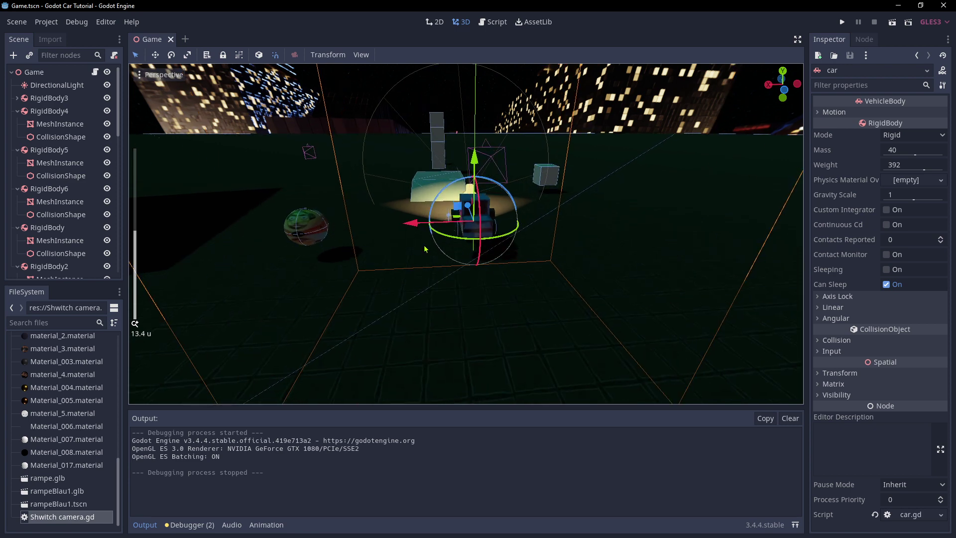
Look through the General categories of the Project Settings from Application to World, and close the settings
click(49, 23)
mouse_move(14, 21)
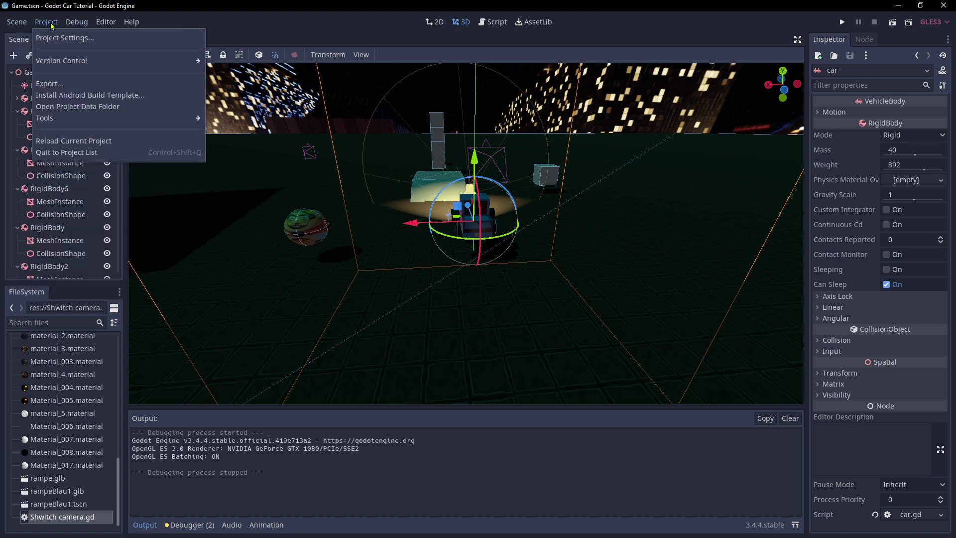
click(55, 38)
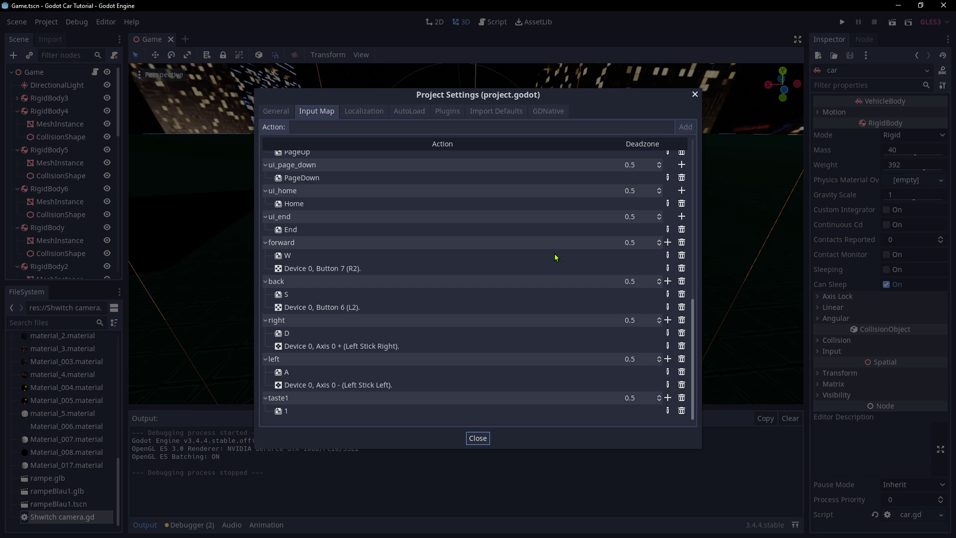
click(280, 111)
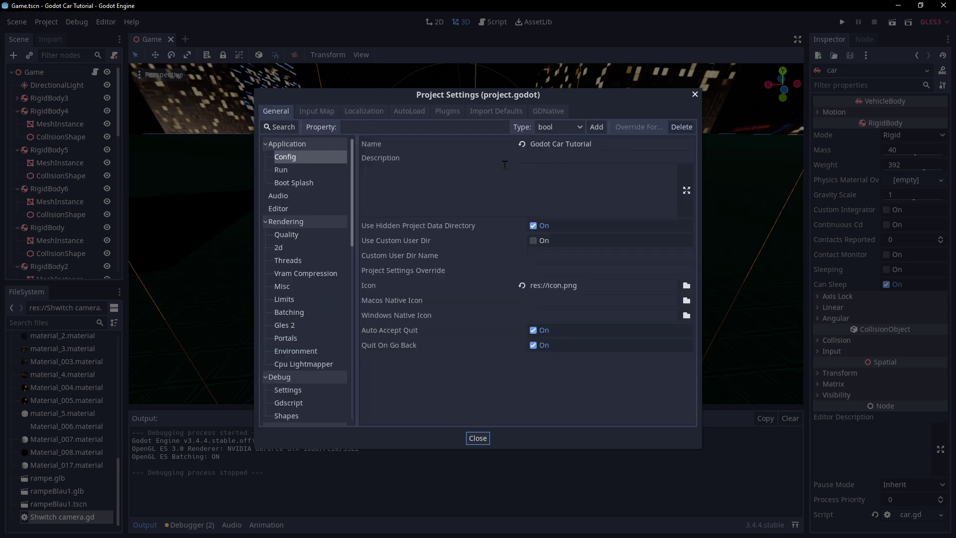
scroll(329, 322, down, 3)
scroll(331, 348, up, 3)
scroll(287, 268, down, 5)
scroll(298, 338, down, 10)
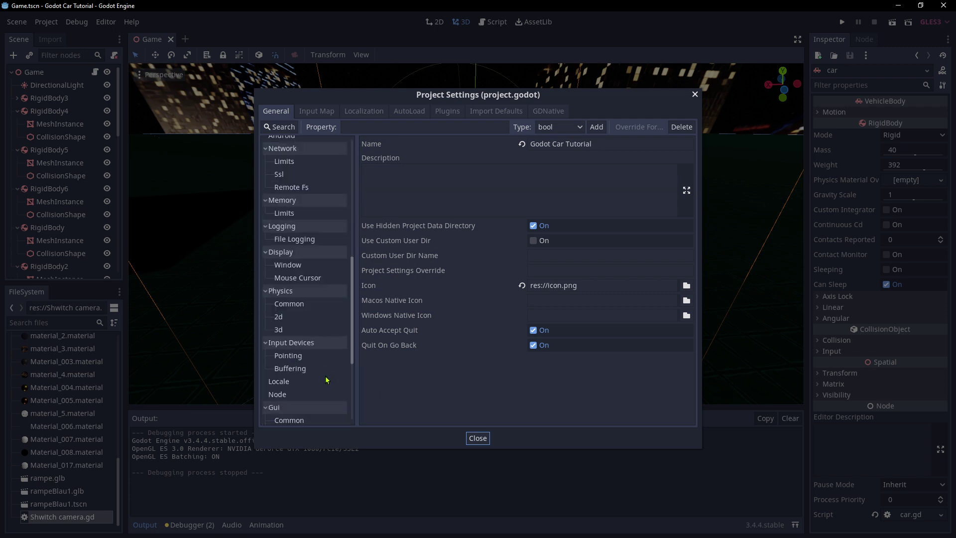
scroll(298, 338, up, 5)
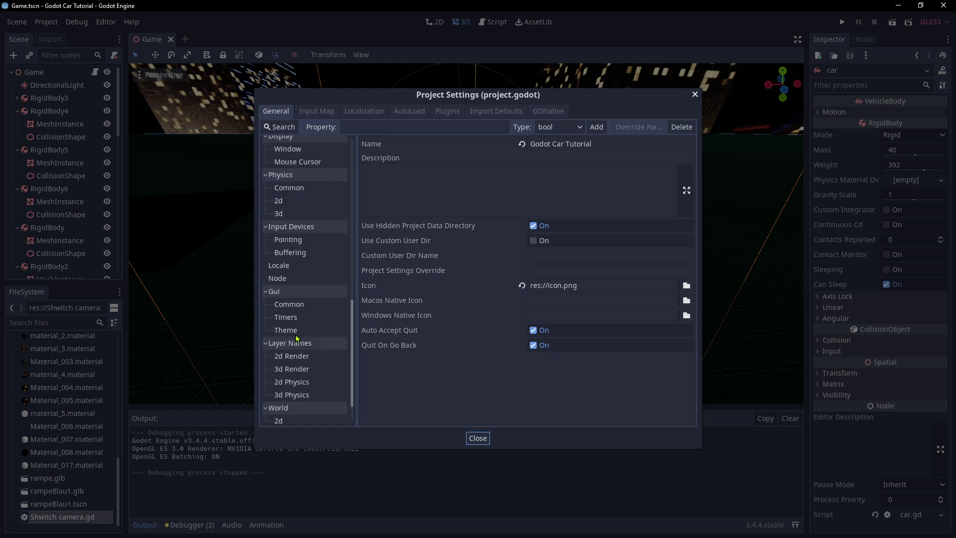
scroll(290, 269, up, 3)
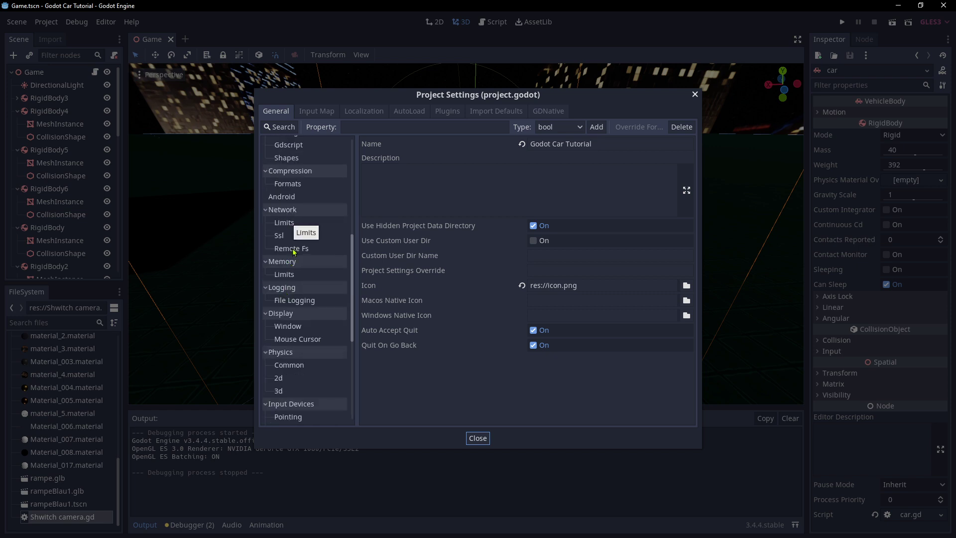
scroll(307, 286, up, 6)
scroll(306, 282, up, 5)
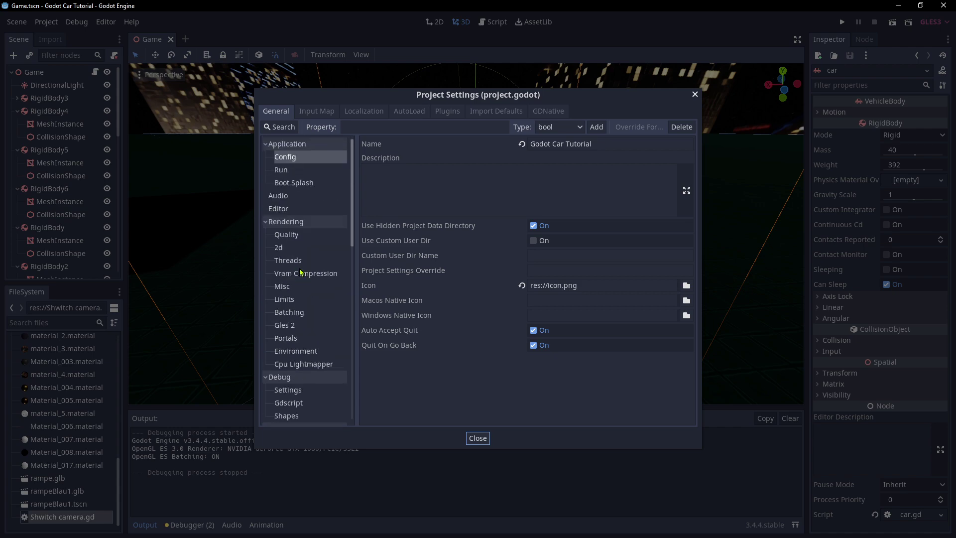
click(696, 97)
Run the game, drive the car with left turns into the ball and on past the yellow building, and close the game
scroll(622, 207, down, 3)
middle_drag(621, 207, 300, 217)
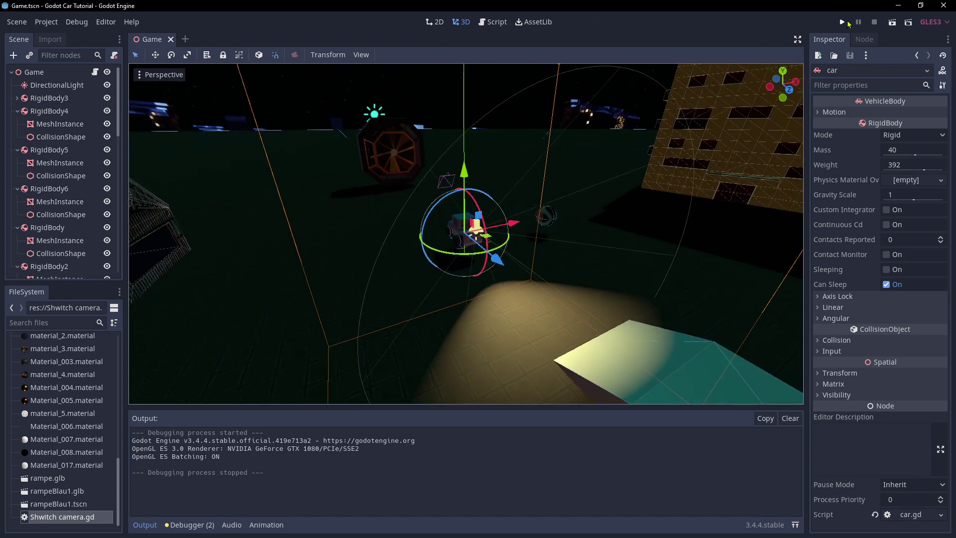
click(847, 23)
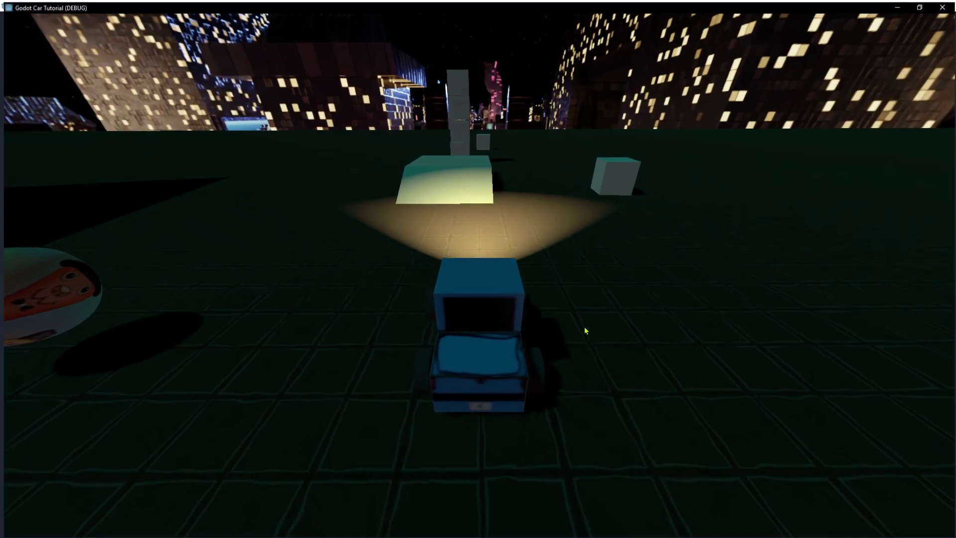
key(a)
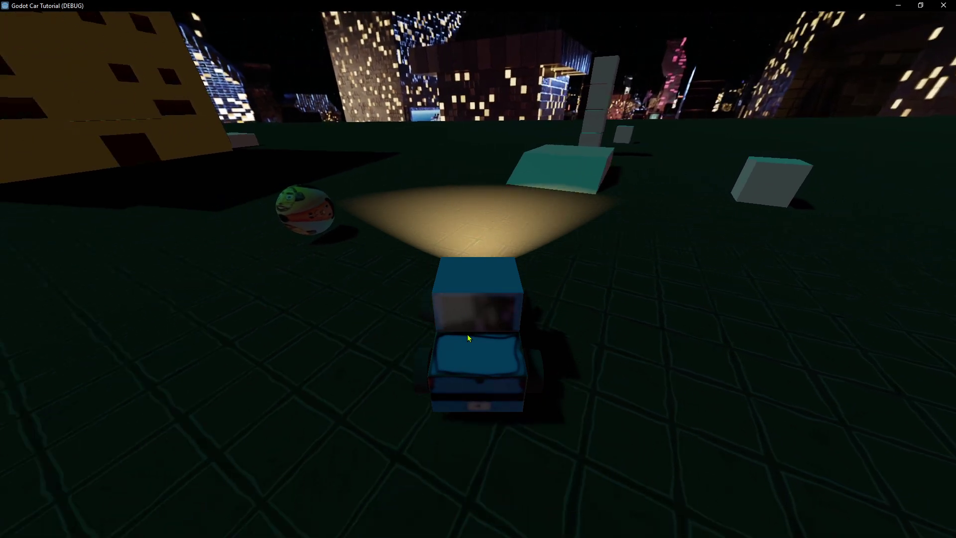
key(w)
key(a)
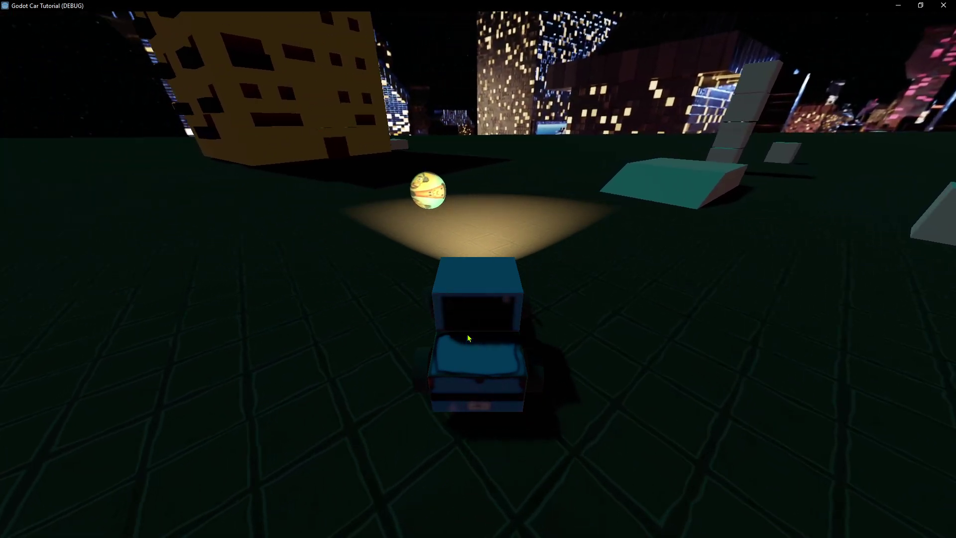
key(w)
key(a)
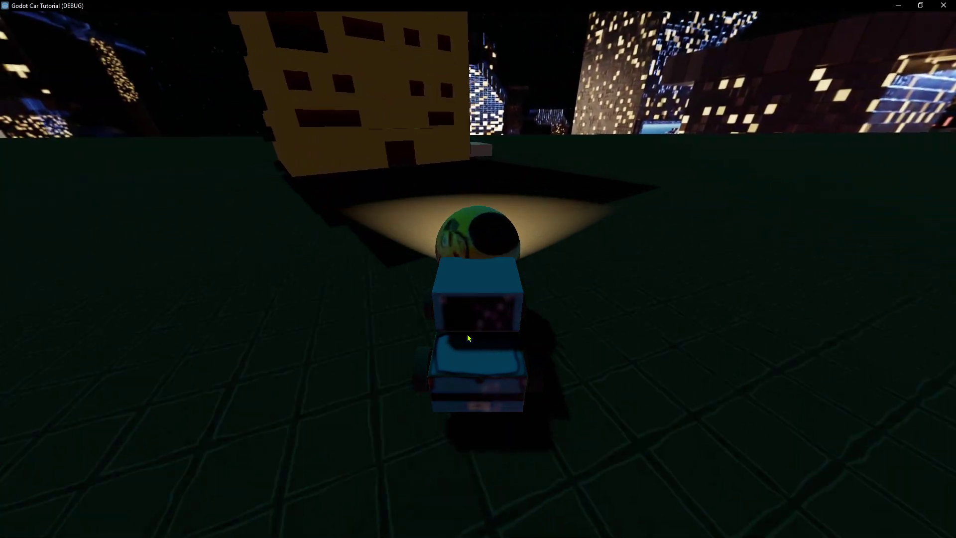
key(w)
key(d)
key(a)
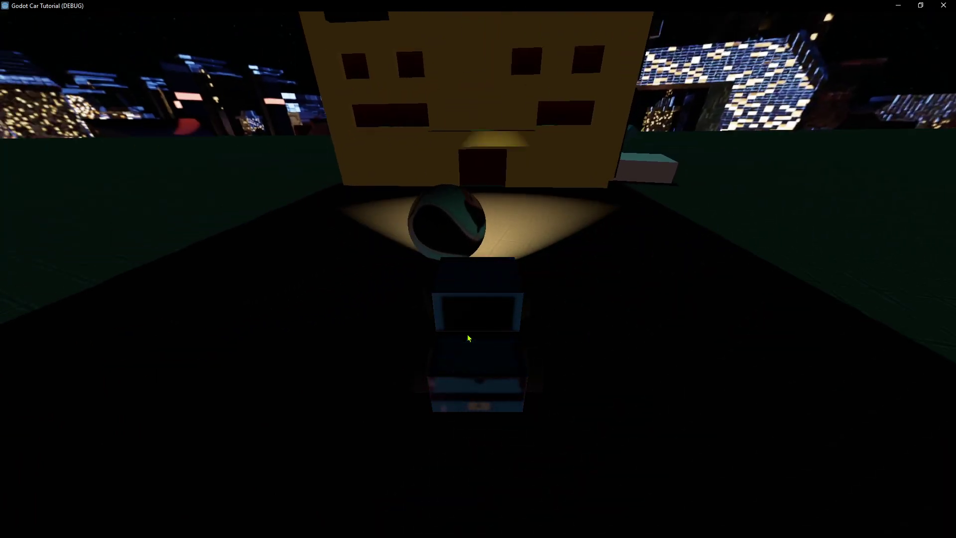
key(Left)
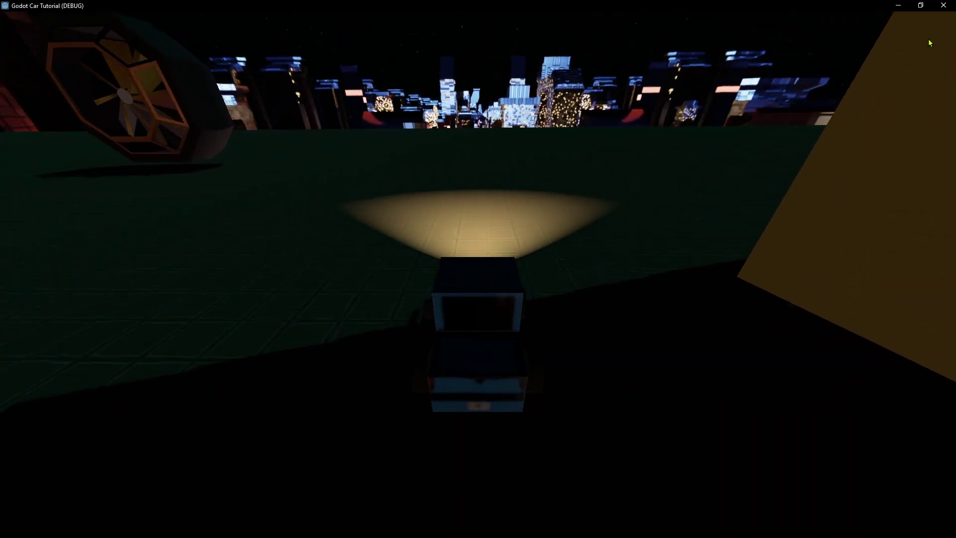
click(943, 5)
Select the ball's MeshInstance beside the car, frame it in the 3D view and inspect it up close with its nodes
click(550, 224)
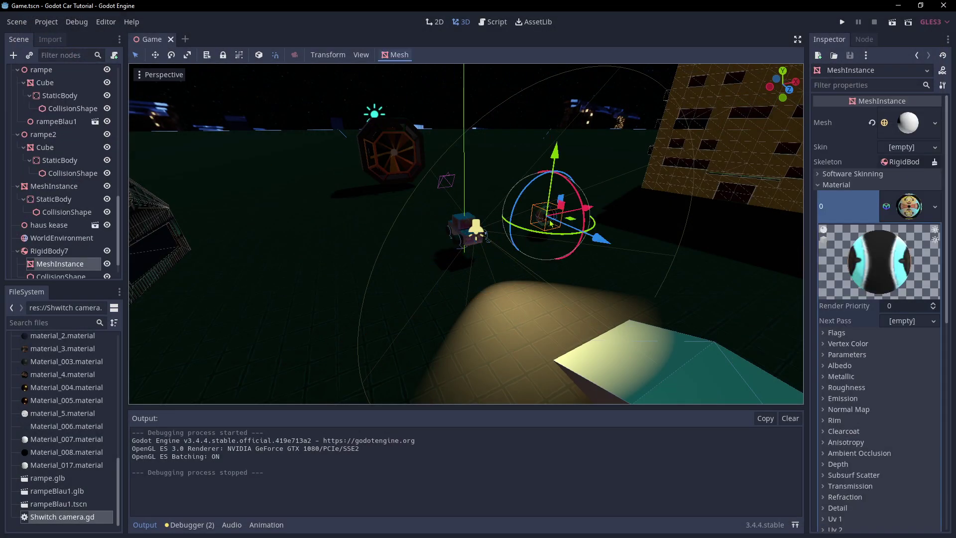
scroll(268, 263, up, 3)
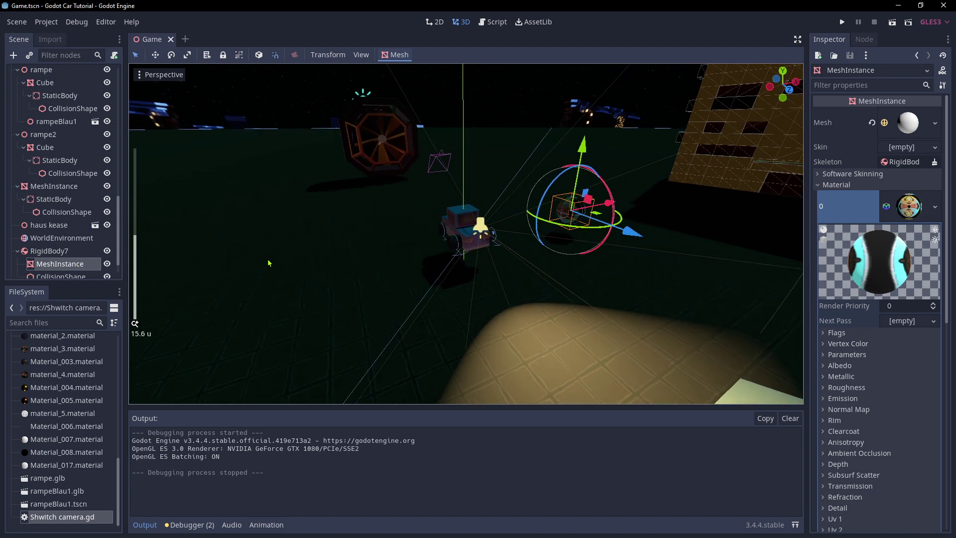
key(f)
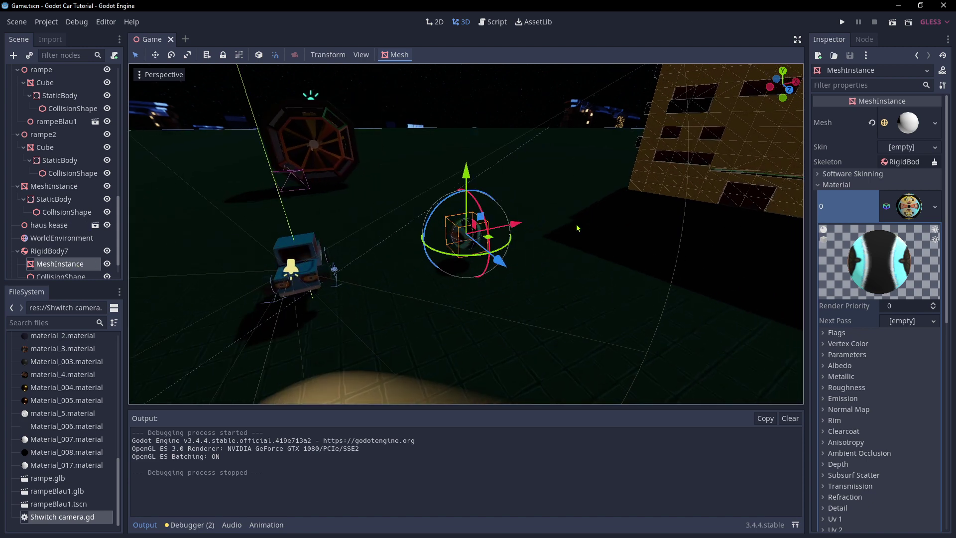
scroll(576, 227, up, 18)
middle_drag(589, 241, 337, 260)
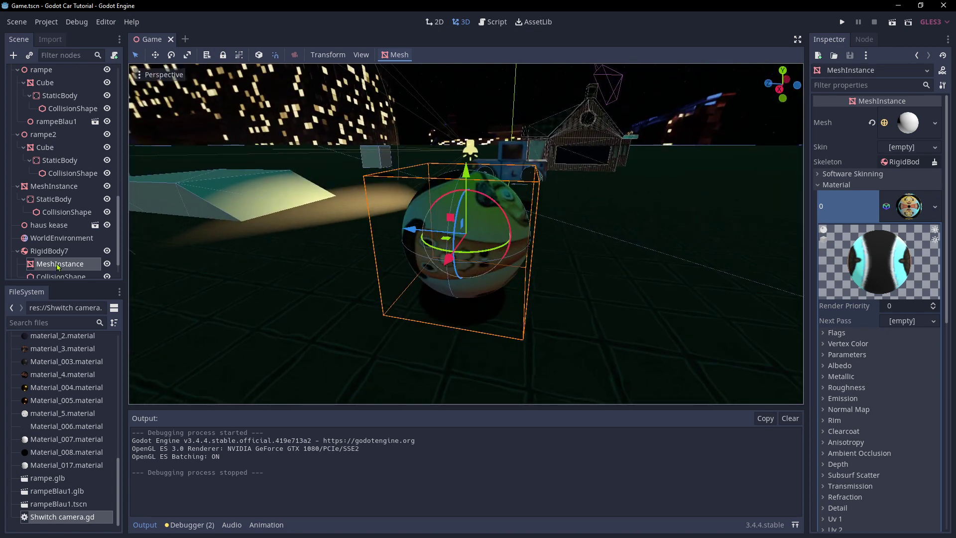
scroll(58, 267, down, 2)
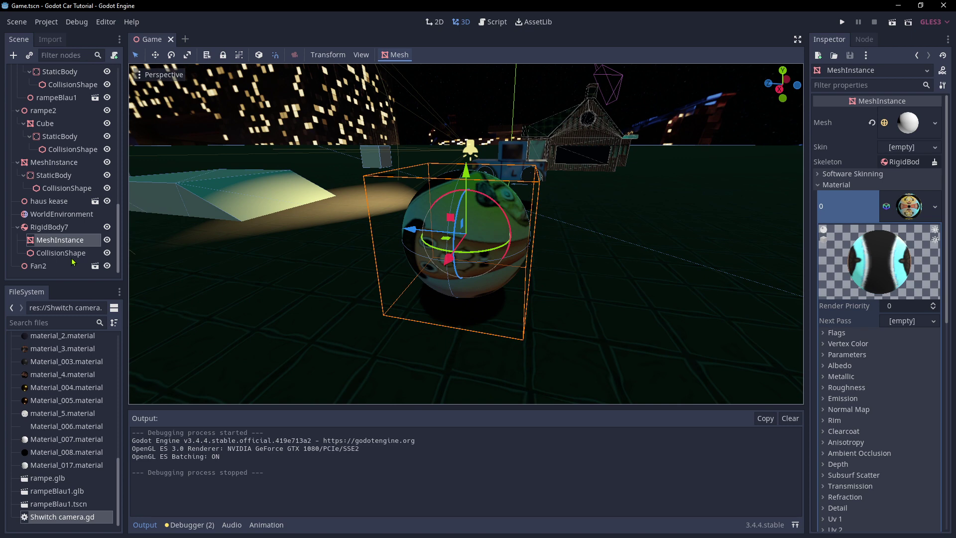
Nudge the ball's RigidBody7 along the vertical axis and go through its MeshInstance and CollisionShape child nodes
click(43, 227)
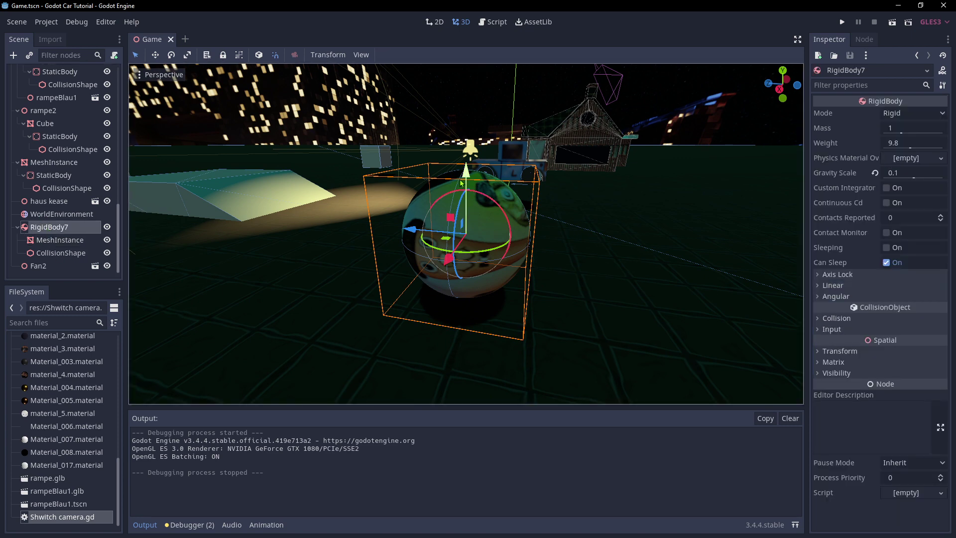
mouse_move(460, 183)
mouse_down()
mouse_move(463, 80)
mouse_move(461, 182)
mouse_up()
click(72, 241)
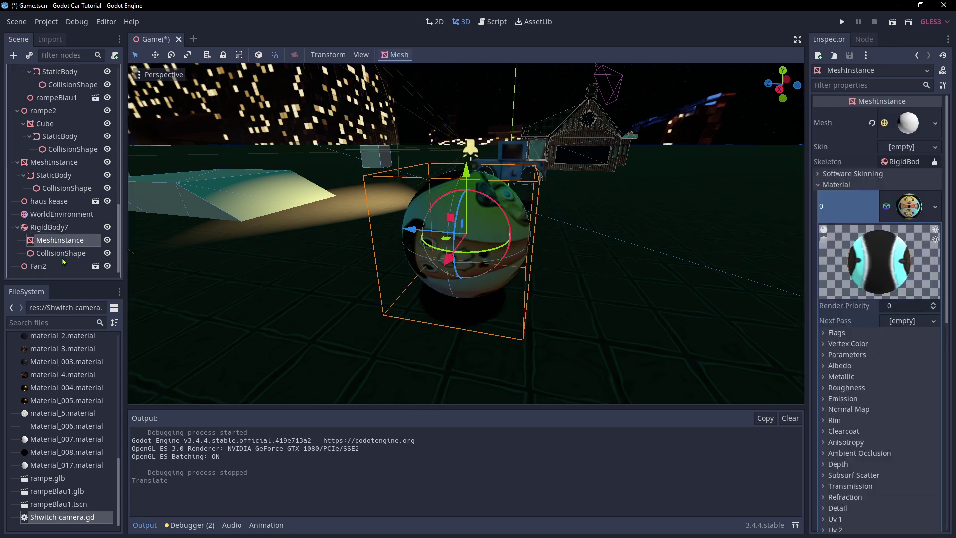
click(62, 254)
click(58, 240)
click(47, 228)
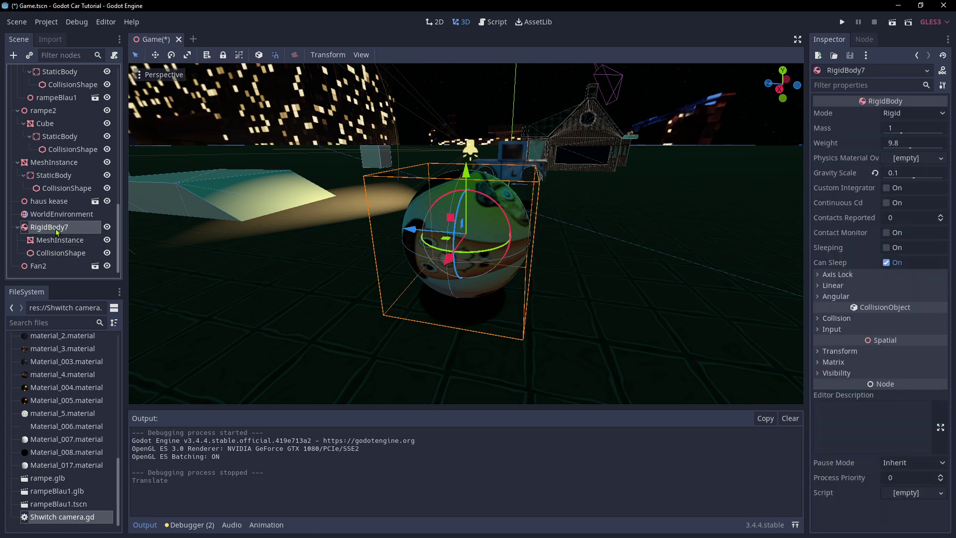
mouse_move(466, 178)
mouse_down()
mouse_move(466, 114)
mouse_move(466, 169)
mouse_up()
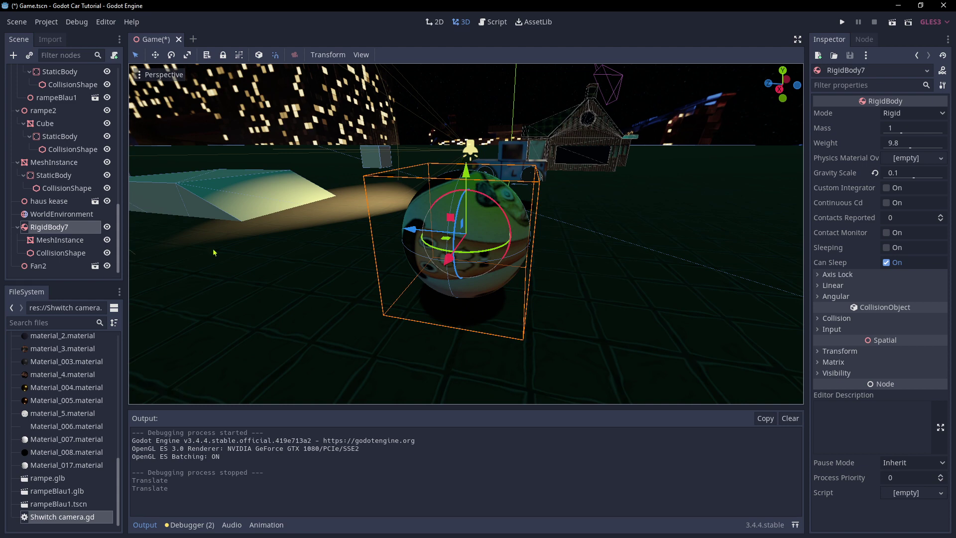
click(71, 241)
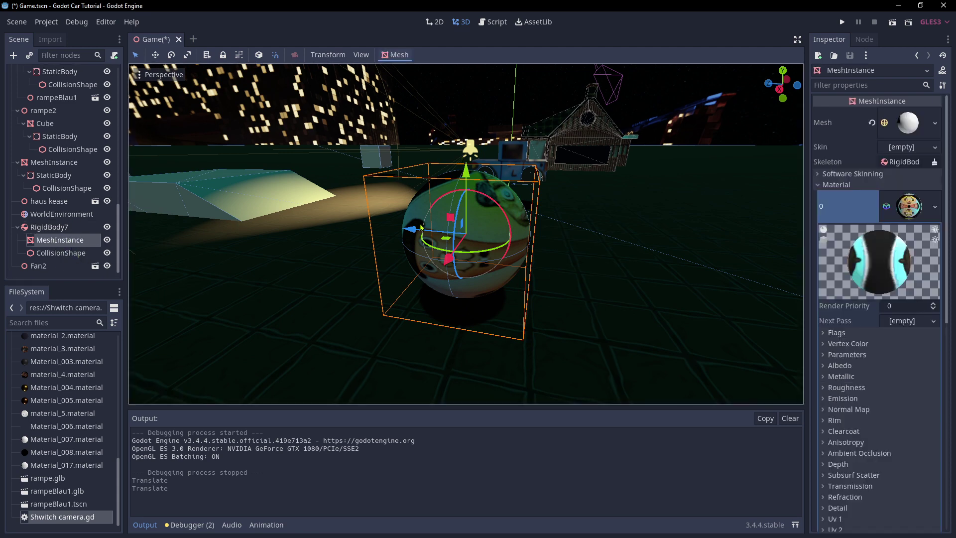
Move the ball's MeshInstance along the Z axis away from its collision shape and back into place
drag(422, 237, 291, 243)
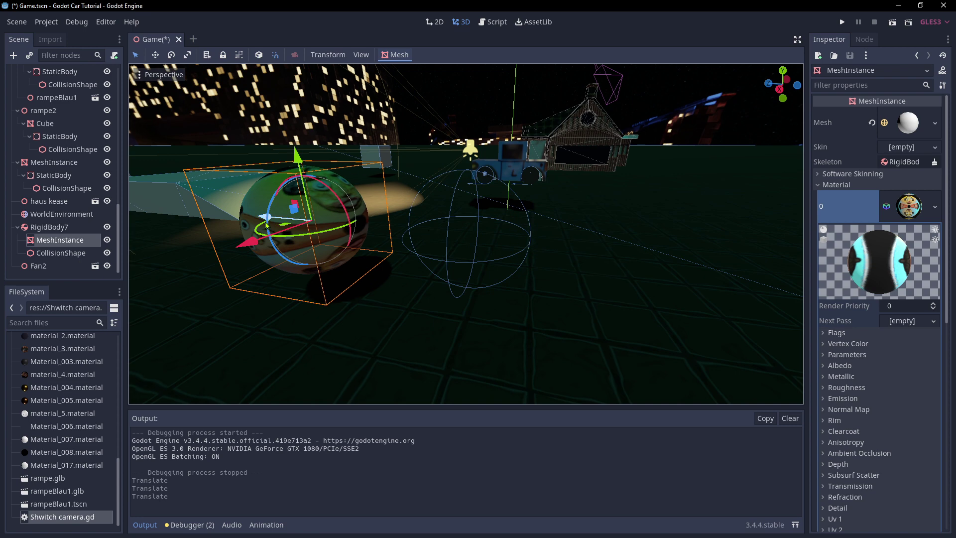
mouse_move(268, 221)
mouse_down()
mouse_move(399, 244)
mouse_move(299, 234)
mouse_move(264, 220)
mouse_up()
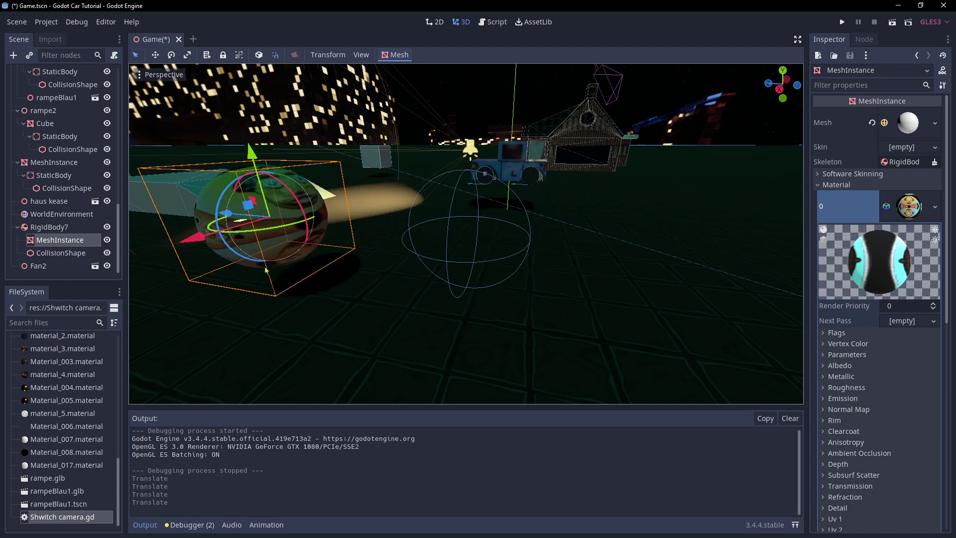
drag(231, 223, 436, 229)
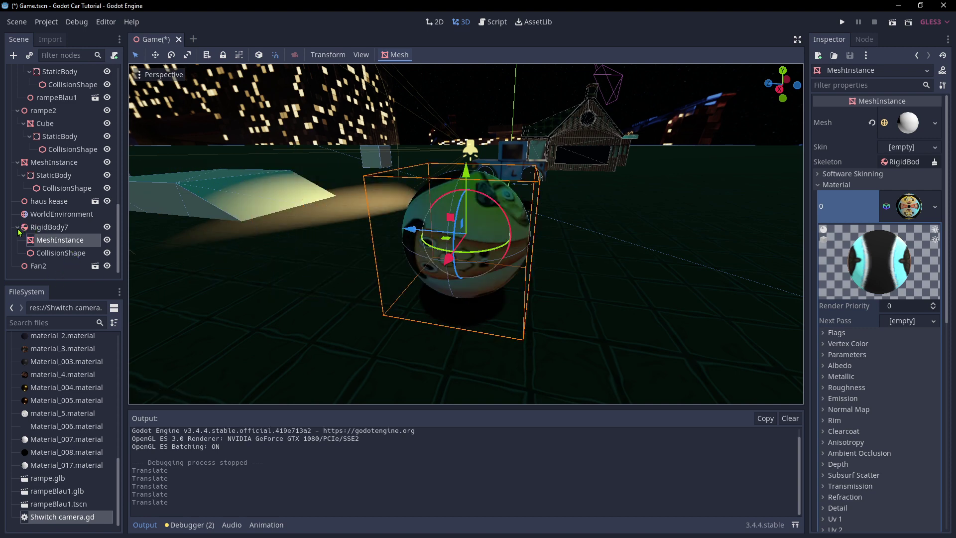
Collapse the ball's RigidBody7 node, select it and move the whole body along the Z axis to 2
click(18, 228)
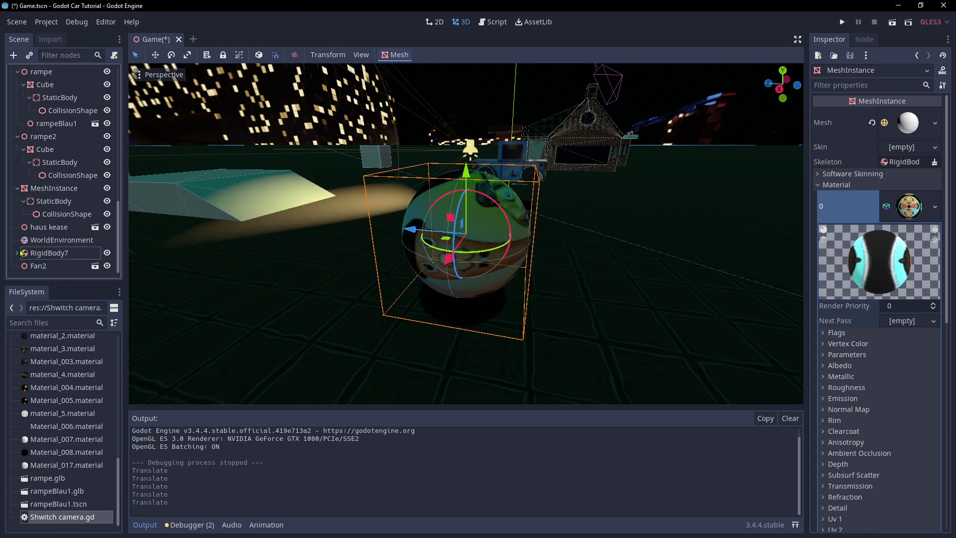
click(18, 252)
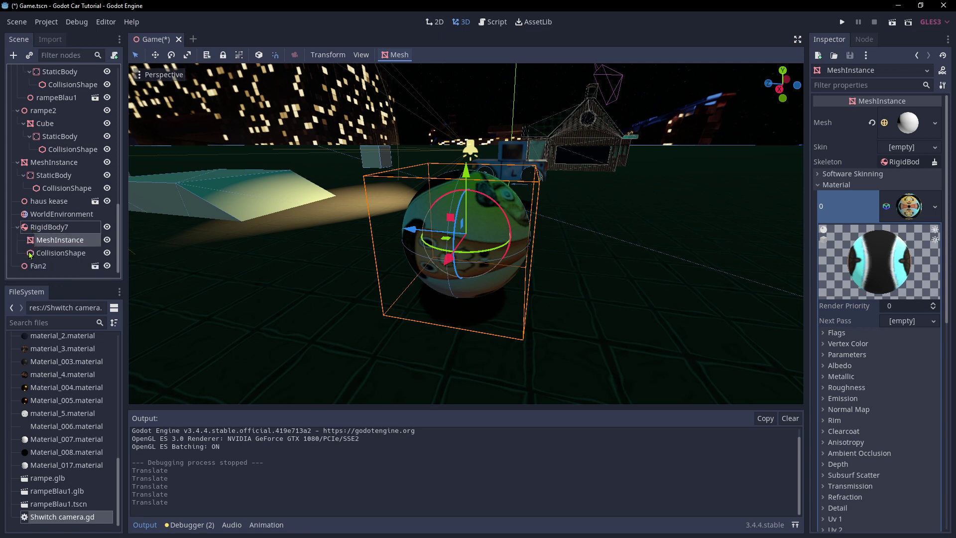
click(18, 227)
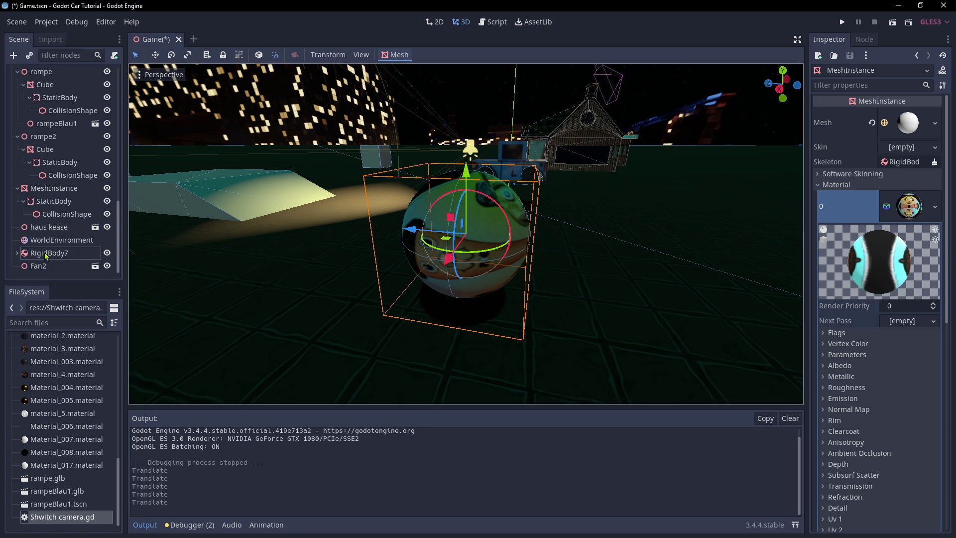
click(60, 254)
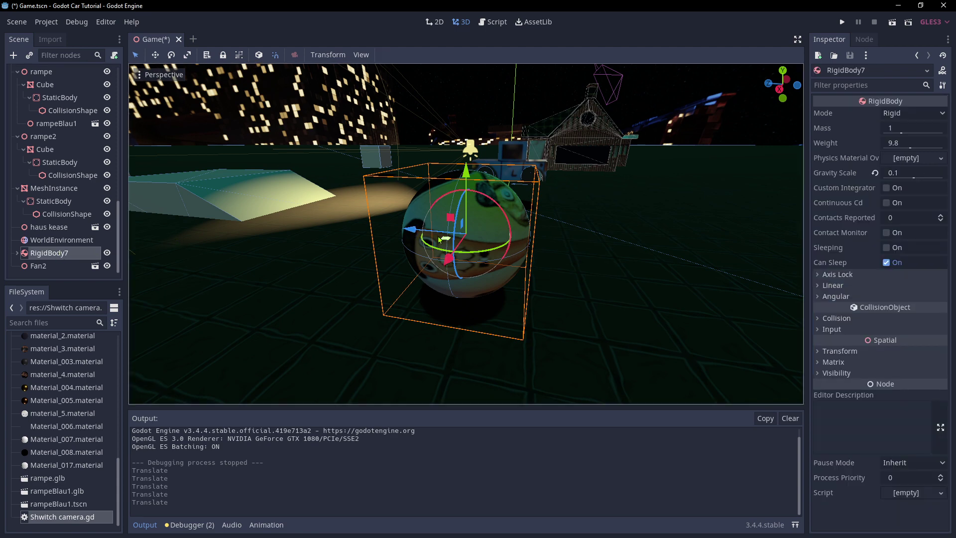
drag(411, 232, 354, 248)
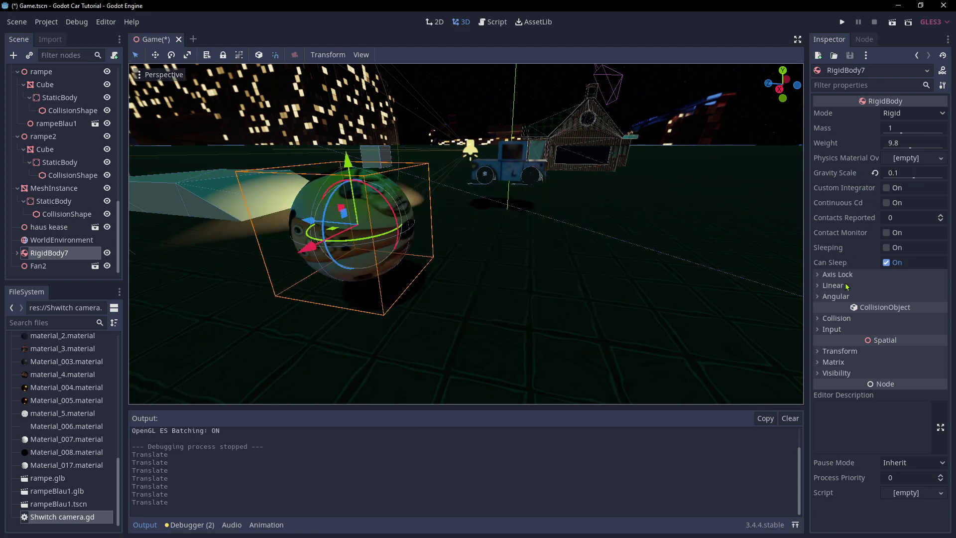
Set the RigidBody7 scale to 3 on the X, Y and Z axes in its Transform properties
click(839, 351)
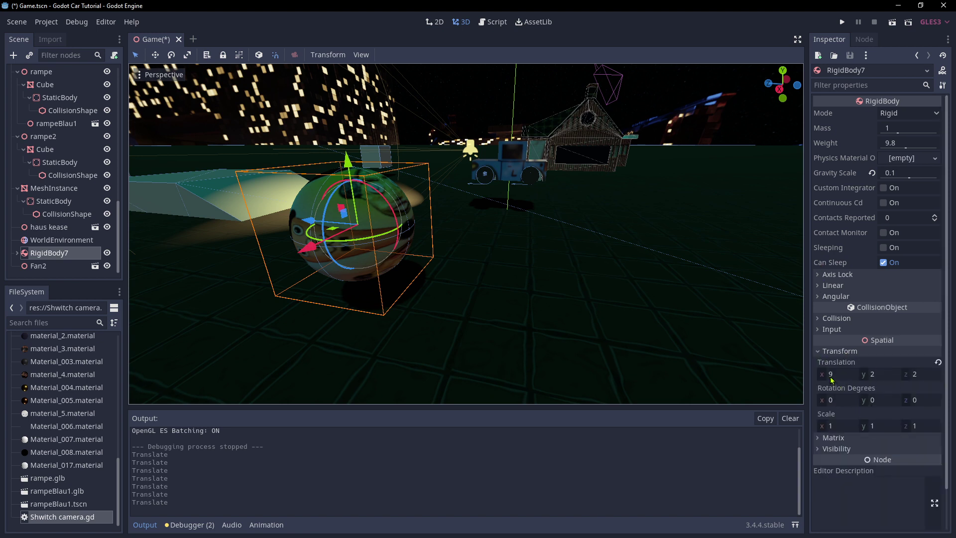
click(849, 424)
key(Return)
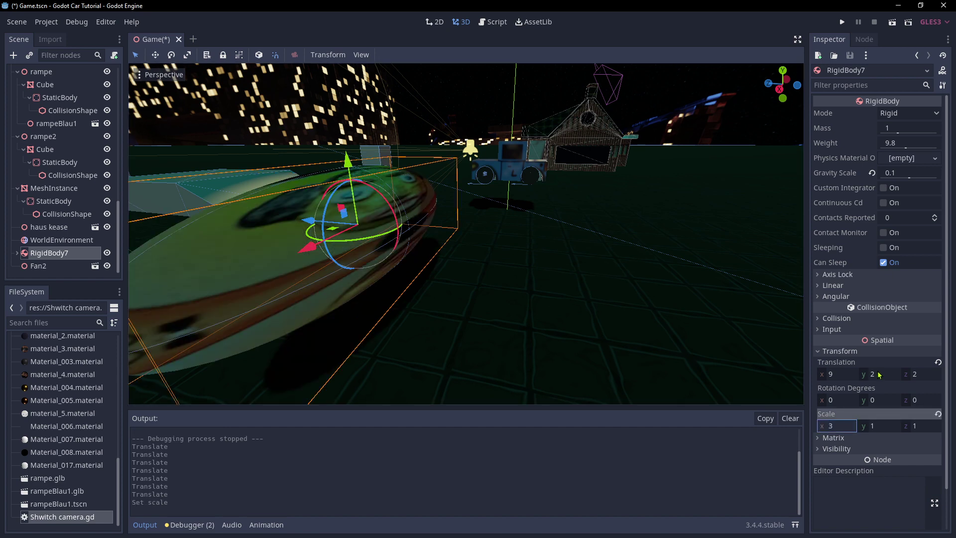
click(876, 422)
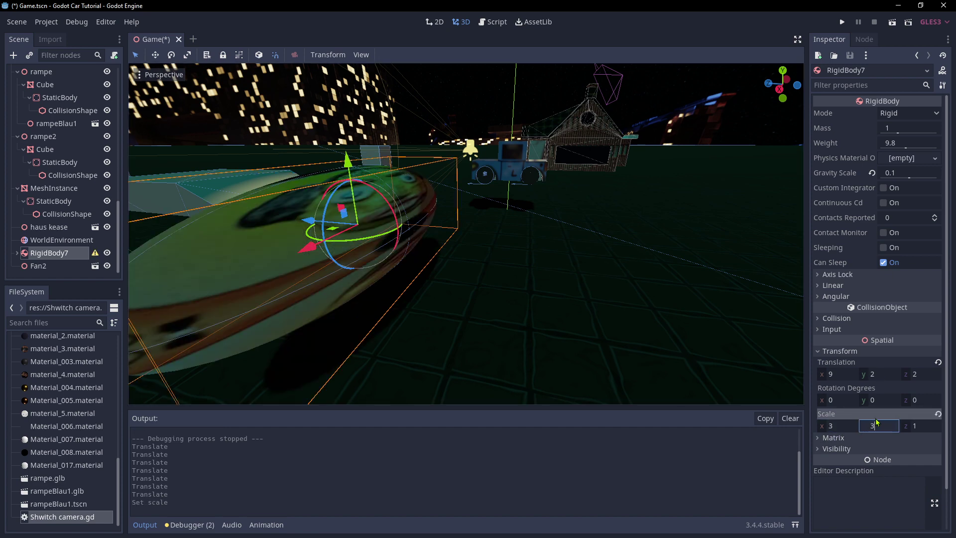
key(Return)
click(921, 426)
text(3)
key(Return)
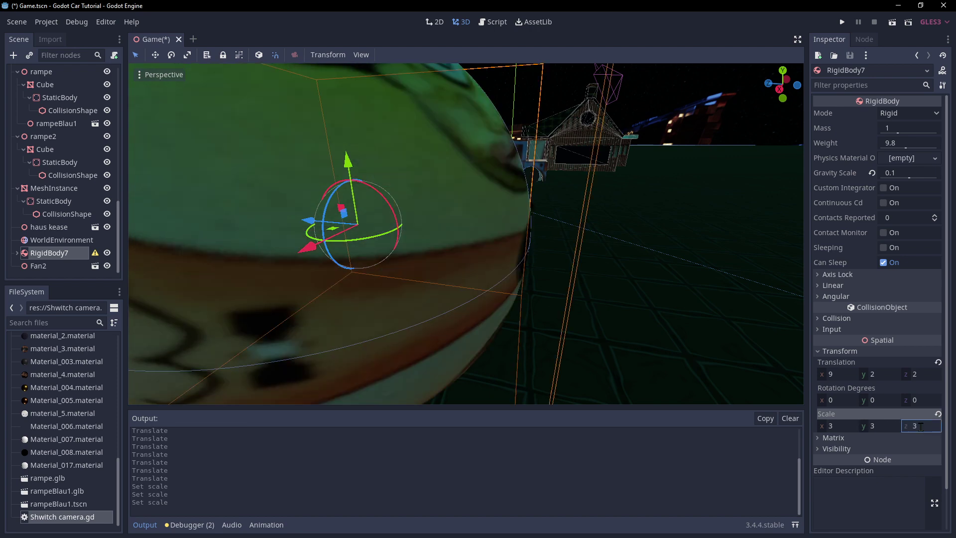
Try to move the enlarged ball's MeshInstance separately from its body along the Z axis, and undo the move
scroll(357, 225, down, 5)
drag(412, 234, 241, 212)
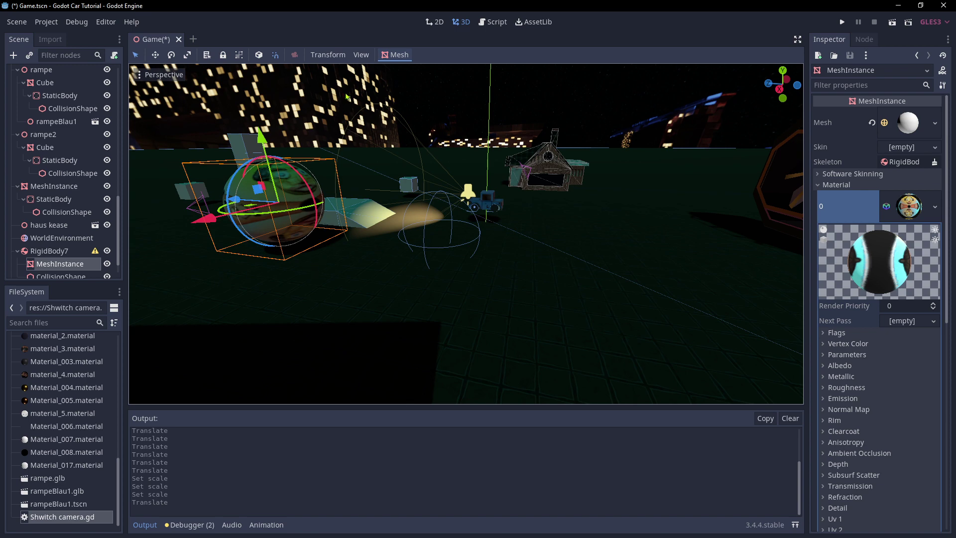
key(ctrl+z)
Read and close the configuration warning on RigidBody7, and inspect the scaled ball up close with its child nodes
click(50, 251)
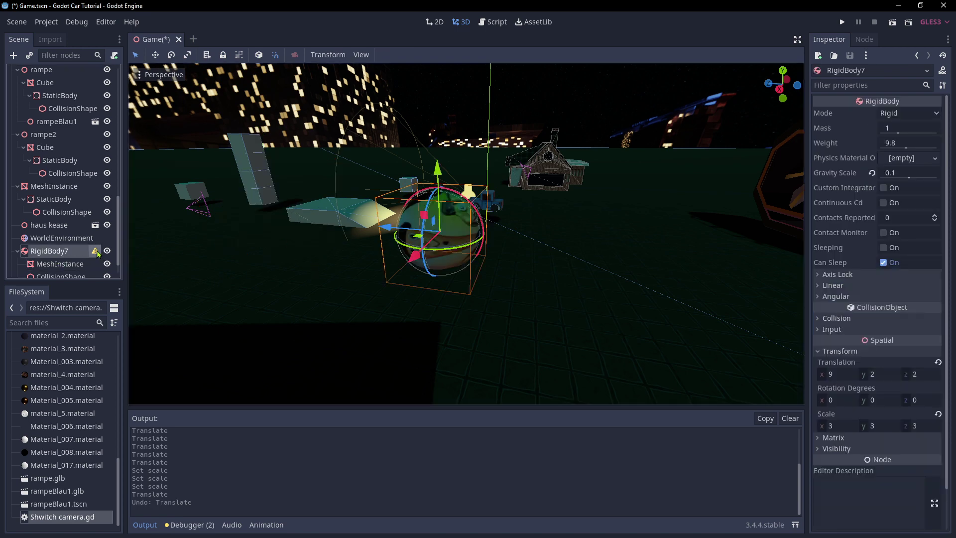
click(95, 251)
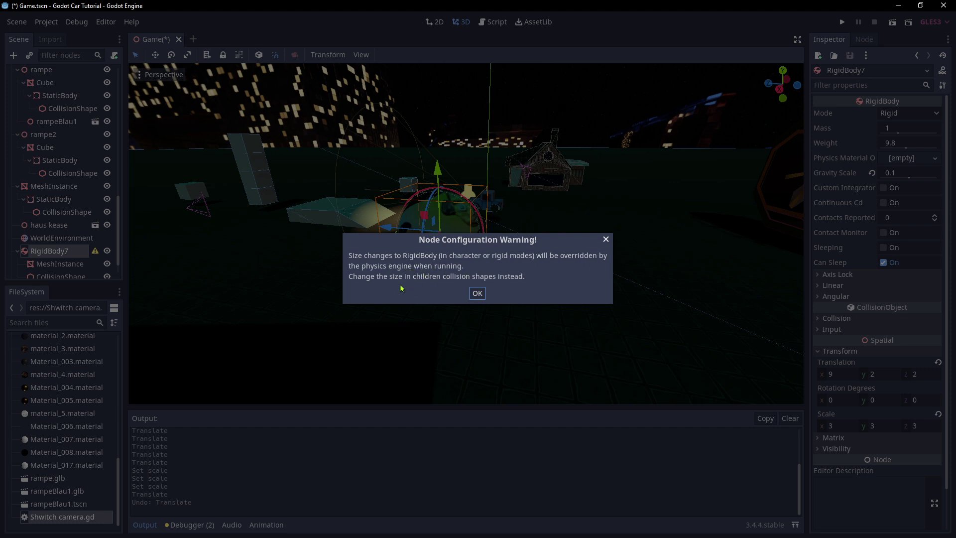
click(476, 294)
click(18, 251)
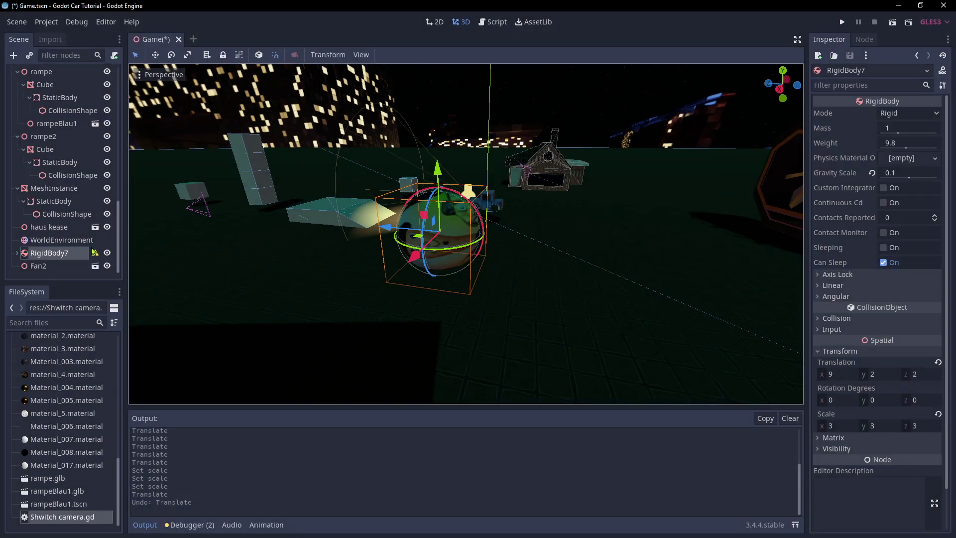
click(18, 253)
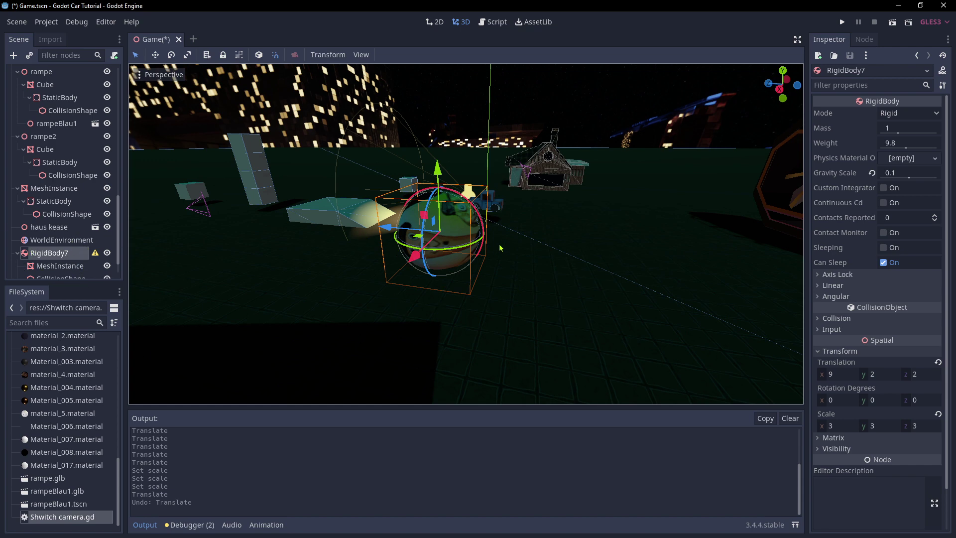
scroll(500, 247, up, 4)
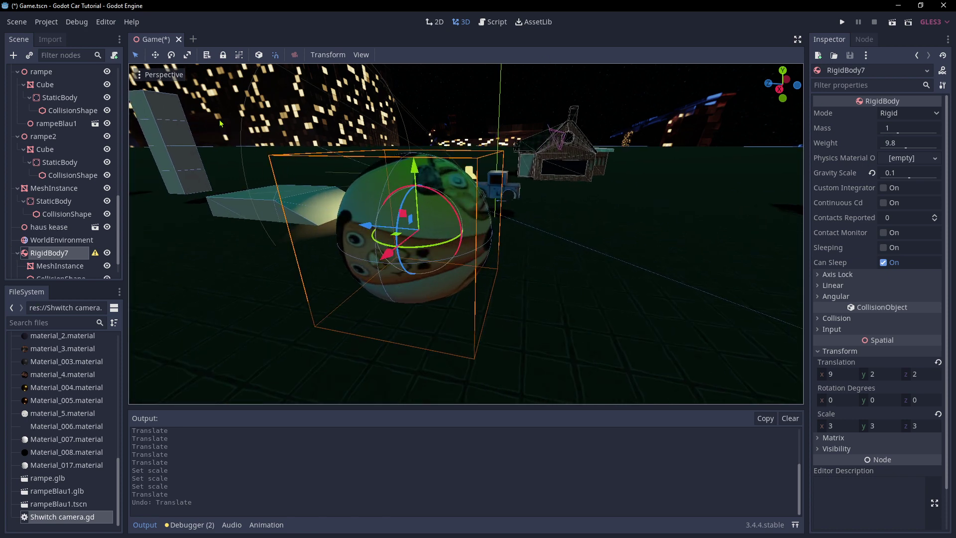
click(18, 252)
scroll(463, 224, down, 5)
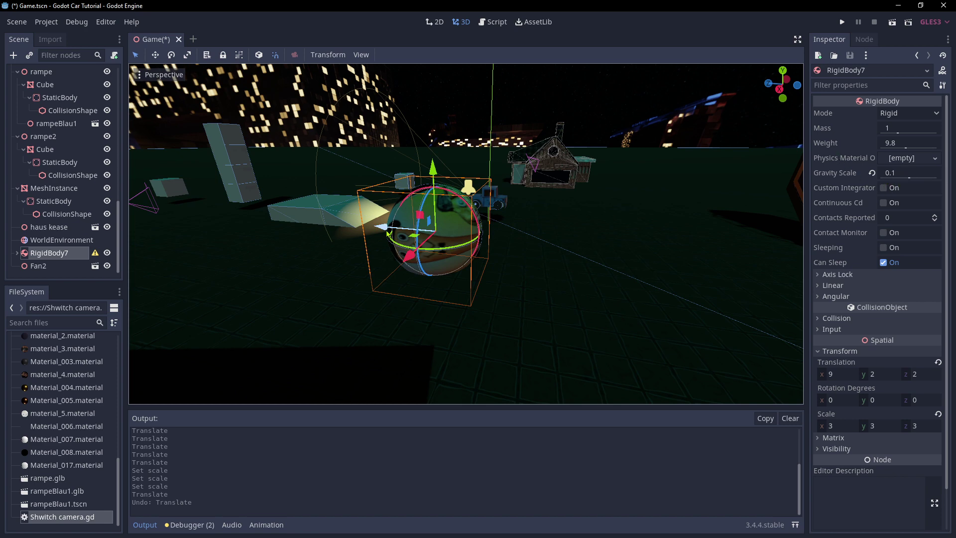
Run the game, reverse the car away from the ball and drive forward into it
click(842, 22)
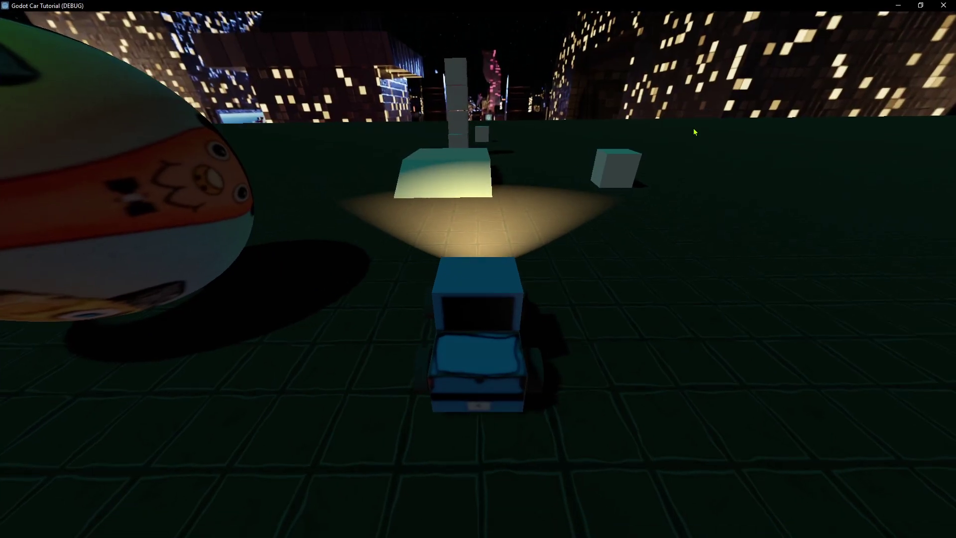
key(Down)
key(Right)
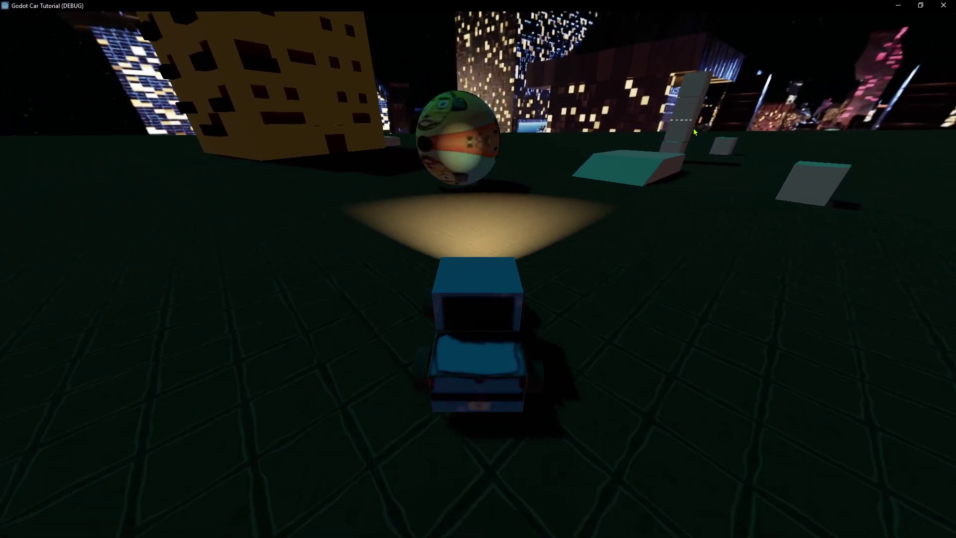
key(Up)
key(Left)
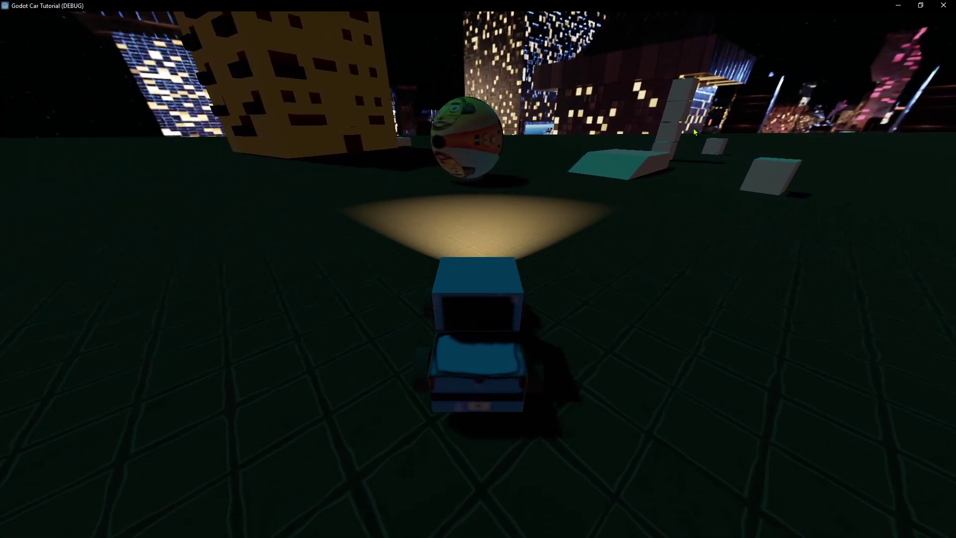
key(Up)
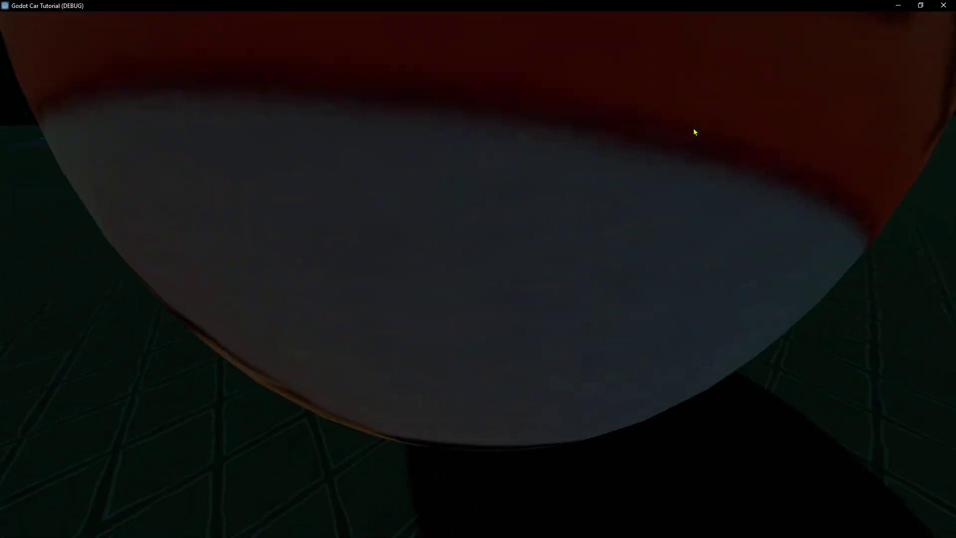
key(Up)
key(Right)
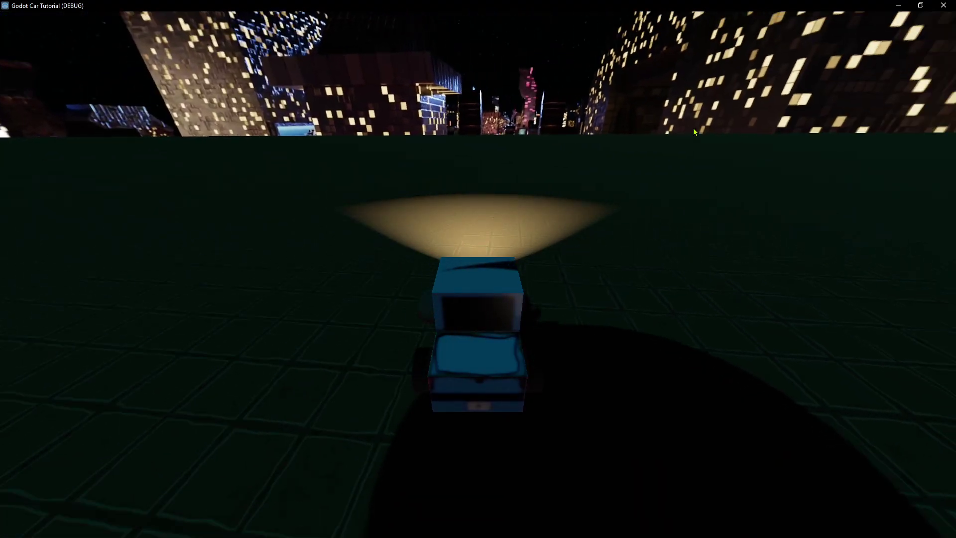
Turn the car around to the right and drive back into the ball to push it across the ground
key(Right)
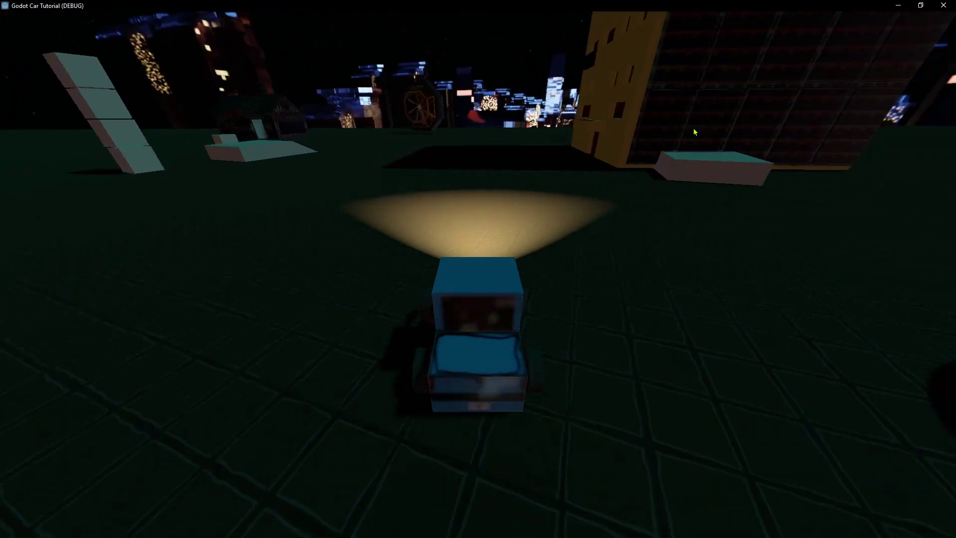
key(Right)
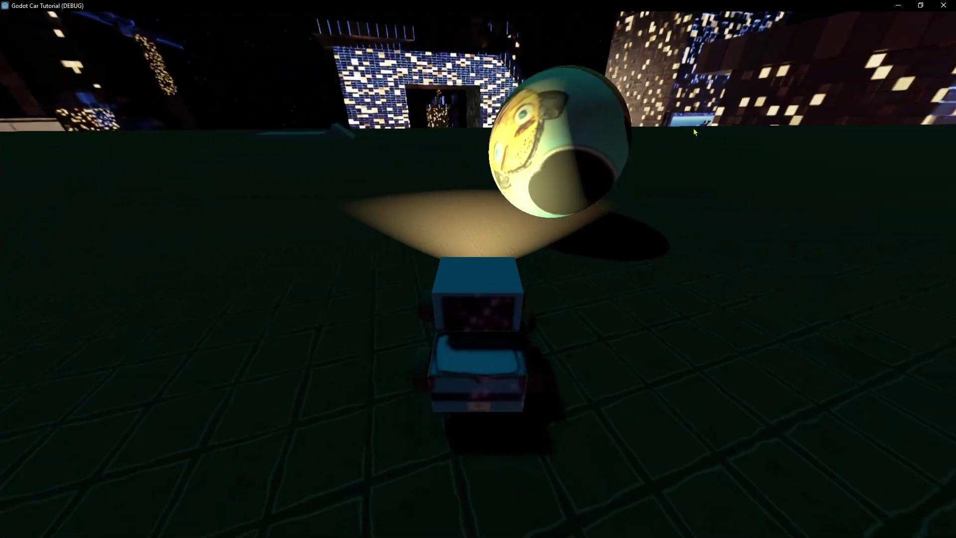
key(Up)
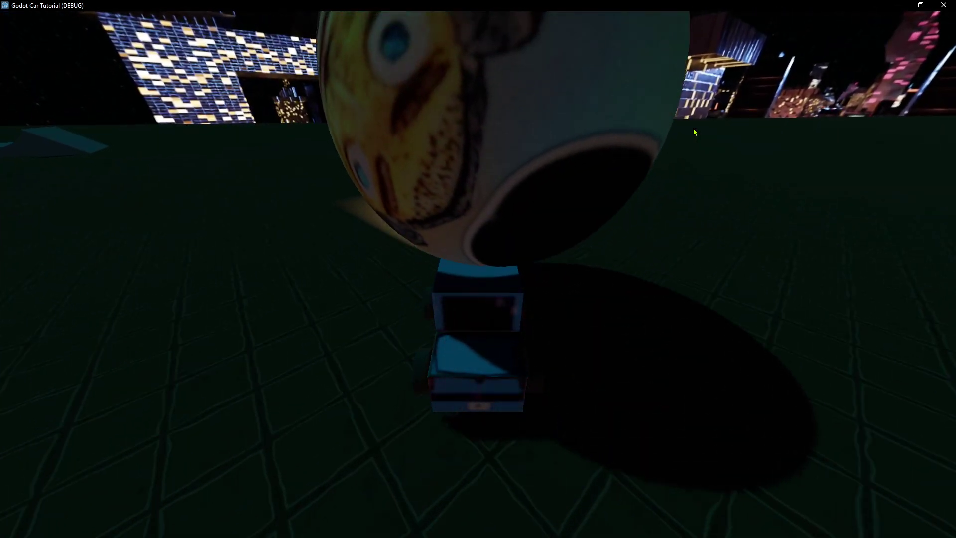
key(Up)
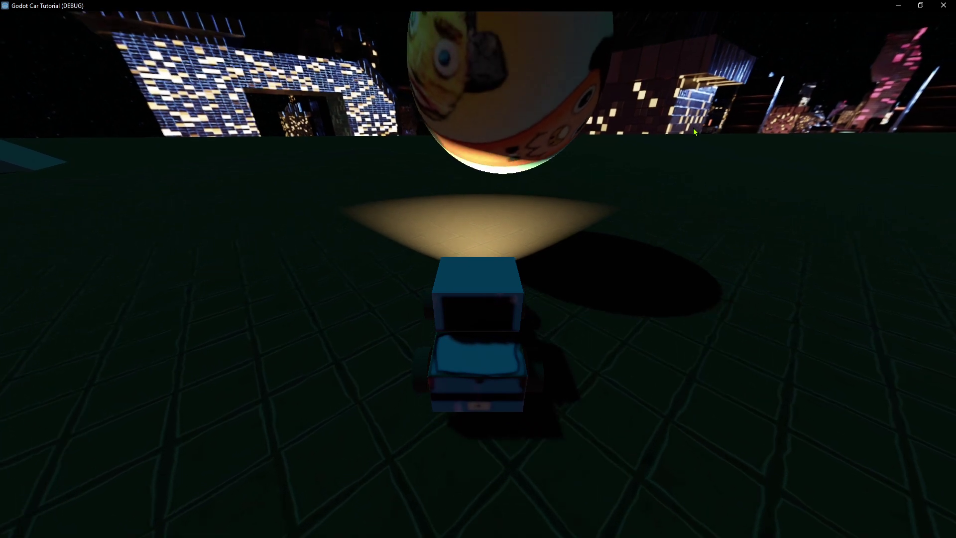
key(Right)
key(Up)
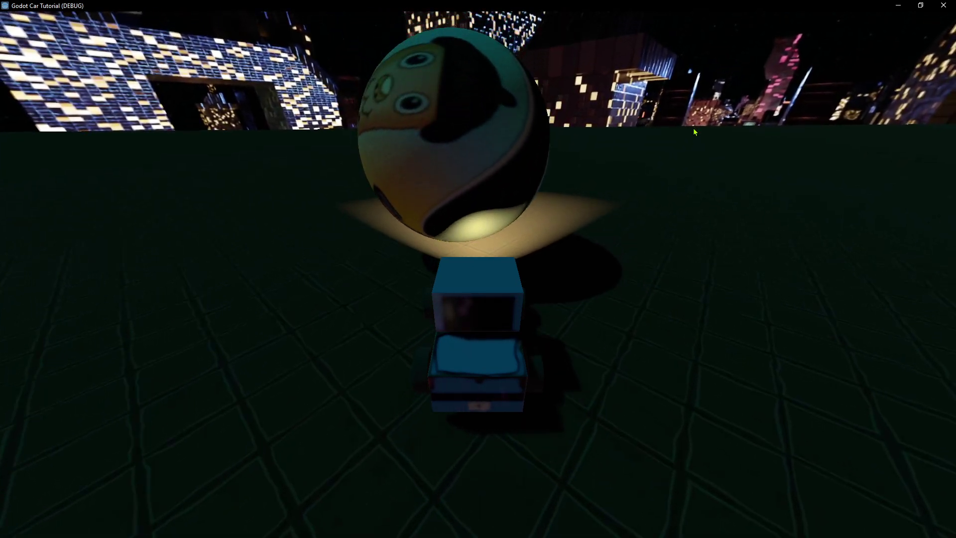
key(Left)
key(Right)
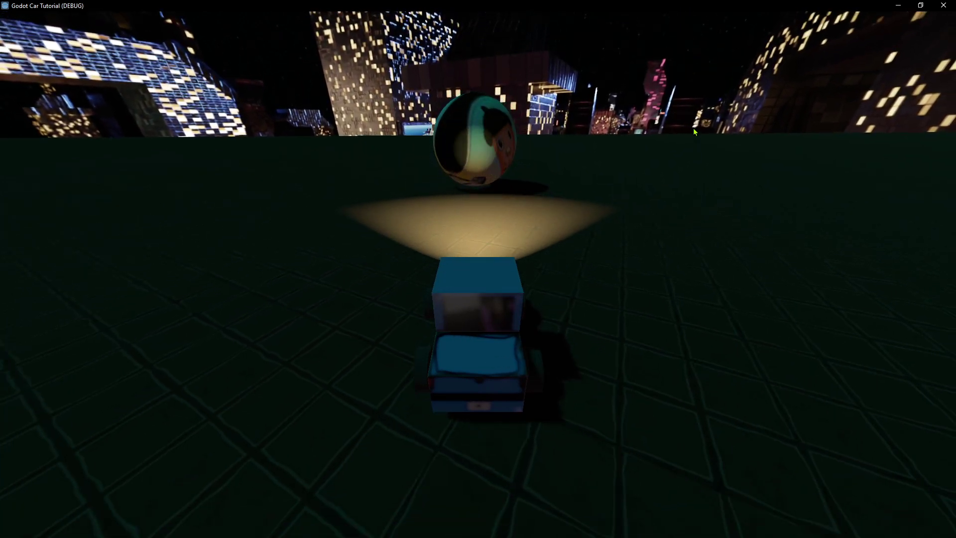
Drive the car forward toward the ball, pass beside it and circle right until the ball is ahead again
key(Left)
key(Up)
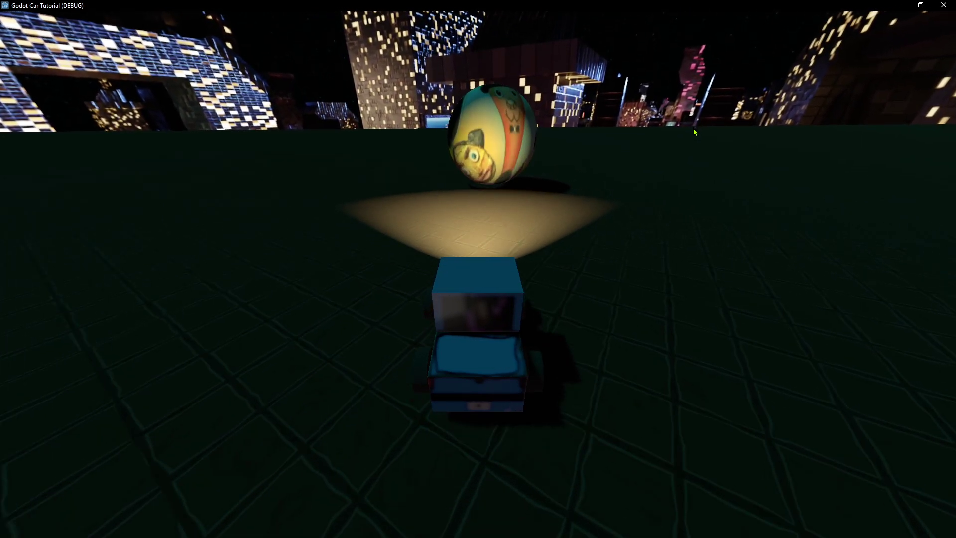
key(Right)
key(Up)
key(Right)
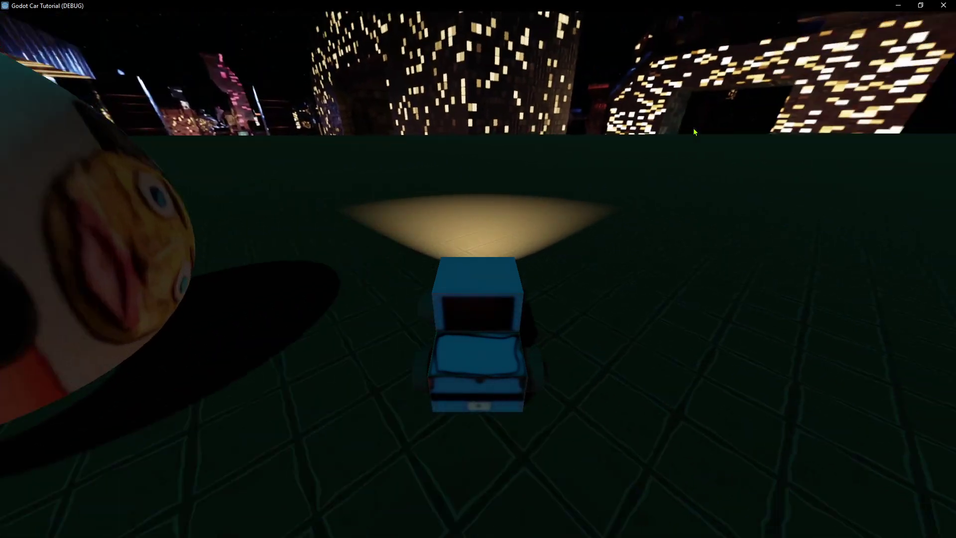
key(Right)
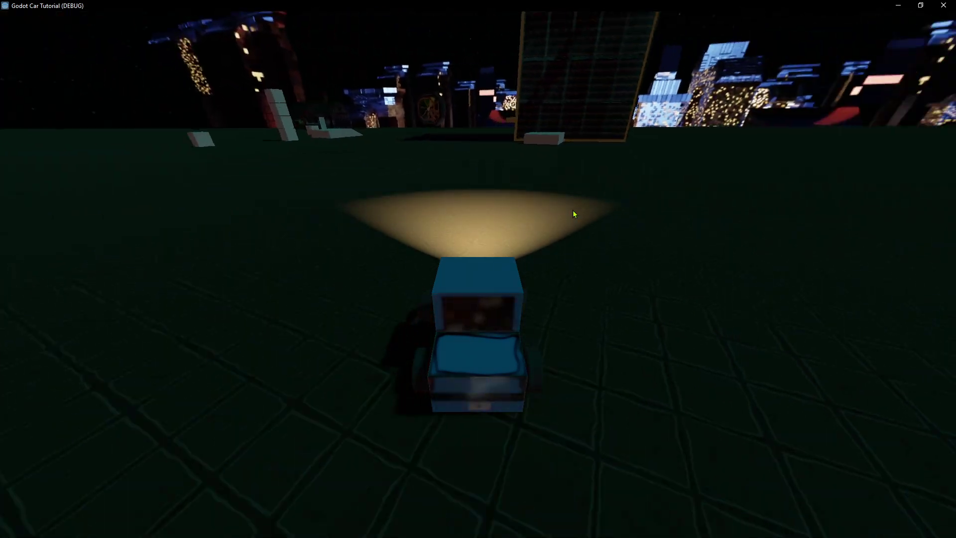
key(Right)
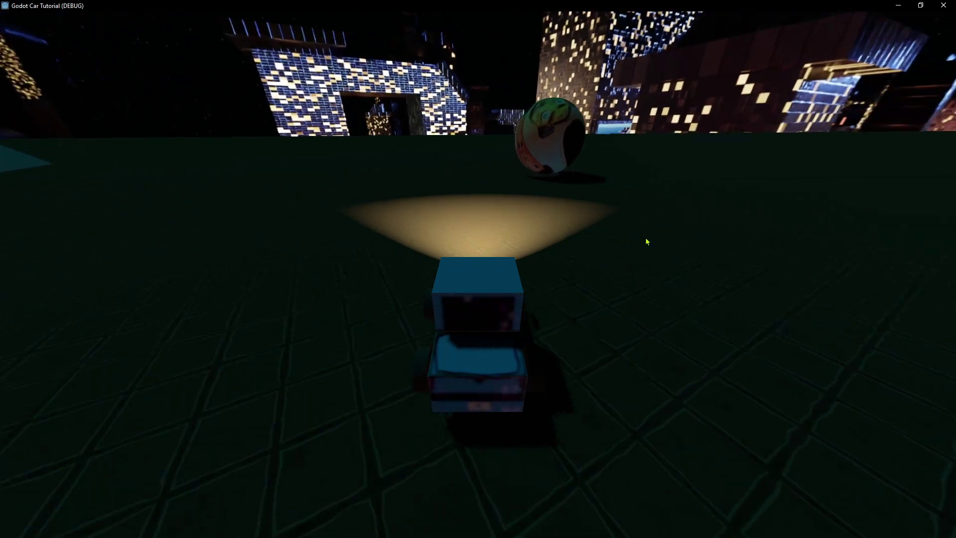
Turn the car around on the open ground and drive it straight into the giant ball
key(Up)
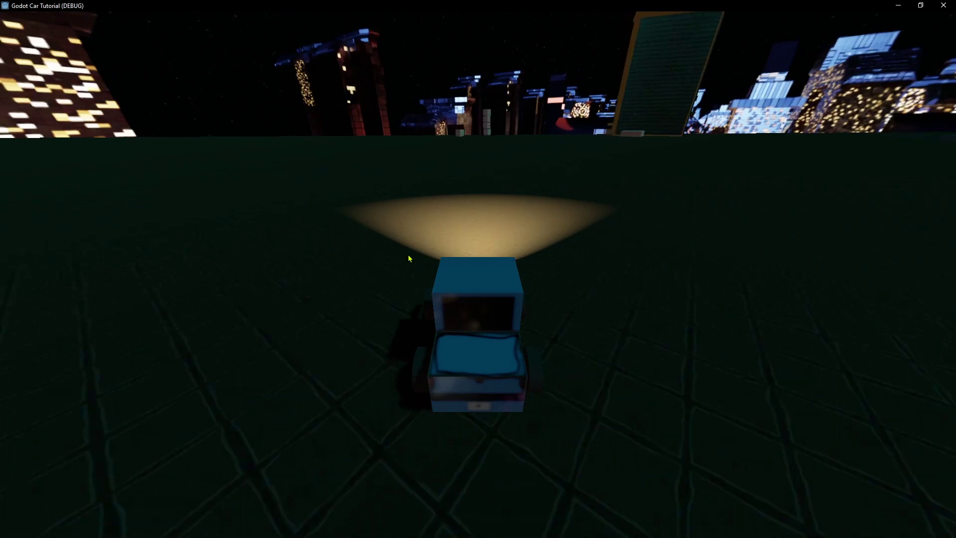
key(d)
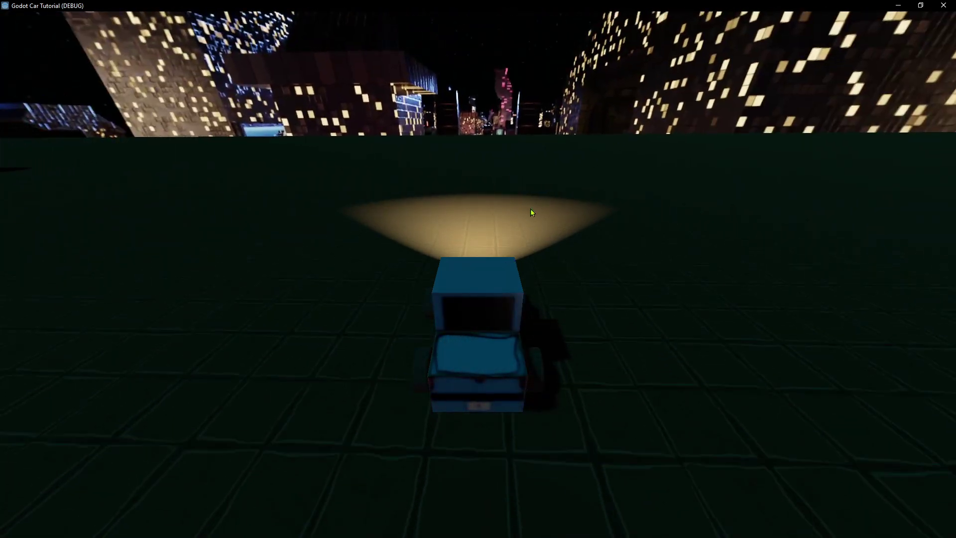
key(a)
key(w)
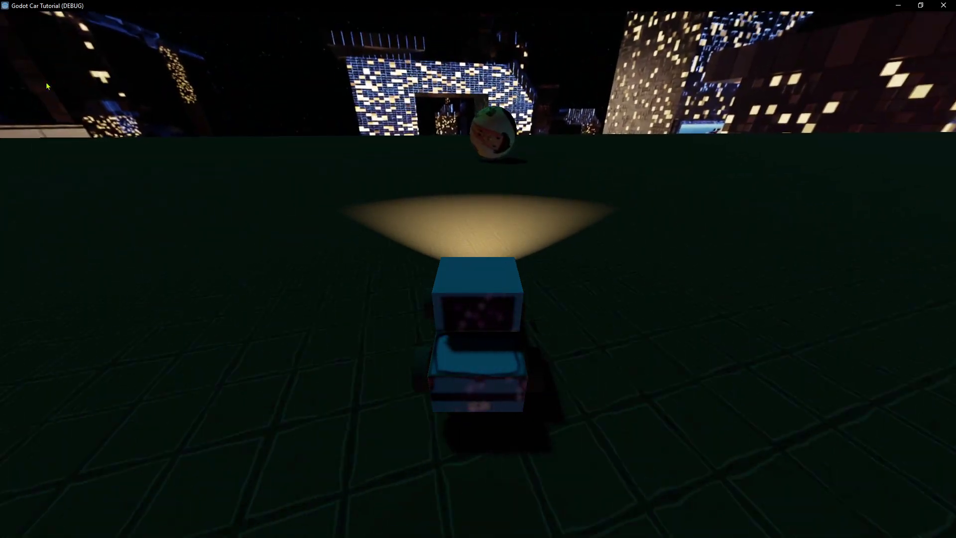
key(d)
key(a)
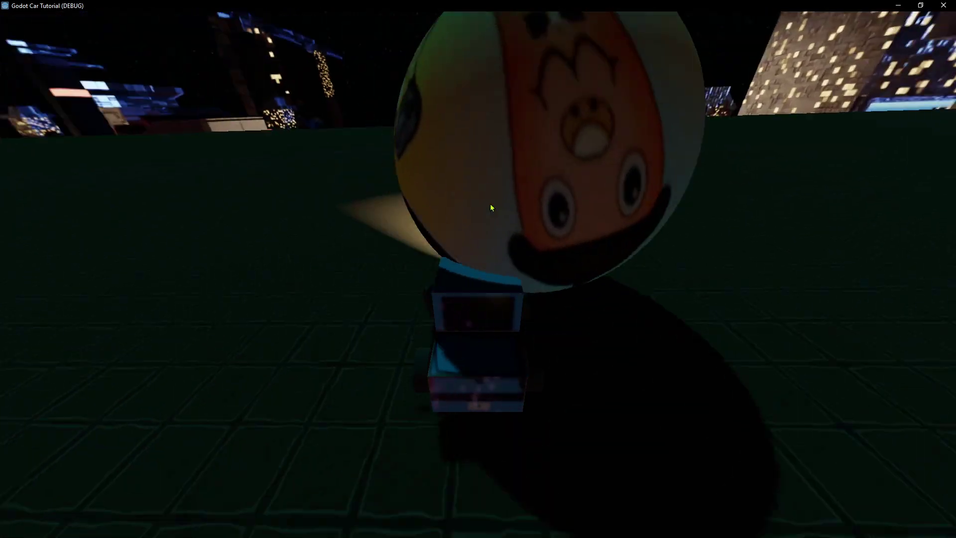
Steer the car away from the ball in wide loops across the ground, turning both left and right
key(a)
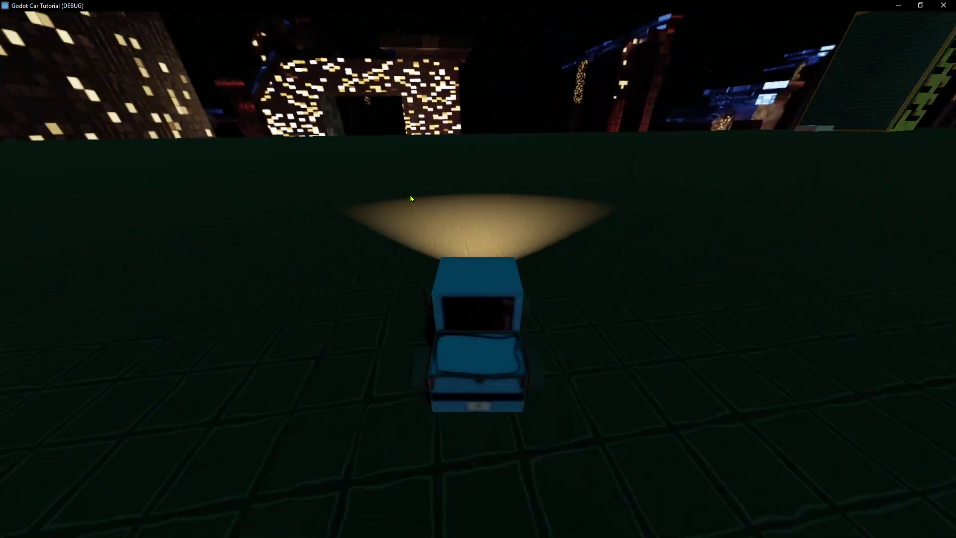
key(a)
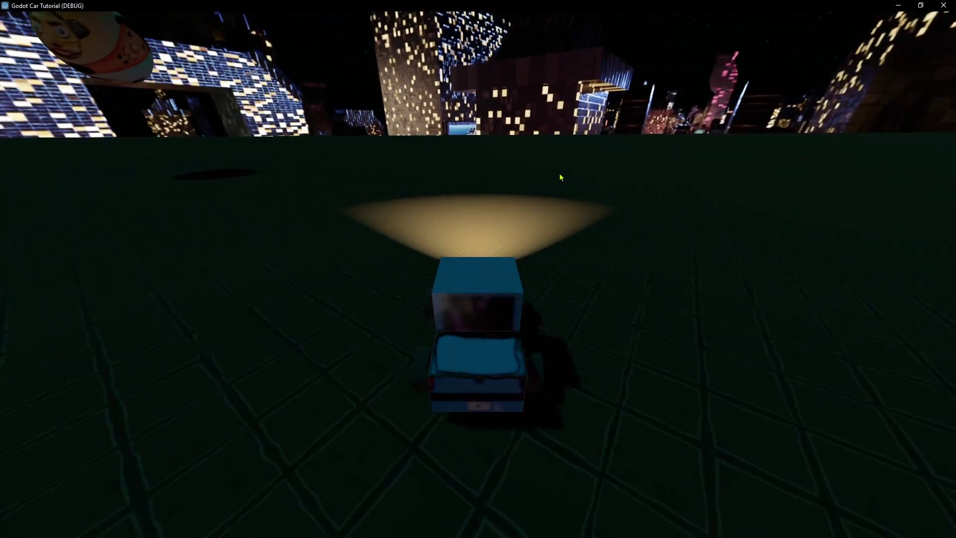
key(d)
key(Left)
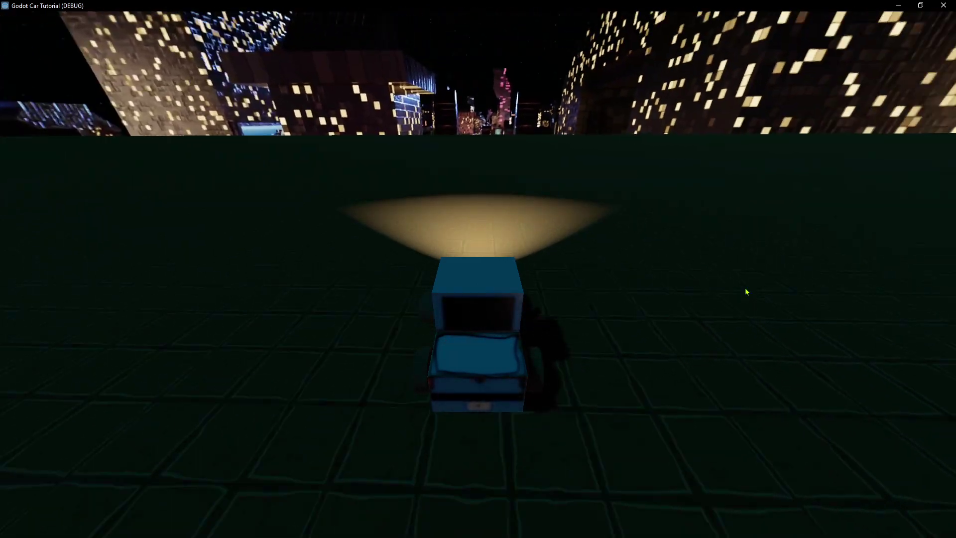
key(Left)
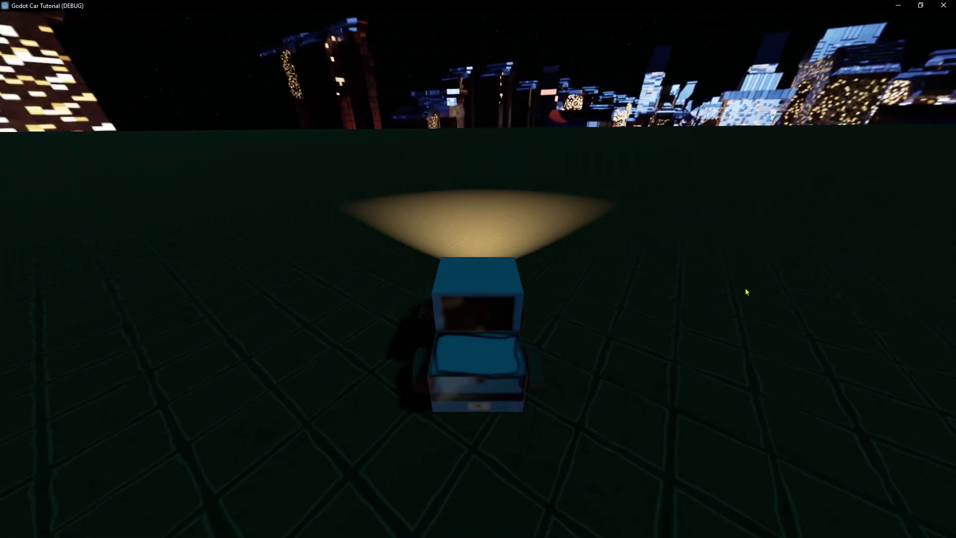
key(Right)
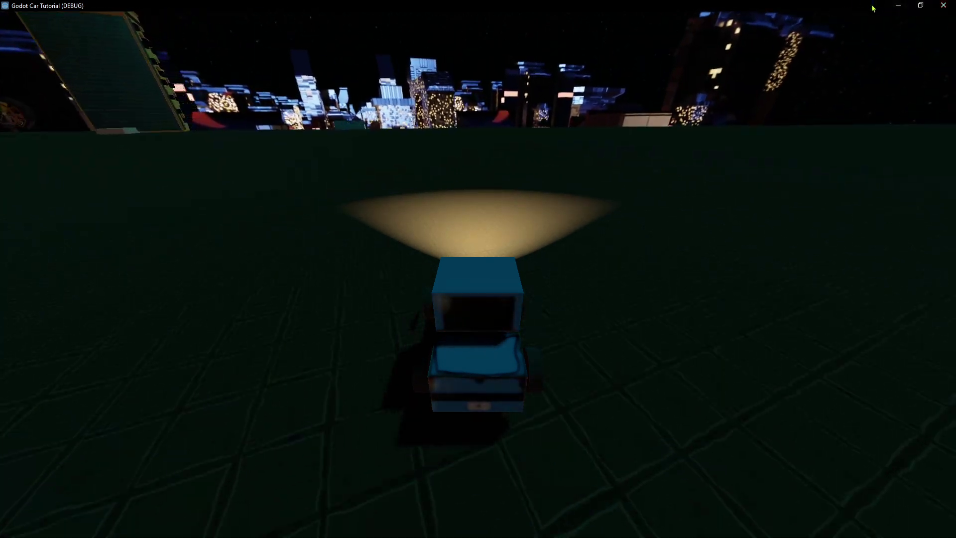
Close the running game and look through the ramp, house and wheel nodes in the scene tree
click(933, 7)
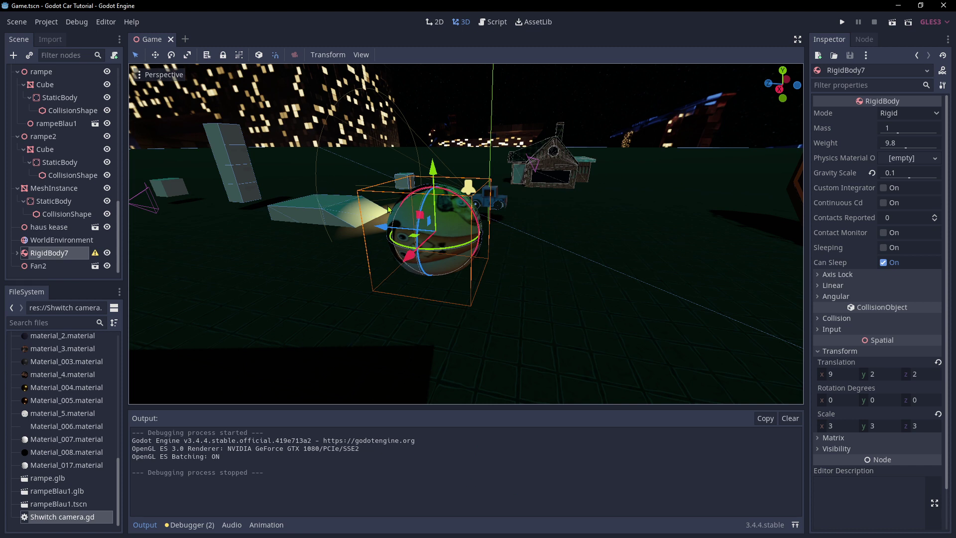
scroll(39, 251, up, 2)
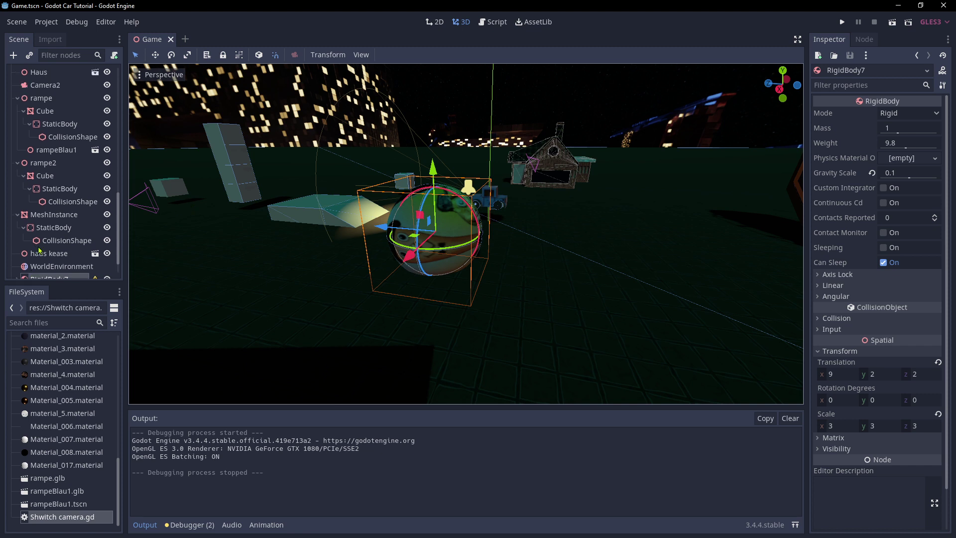
scroll(41, 193, up, 10)
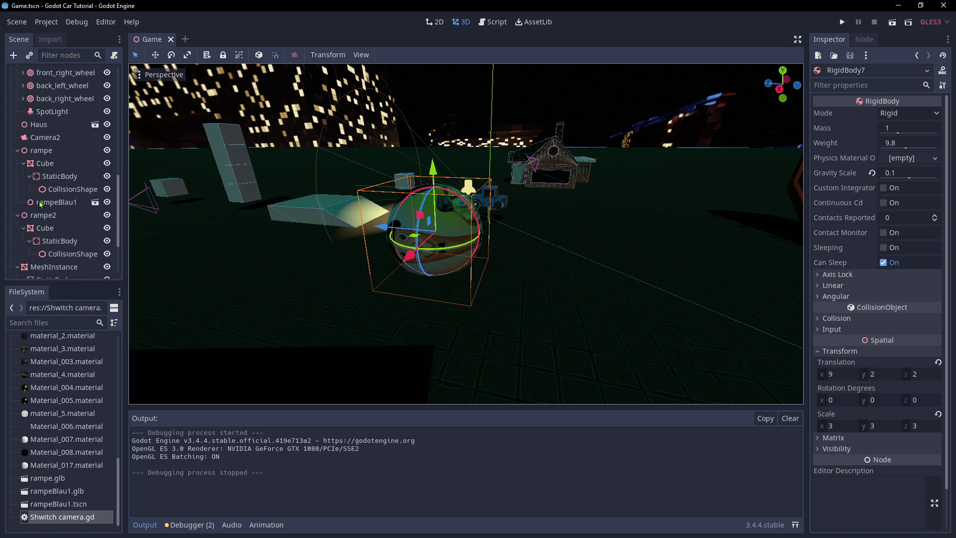
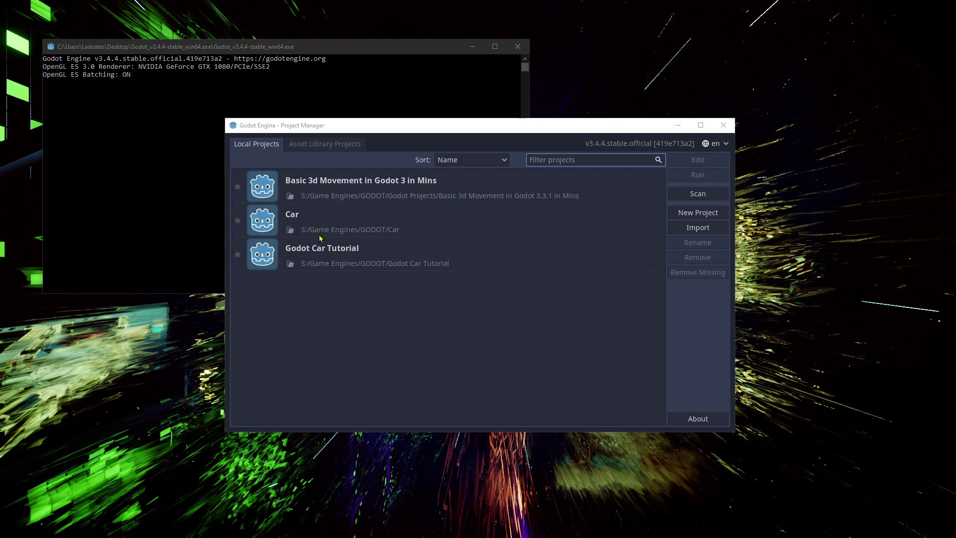
Open the Car project for editing from the project manager and show its level in a single 3D viewport
click(341, 223)
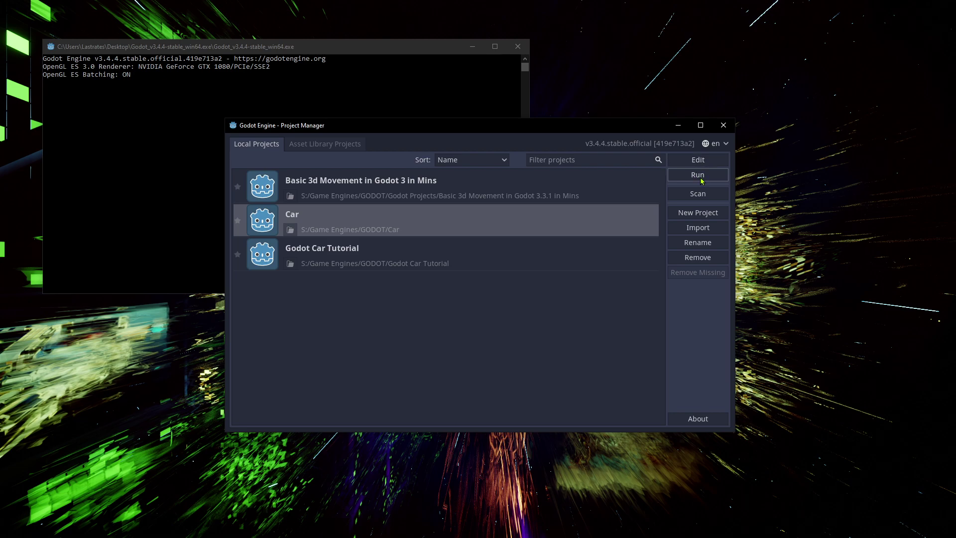
double_click(433, 228)
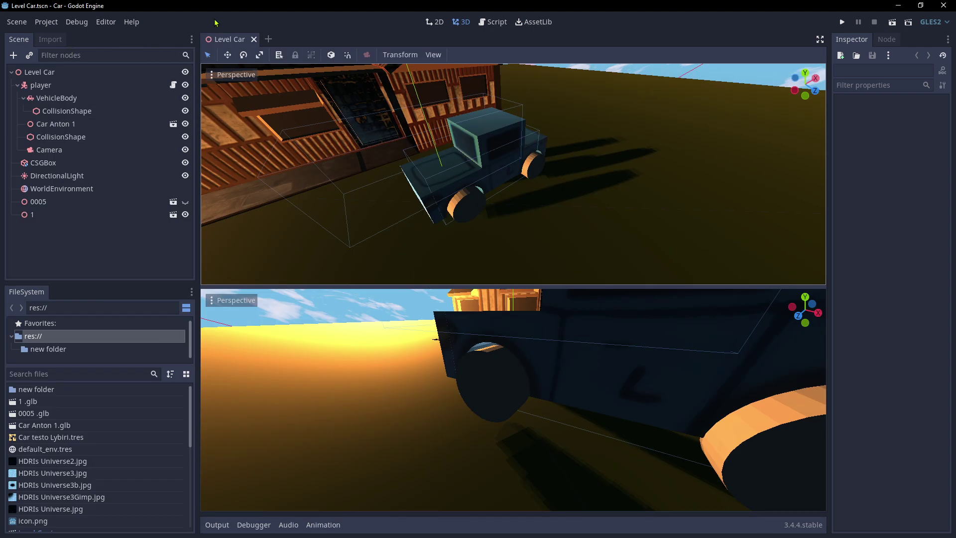
key(ctrl+1)
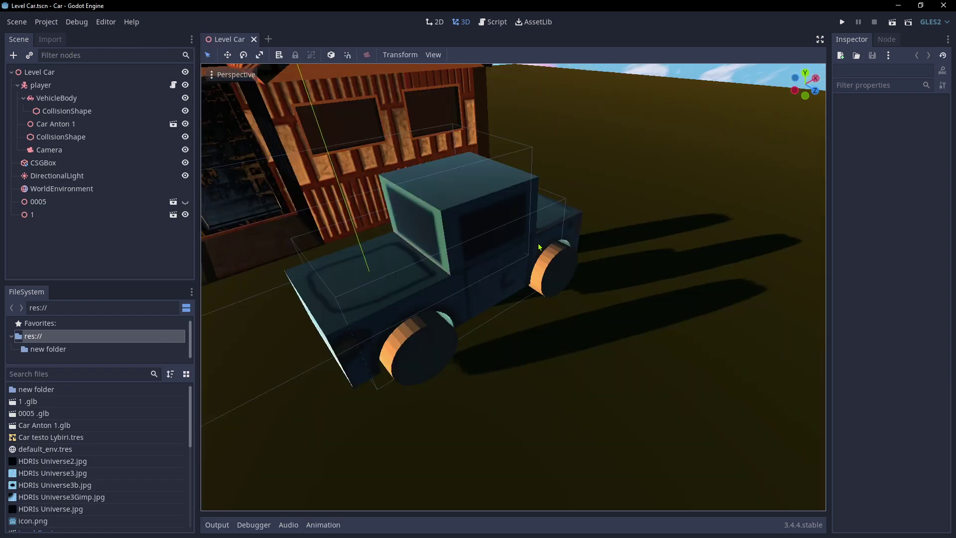
Examine the Level Car scene from all sides, including the house, the parked car and the rainbow sky
scroll(538, 269, down, 8)
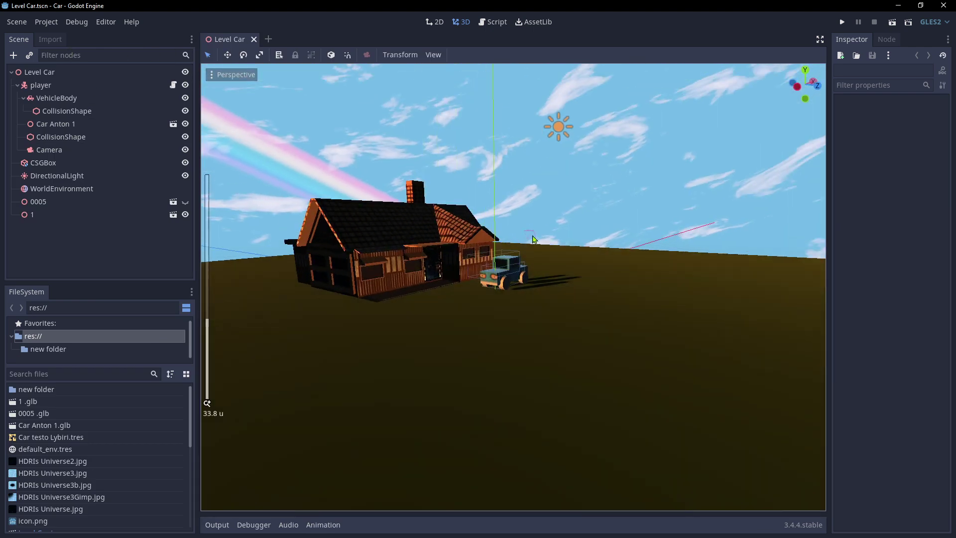
scroll(532, 239, up, 8)
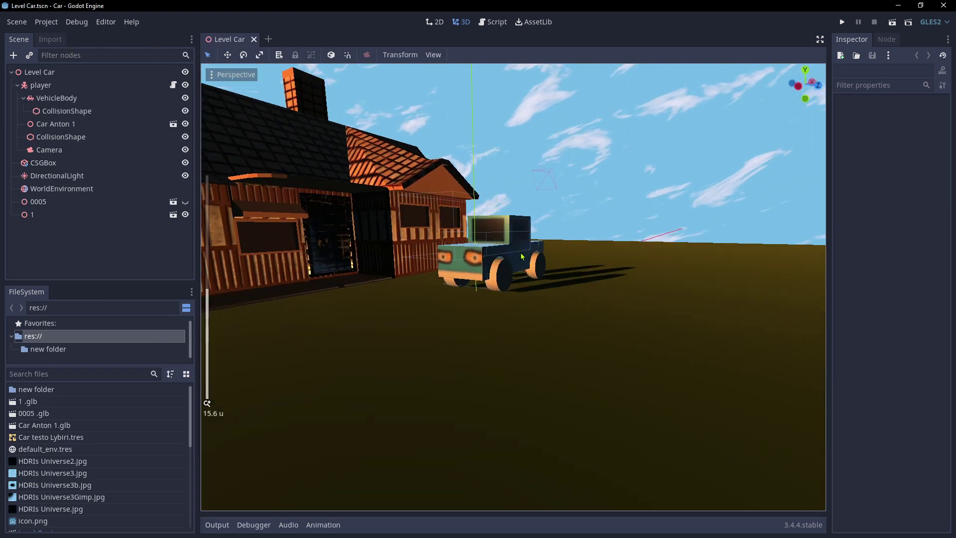
scroll(532, 249, down, 9)
scroll(540, 268, up, 7)
middle_drag(540, 268, 598, 172)
scroll(602, 155, up, 4)
scroll(600, 159, down, 4)
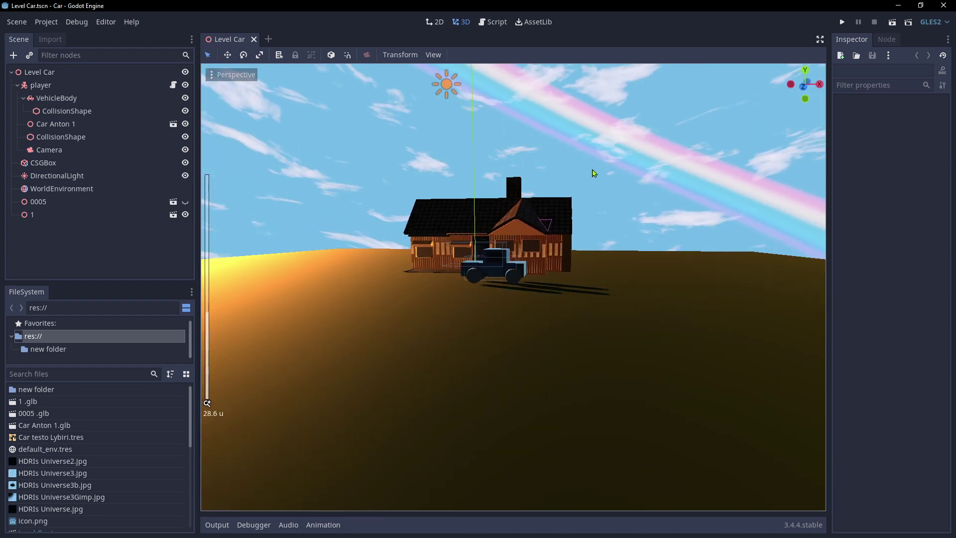
middle_drag(589, 187, 857, 262)
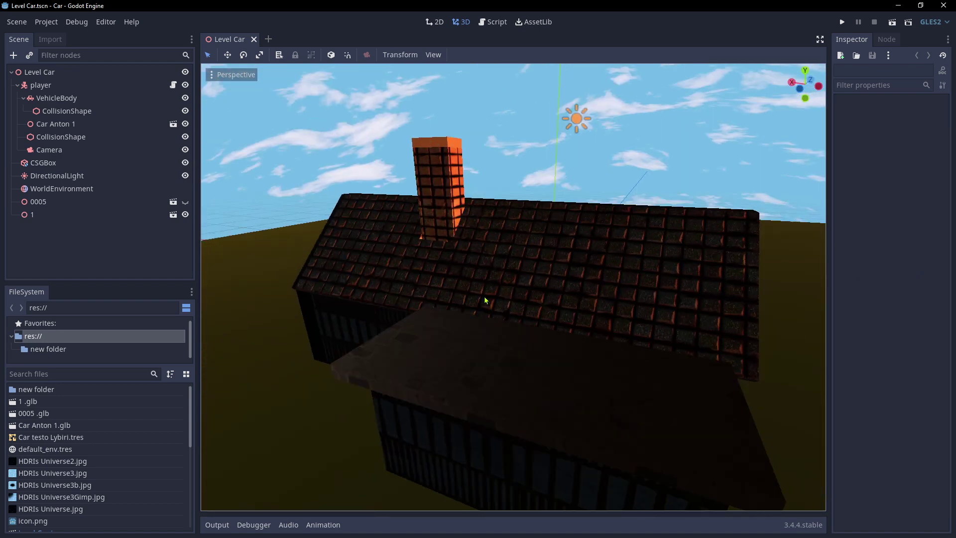
middle_drag(460, 348, 735, 313)
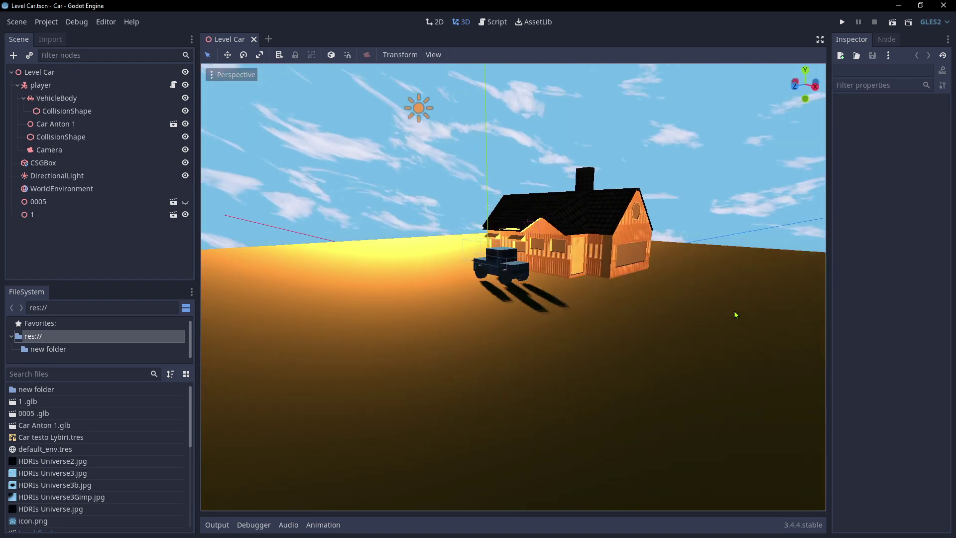
middle_drag(663, 291, 637, 379)
right_drag(637, 378, 678, 414)
right_drag(666, 291, 697, 279)
click(666, 292)
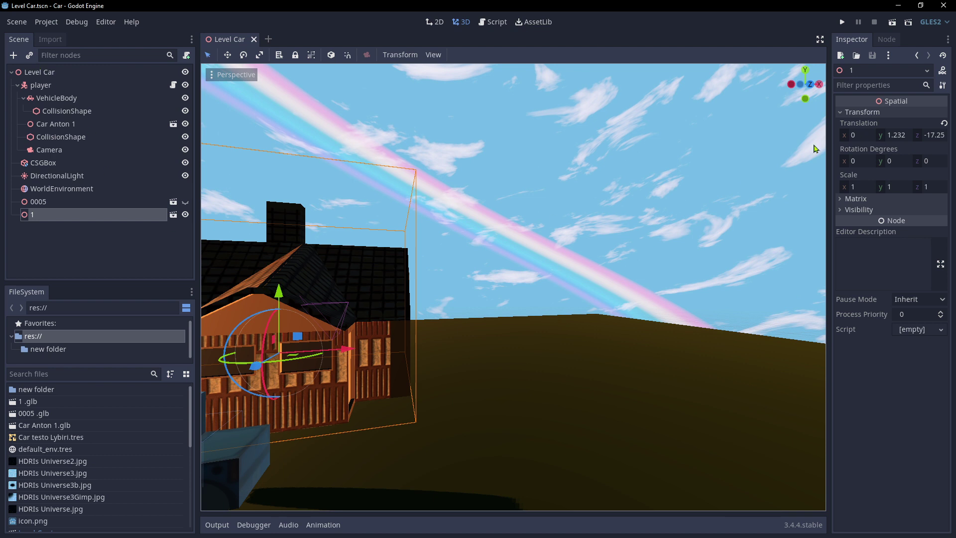
Replace the WorldEnvironment's sky panorama with the imported starry HDRIs Universe.jpg texture
click(94, 188)
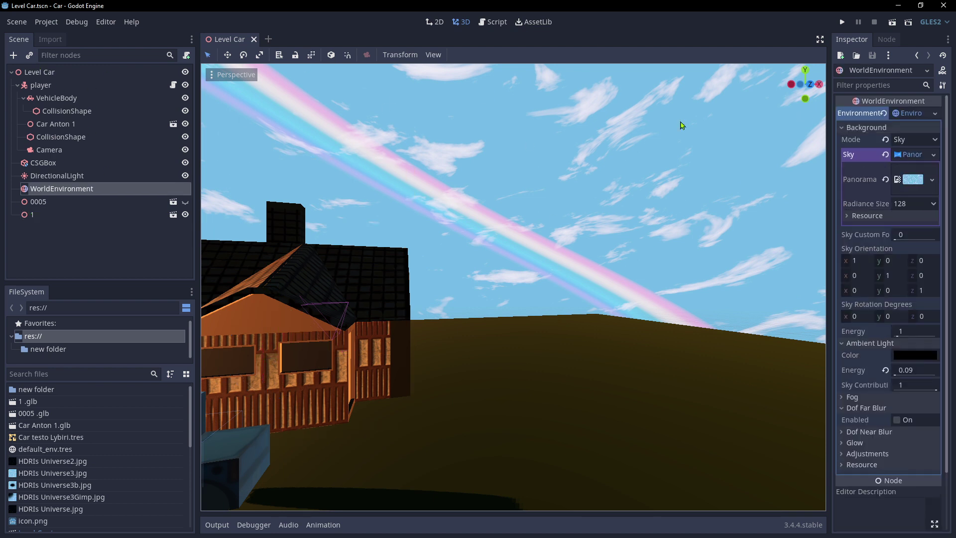
click(917, 180)
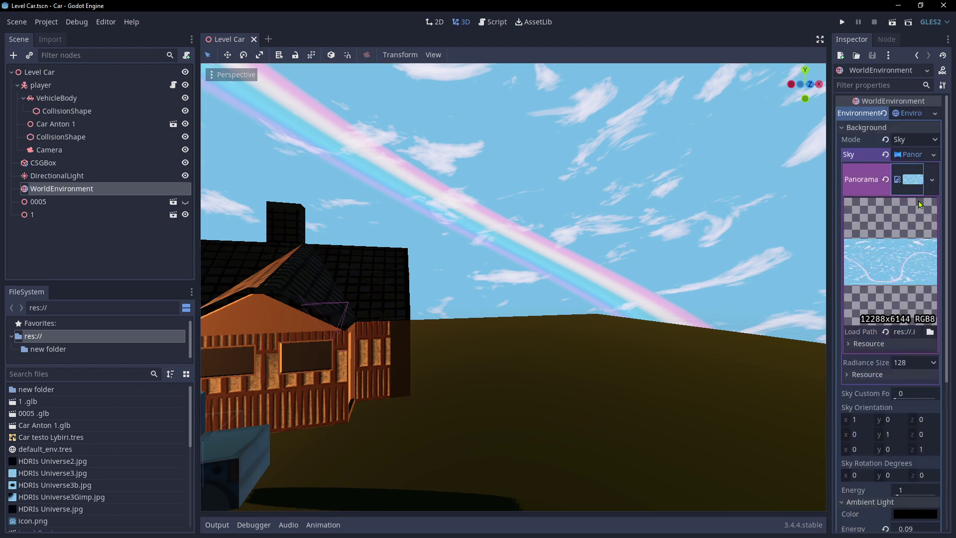
click(930, 331)
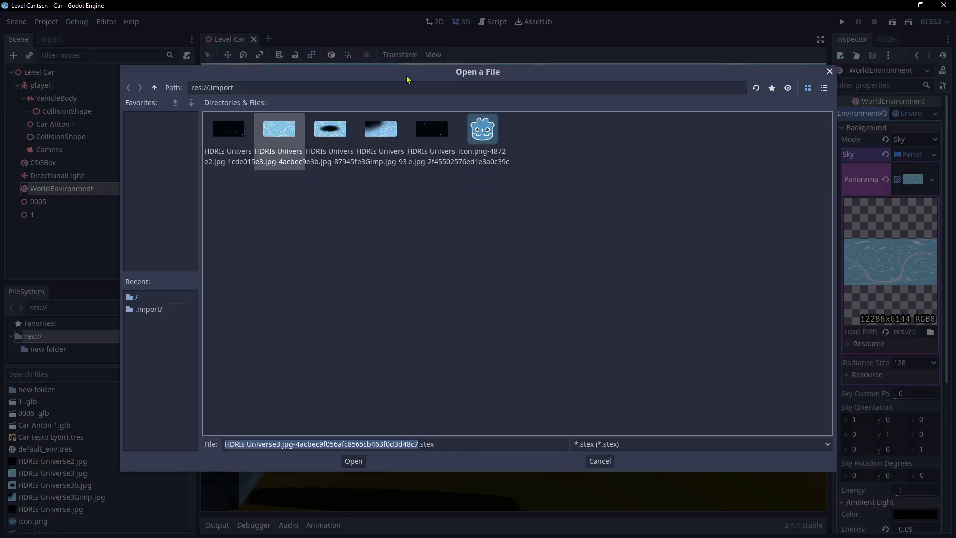
click(222, 137)
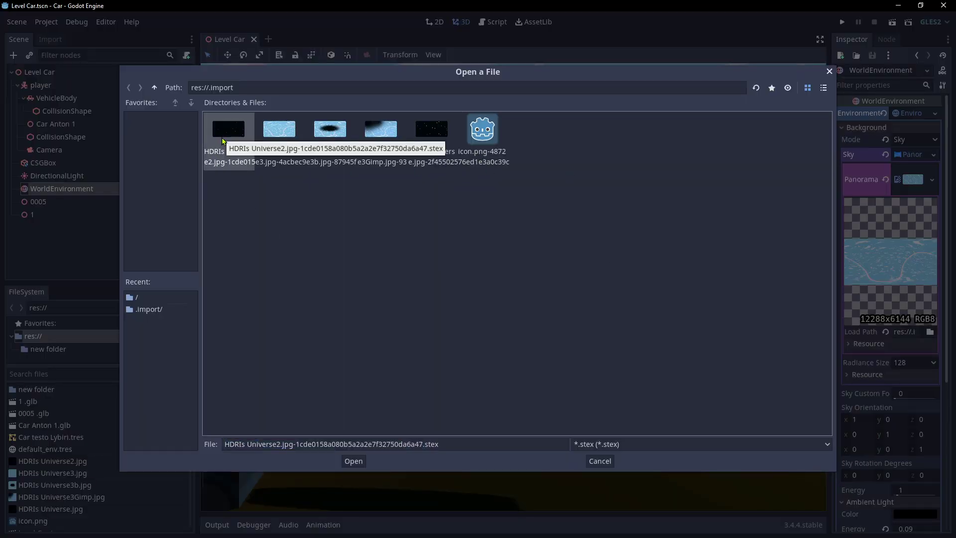
click(449, 142)
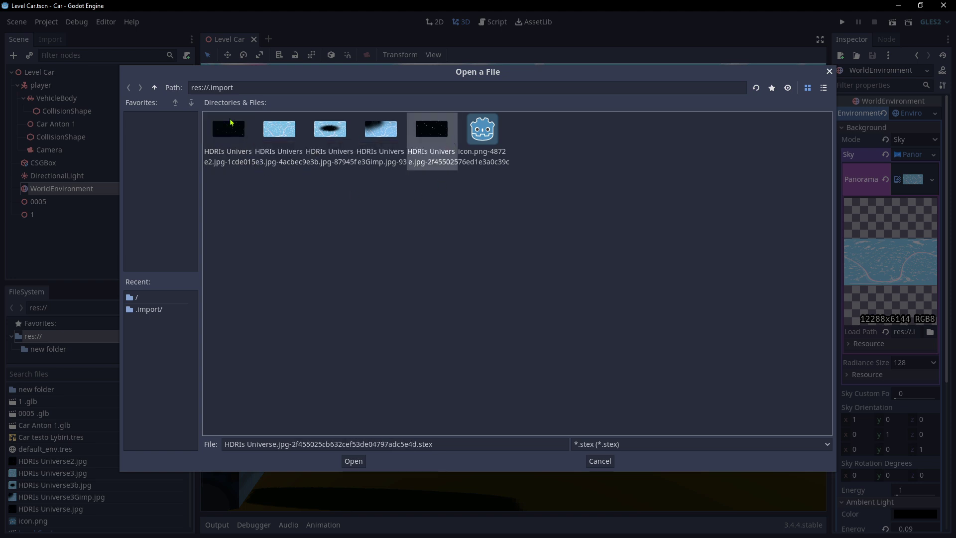
click(230, 122)
click(434, 138)
double_click(423, 147)
Inspect the house and car under the starry sky, and select the Car Anton 1 model
scroll(571, 321, down, 6)
scroll(566, 320, up, 5)
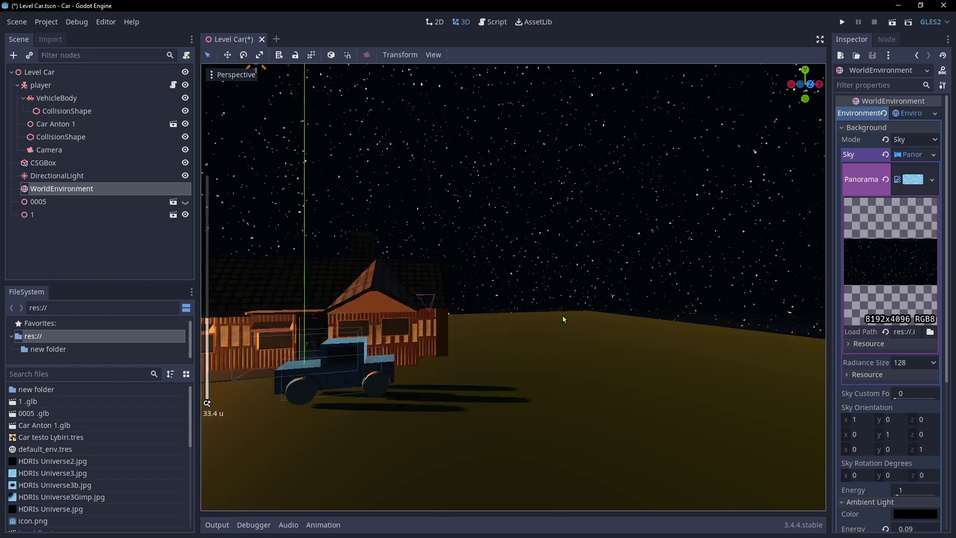
right_drag(563, 318, 618, 314)
click(478, 259)
key(w)
key(a)
click(553, 318)
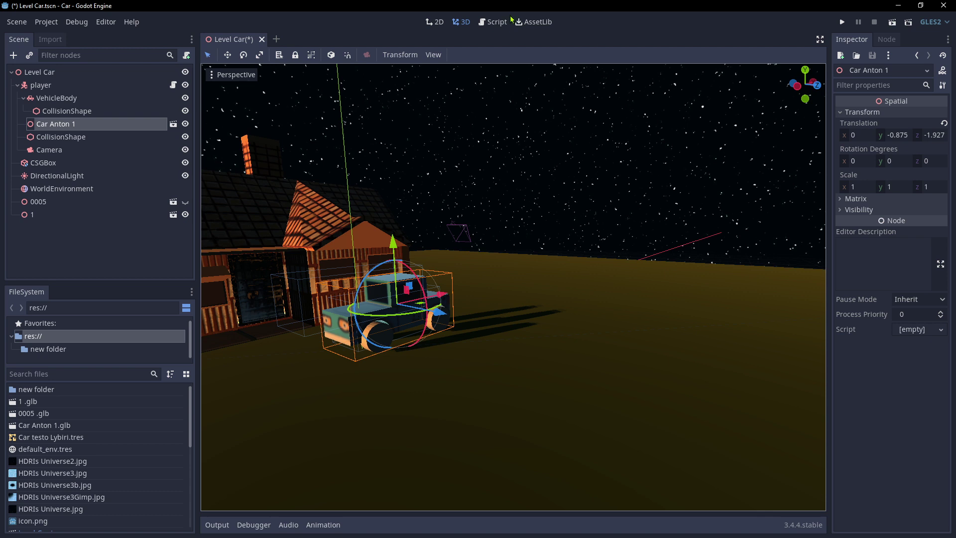
Open the player.vs visual script and read how its input conditions connect to the move_and_collide nodes
click(494, 21)
scroll(500, 348, down, 2)
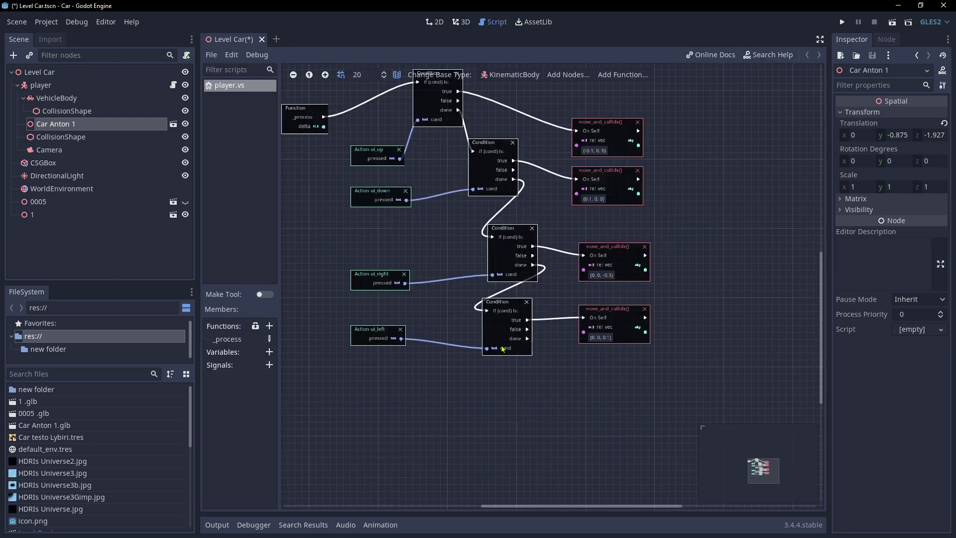
scroll(433, 348, up, 2)
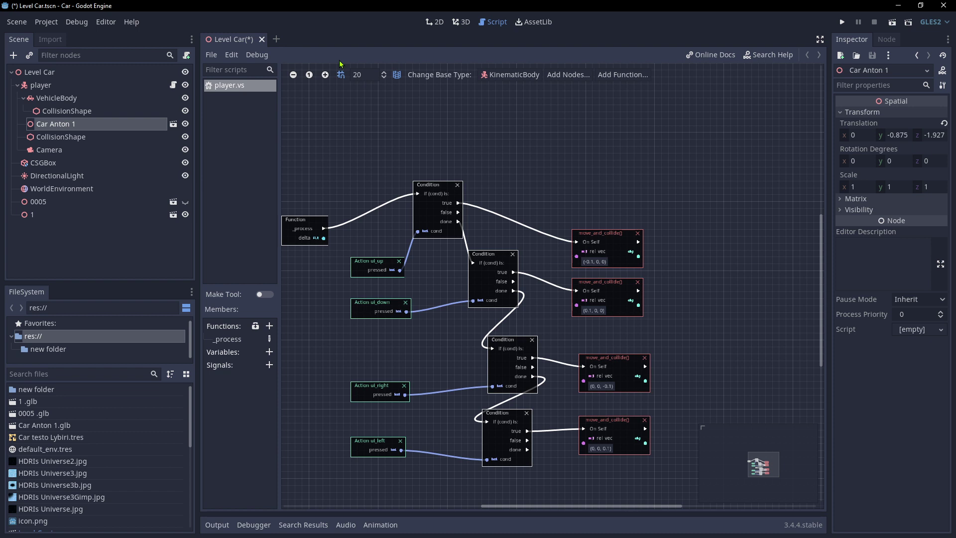
Return from the player.vs script to the 3D scene and view the house and car under the starry sky
click(40, 86)
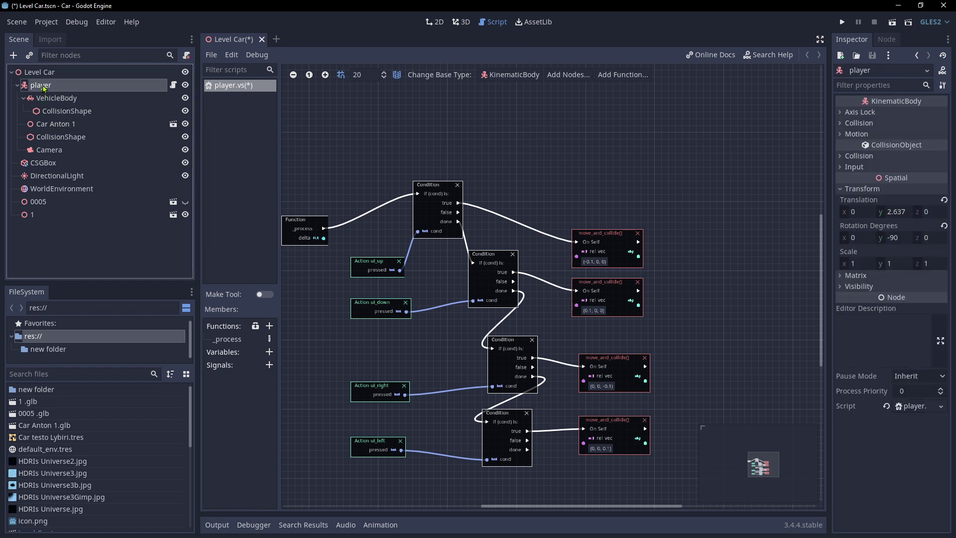
click(42, 72)
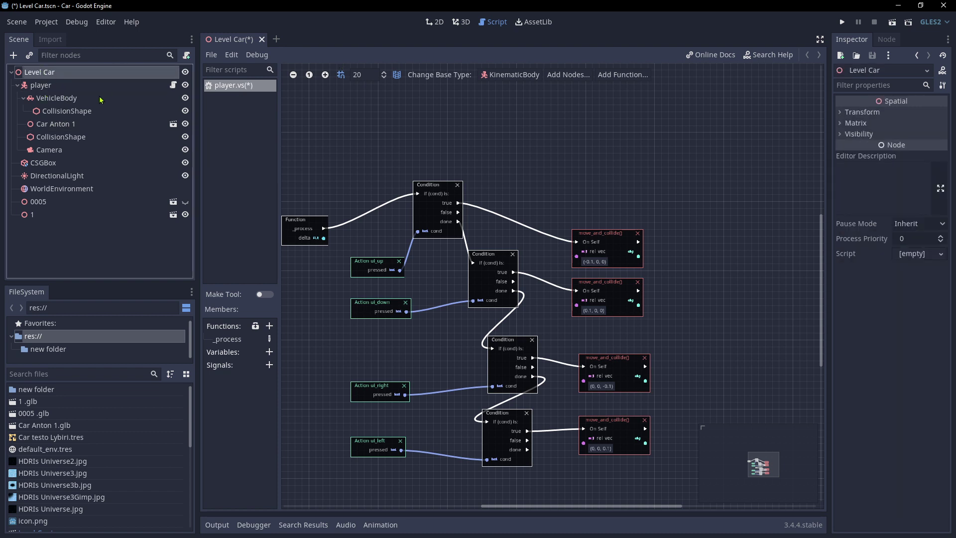
click(461, 22)
scroll(478, 331, down, 3)
scroll(589, 157, up, 3)
scroll(589, 158, down, 5)
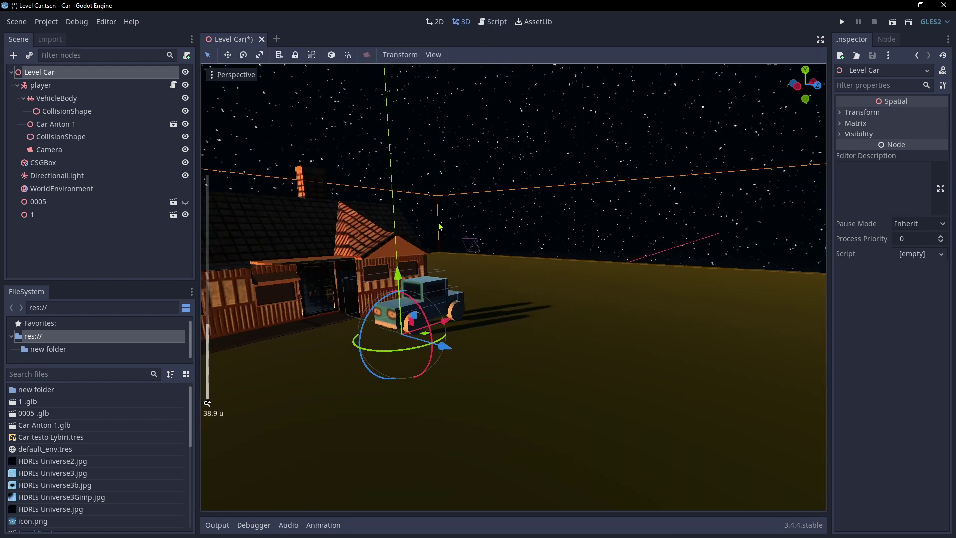
scroll(794, 79, up, 3)
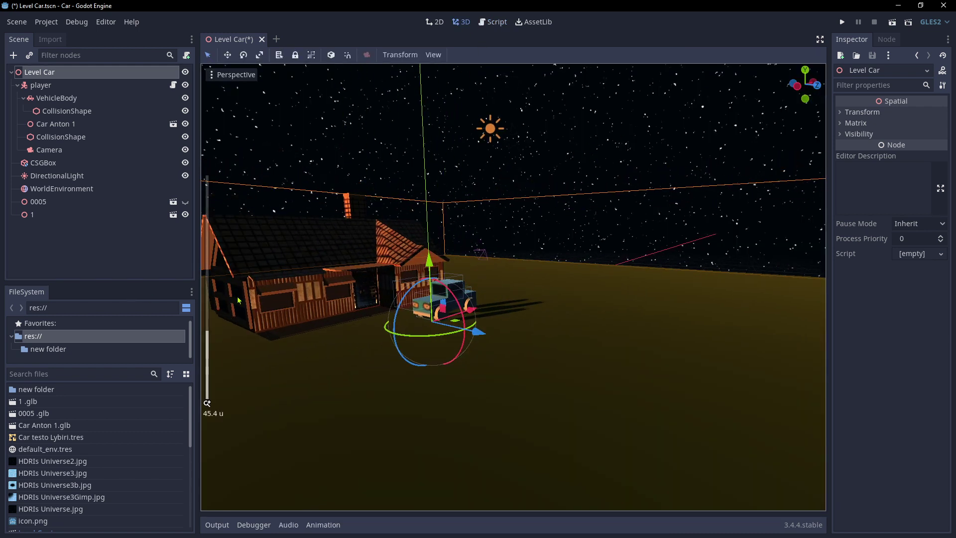
Enable fog in the WorldEnvironment's environment settings and look through the available fog options
click(53, 189)
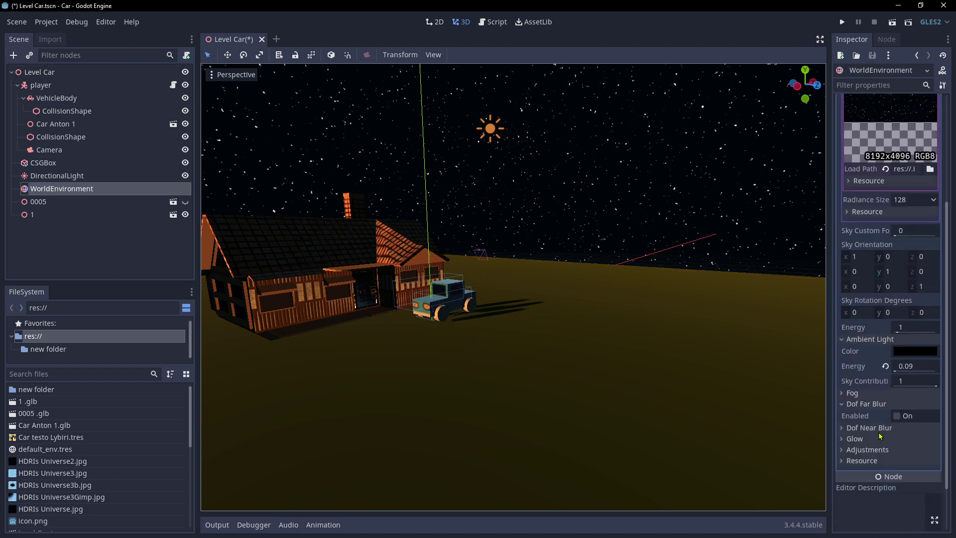
scroll(871, 423, down, 5)
click(849, 330)
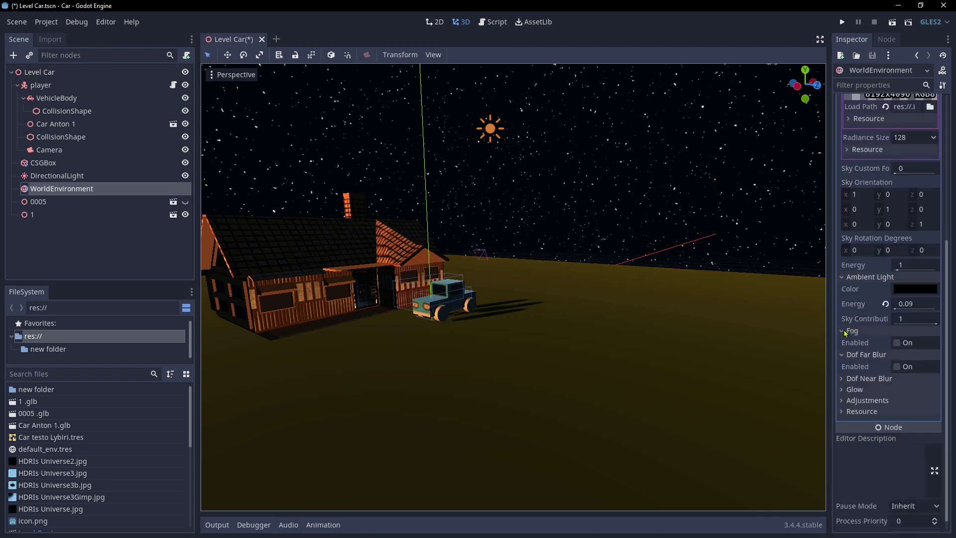
click(911, 343)
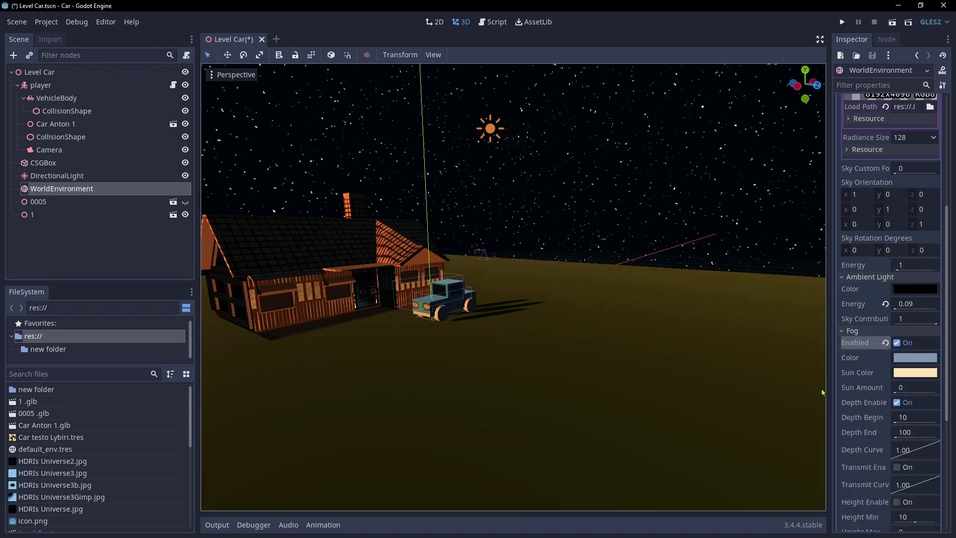
scroll(542, 339, down, 5)
scroll(647, 341, up, 5)
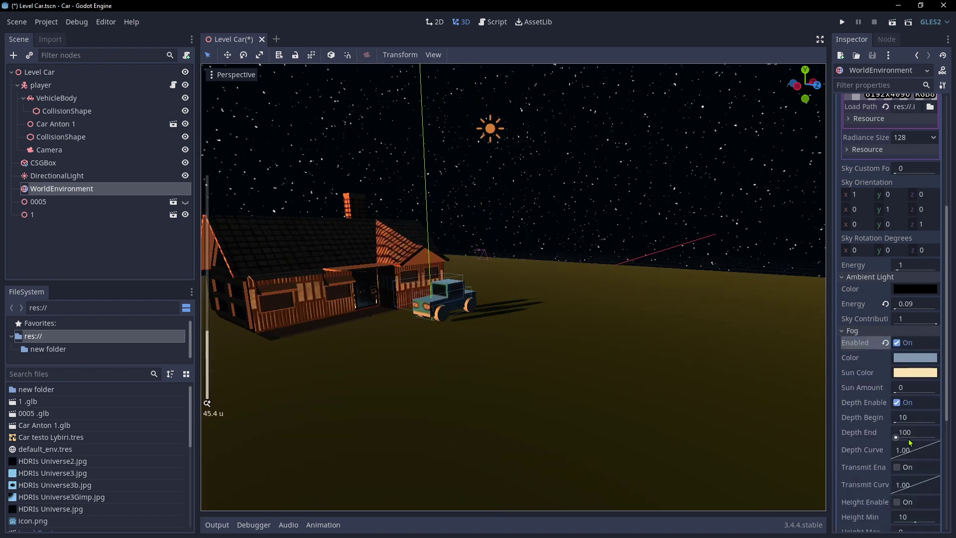
Try a light blue fog colour, a9d4ff, with a depth curve of 0.965 and a transmit curve of 0.482
mouse_move(910, 451)
mouse_down()
mouse_move(909, 439)
mouse_move(921, 477)
mouse_move(913, 459)
mouse_move(916, 503)
mouse_move(906, 494)
mouse_move(927, 475)
mouse_move(910, 485)
mouse_move(898, 477)
mouse_move(915, 466)
mouse_up()
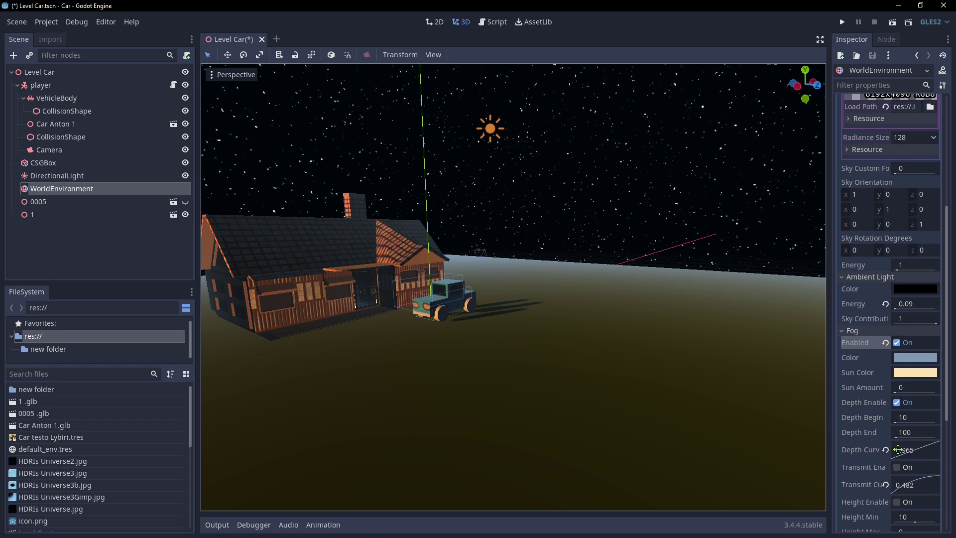
click(916, 358)
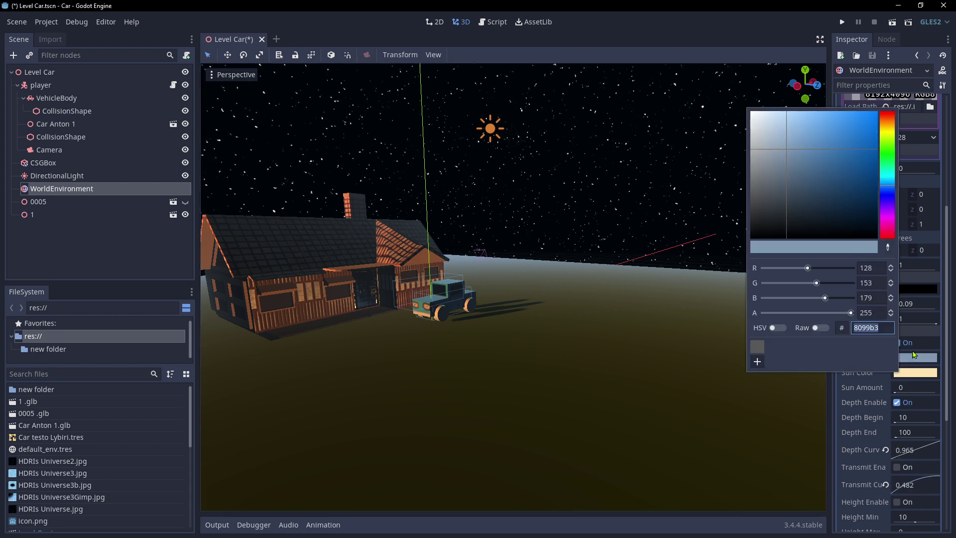
mouse_move(787, 170)
mouse_down()
mouse_move(791, 144)
mouse_move(796, 162)
mouse_up()
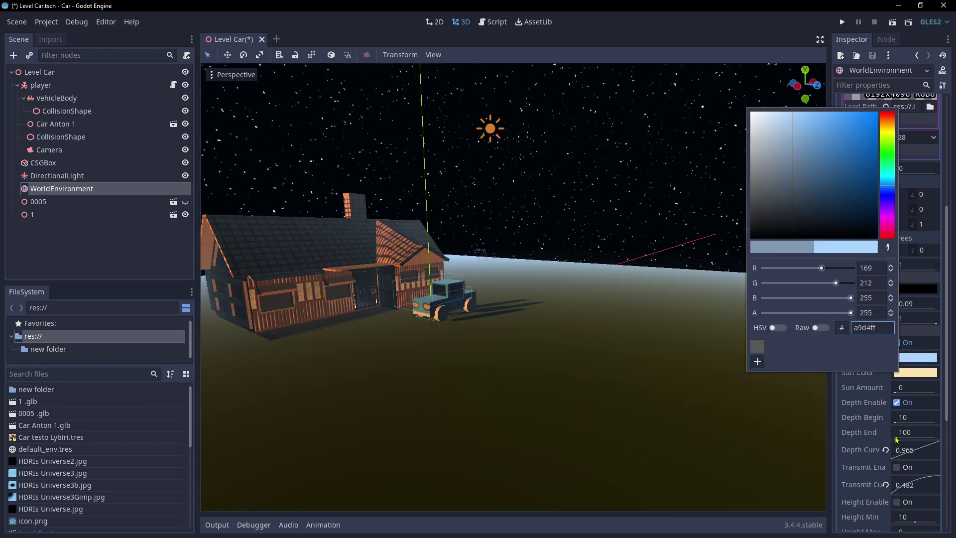
click(870, 421)
drag(896, 422, 894, 422)
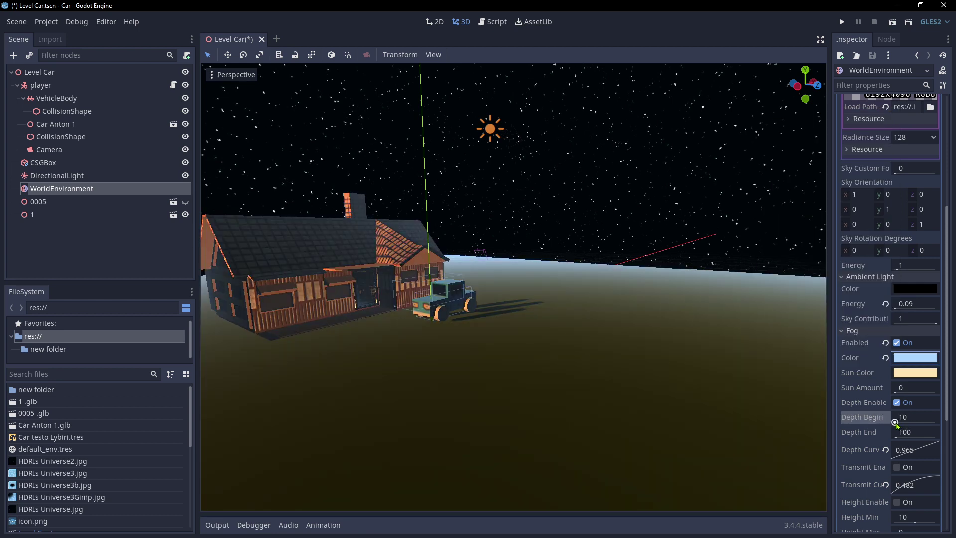
Set the fog colour to black, with a depth curve of 0.683 and a transmit curve of 0.133
click(916, 362)
drag(846, 181, 916, 233)
click(907, 450)
drag(904, 451, 901, 428)
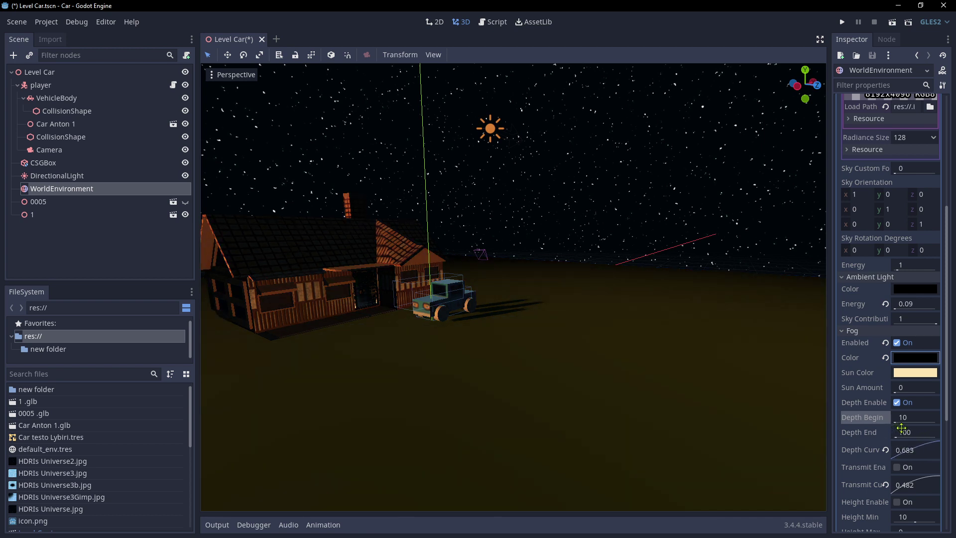
drag(951, 486, 889, 485)
Inspect the house and car up close with the black fog applied, and select the house model
scroll(566, 382, up, 10)
scroll(555, 379, down, 8)
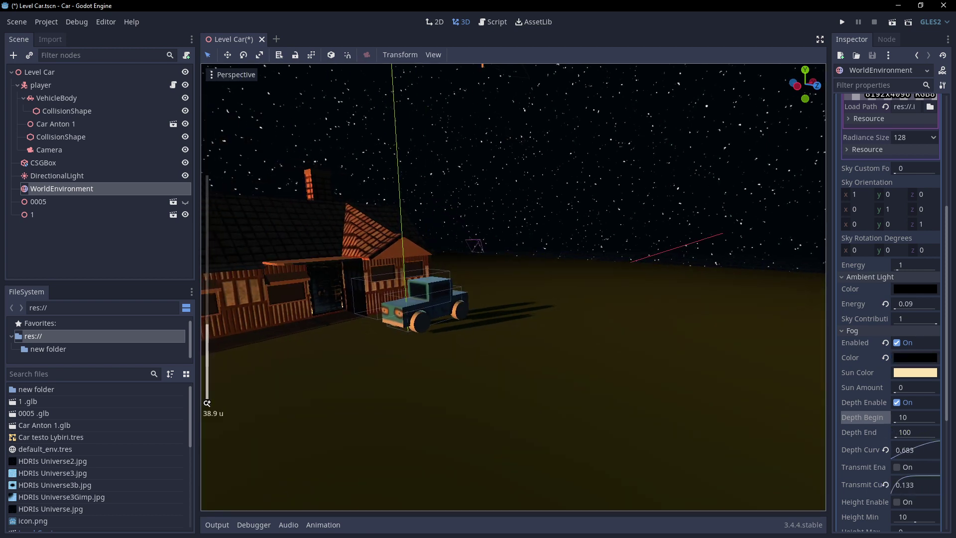
mouse_move(554, 378)
right_down()
mouse_move(376, 378)
mouse_move(624, 372)
mouse_move(569, 359)
mouse_move(558, 371)
mouse_move(576, 411)
mouse_move(560, 364)
right_up()
key(w)
key(w)
key(s)
click(478, 268)
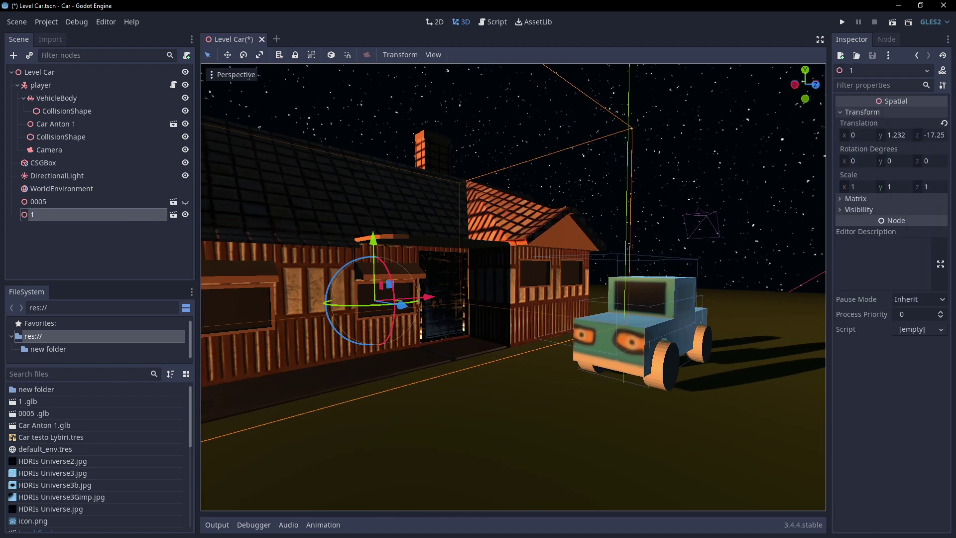